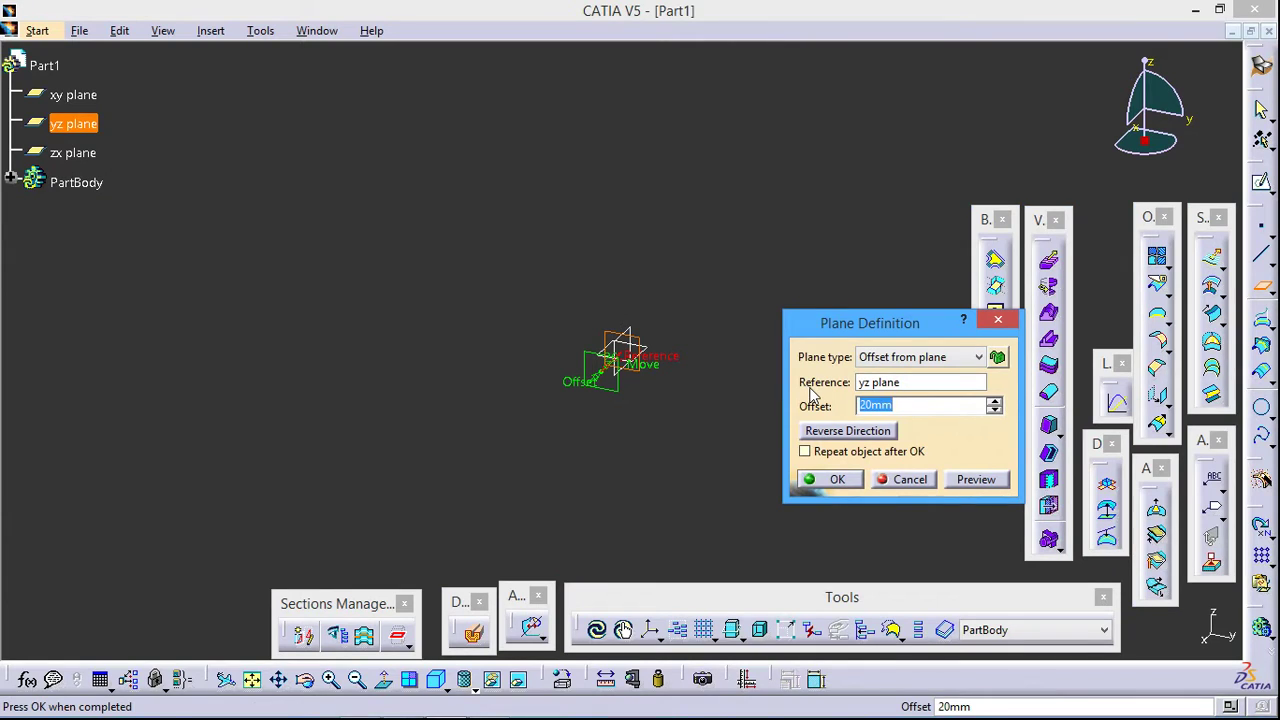
Create two planes offset from the yz plane, using a 1 mm offset for the second one.
left_click(836, 481)
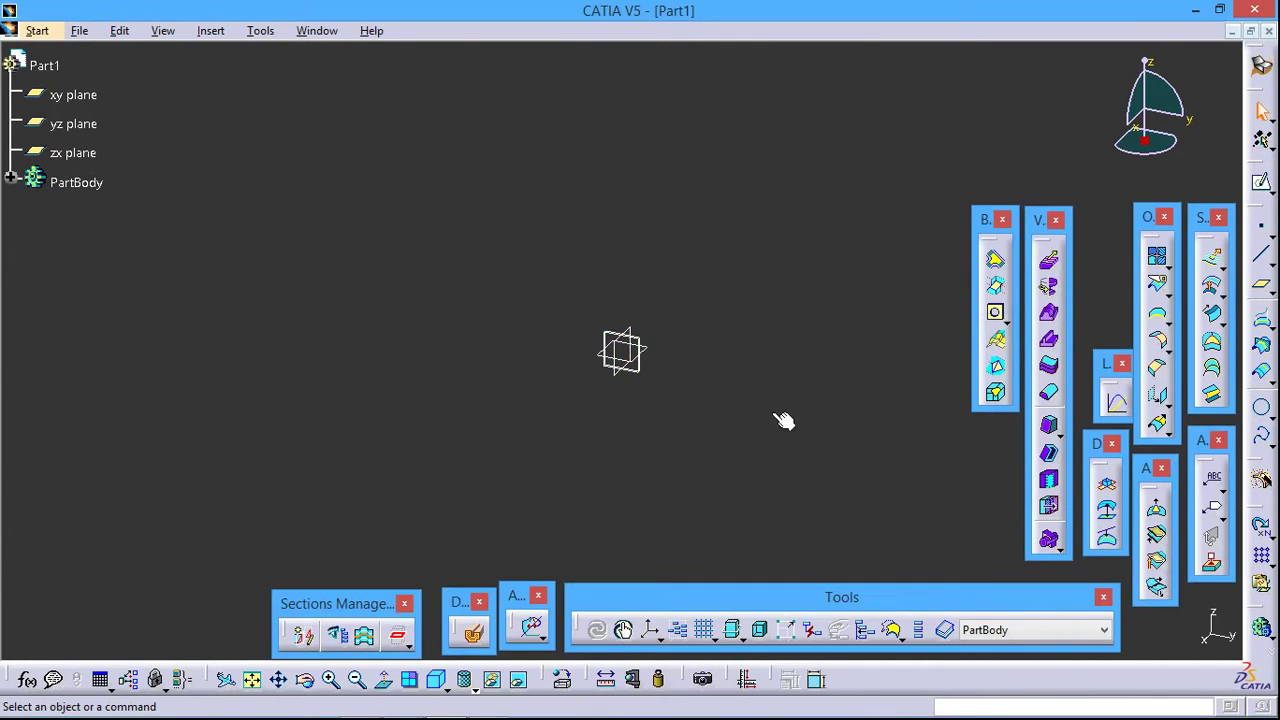
left_click(1262, 290)
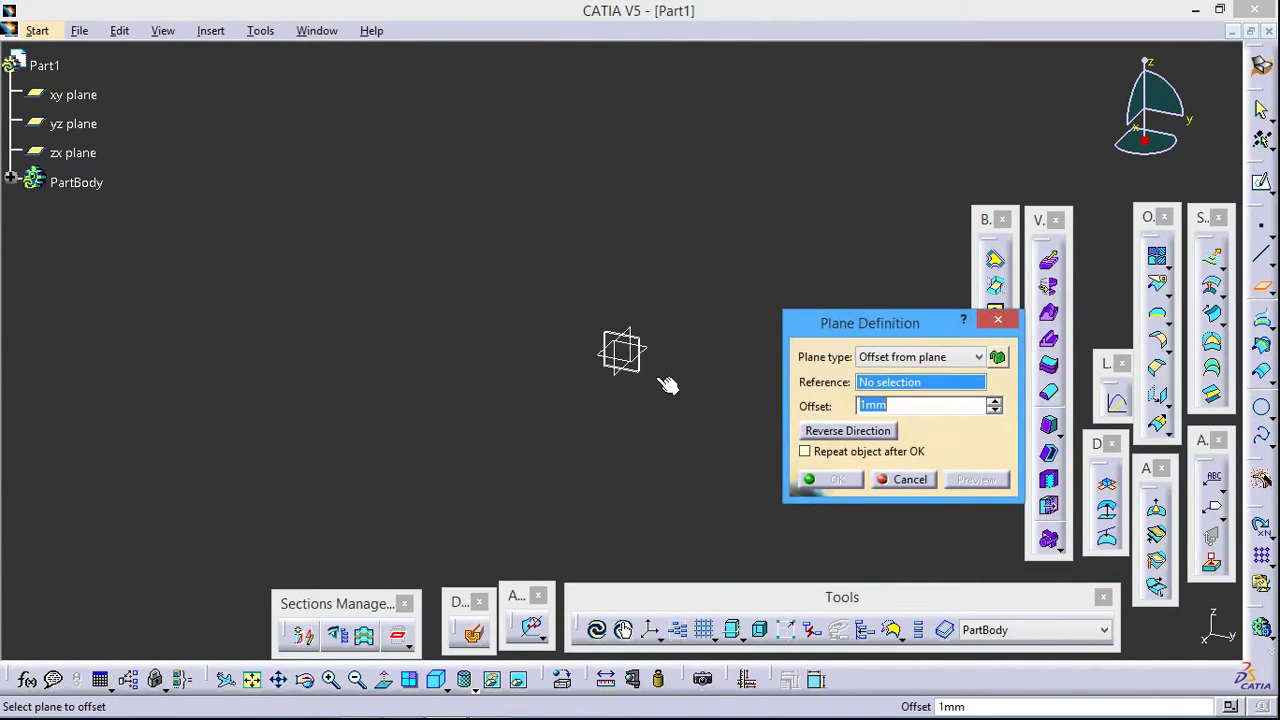
left_click(628, 461)
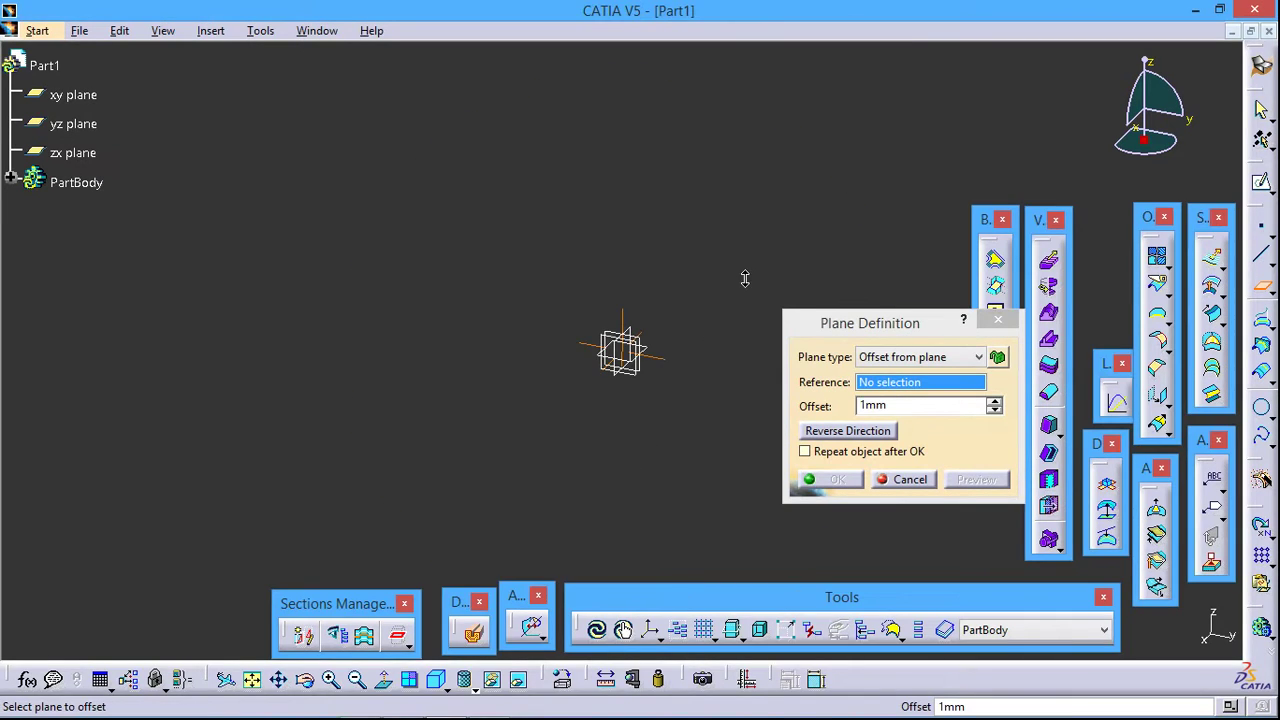
left_click(645, 370)
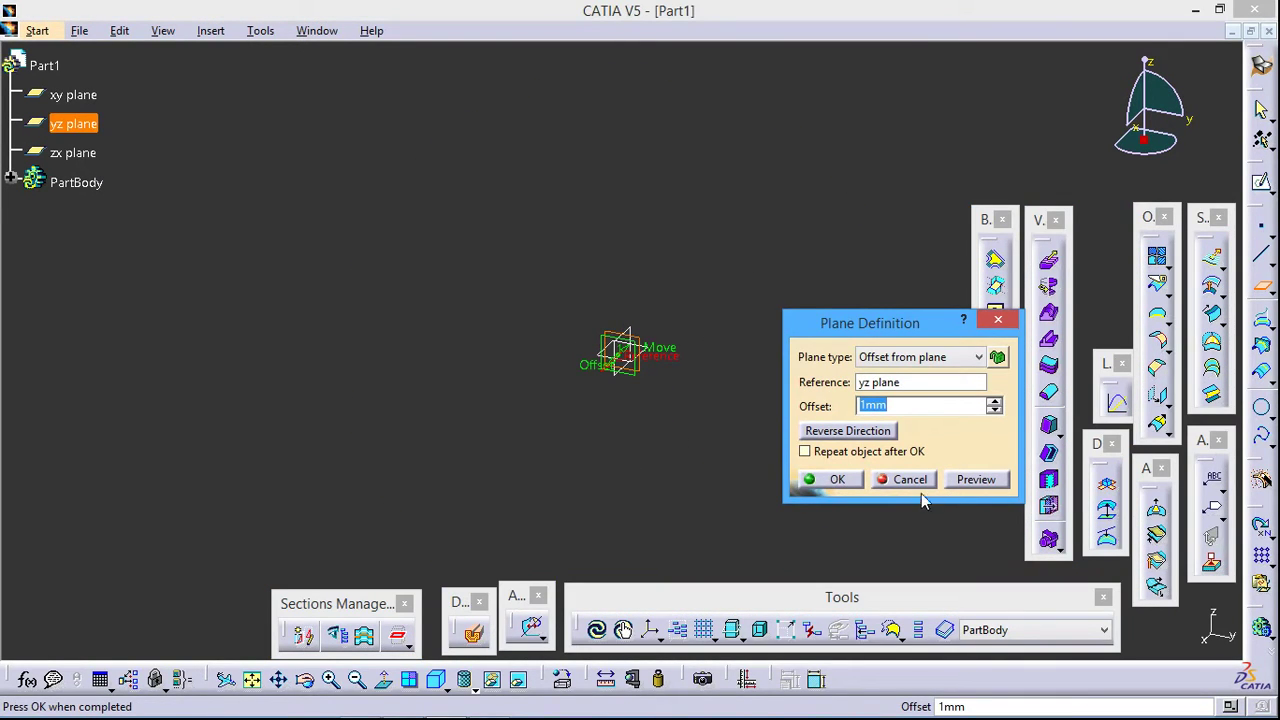
left_click(828, 479)
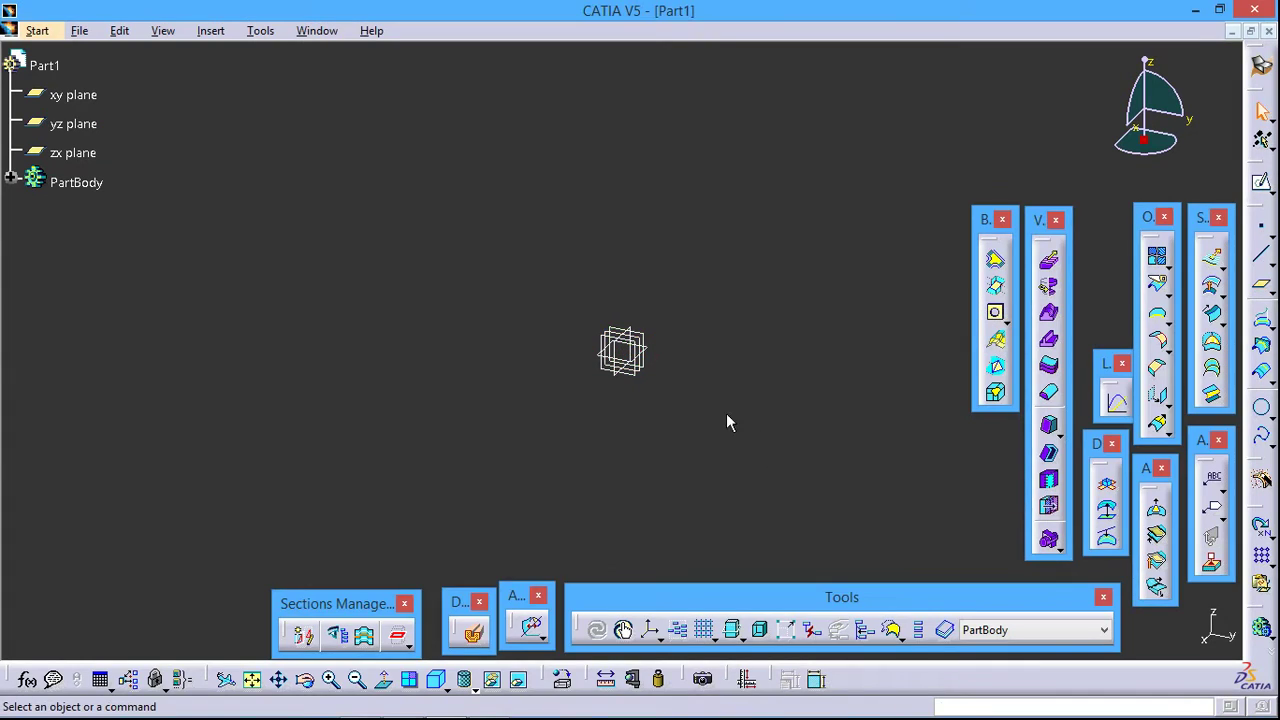
Start a sketch on the front offset plane and draw a vertical construction line about 16.5 mm long, about 24 mm from the V axis.
left_click(637, 379)
left_click(1261, 182)
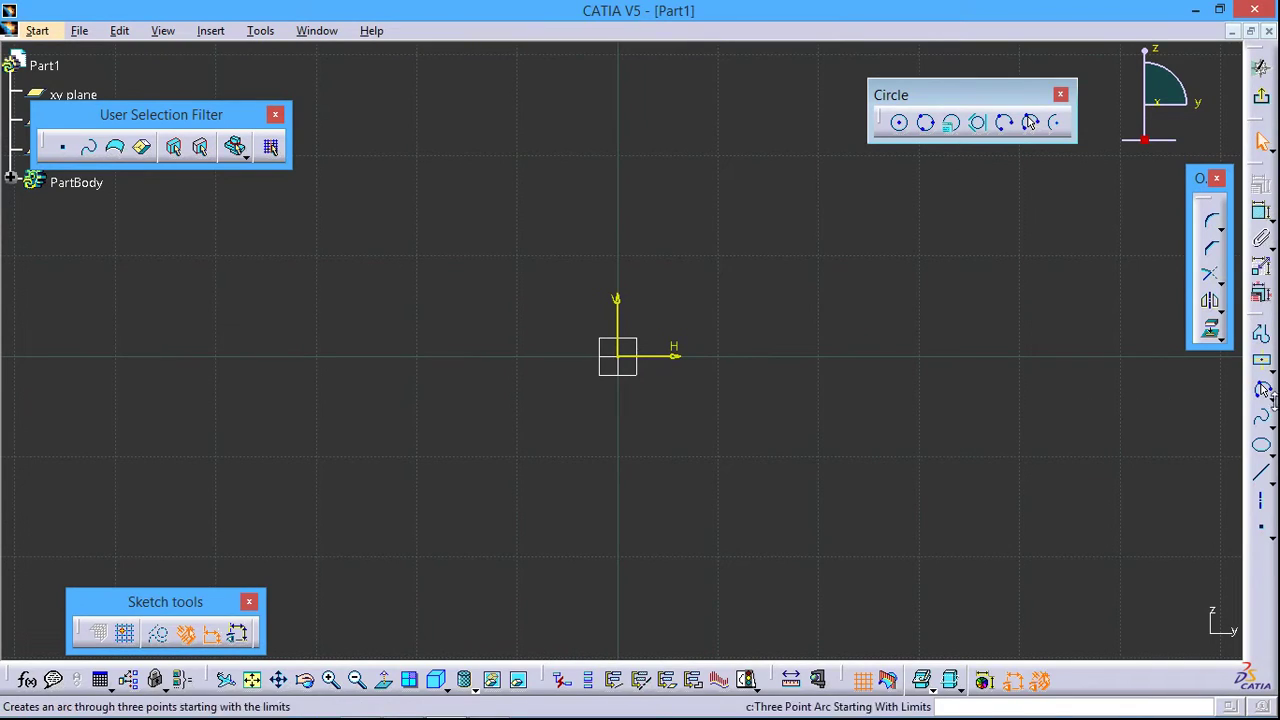
left_click(1261, 472)
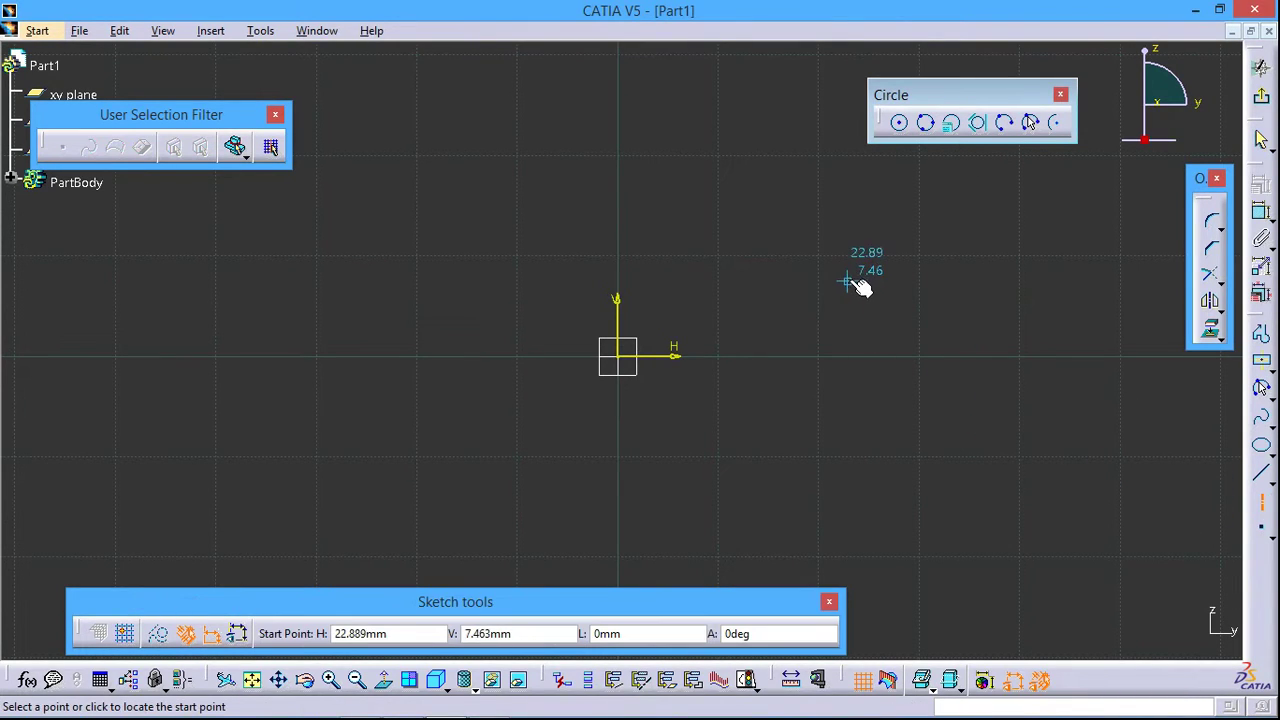
left_click(855, 272)
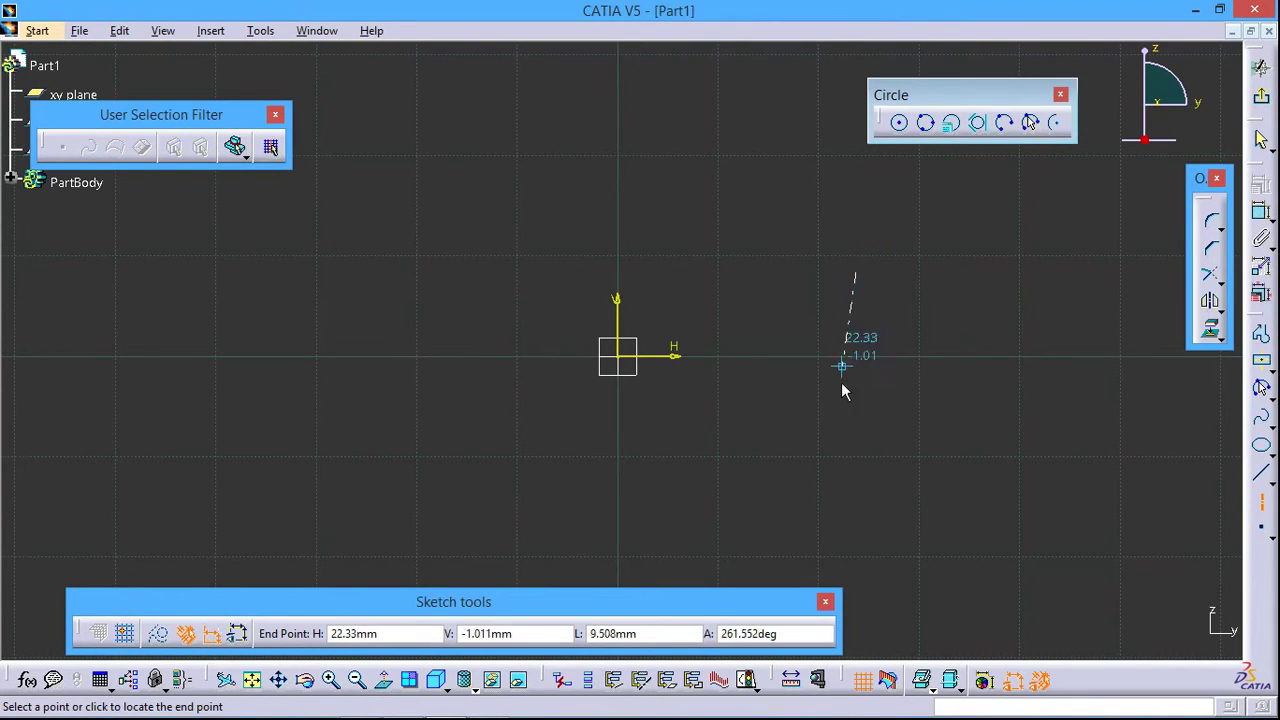
left_click(856, 438)
left_click(943, 346)
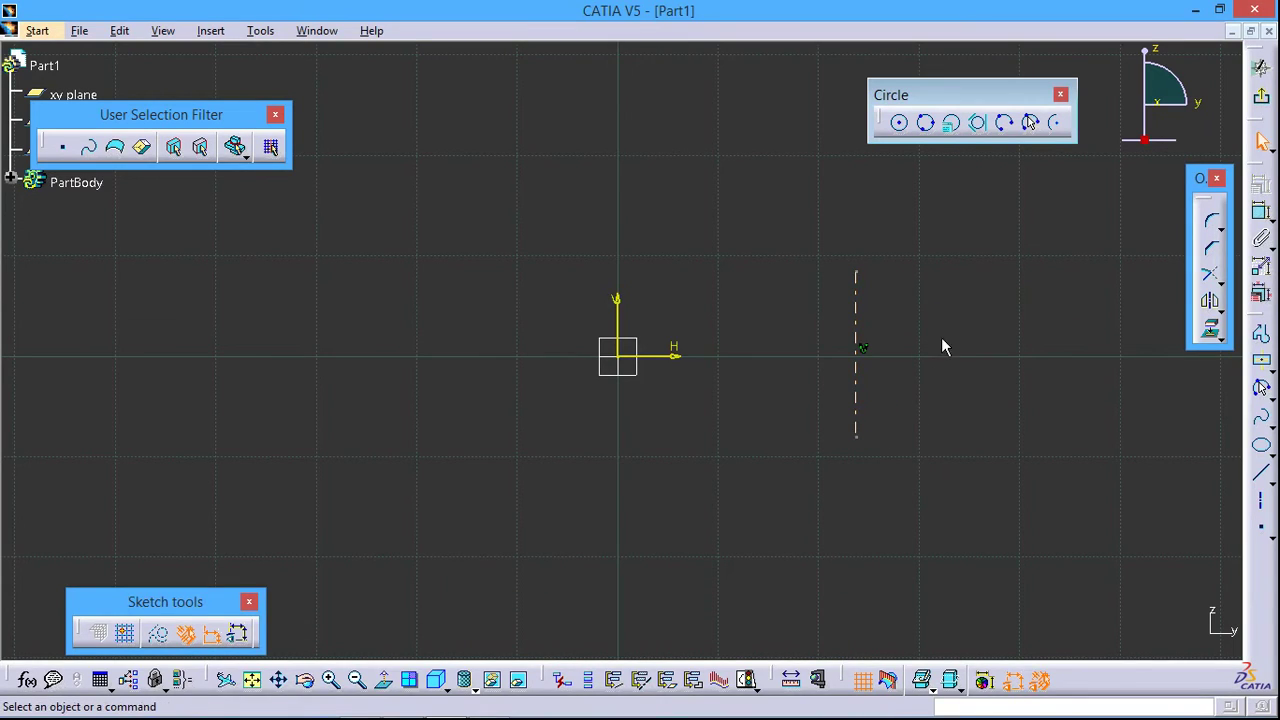
Constrain the construction line's two endpoints to be symmetric about the H axis.
left_click(864, 441)
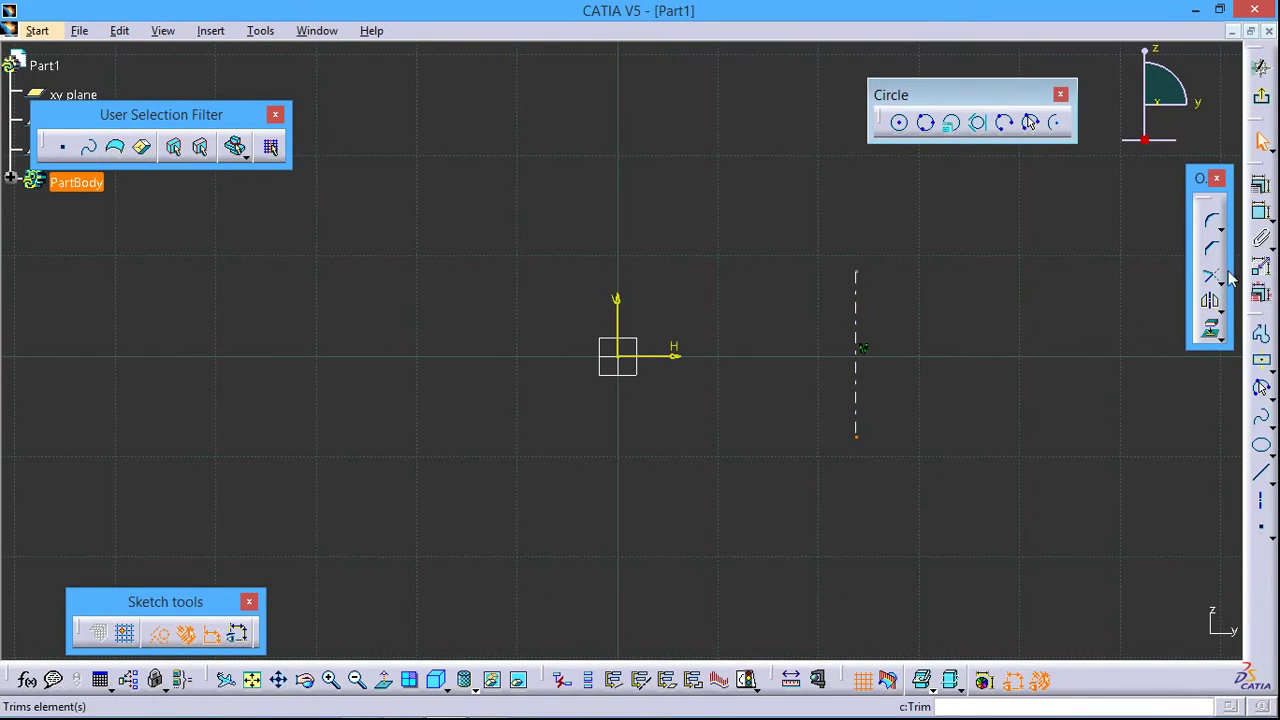
left_click(1261, 212)
left_click(857, 273)
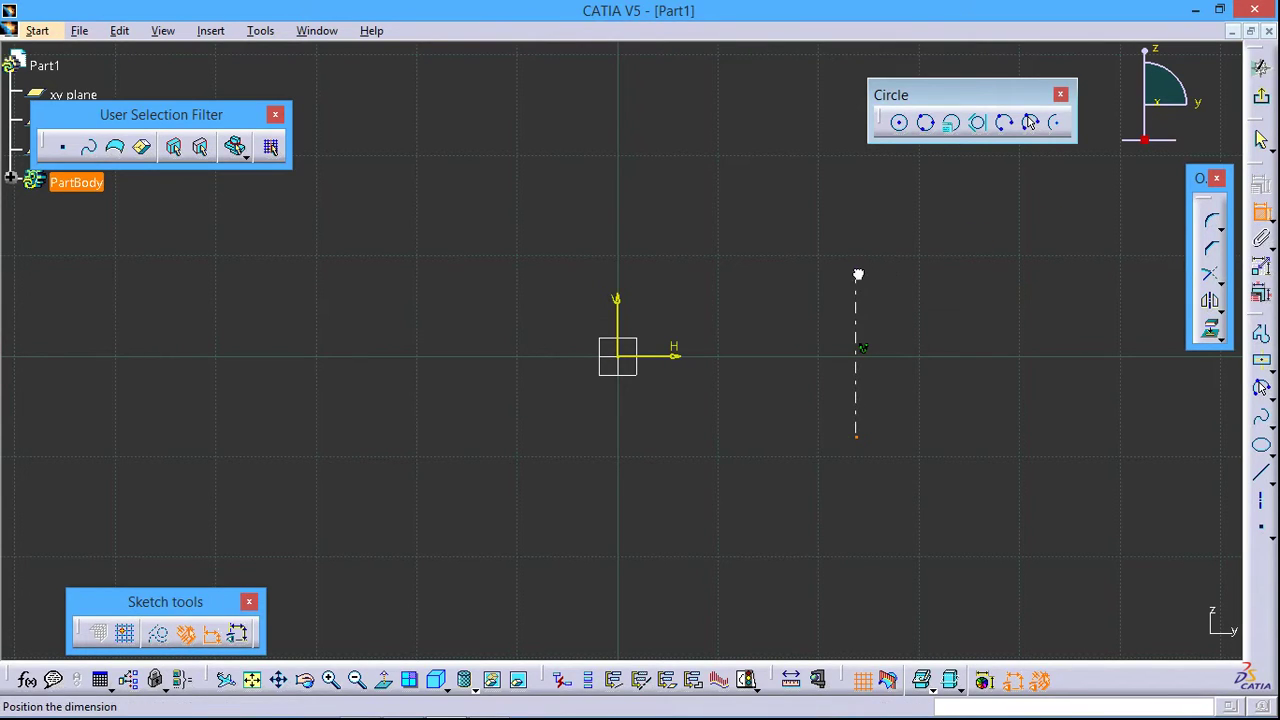
right_click(965, 381)
left_click(1012, 541)
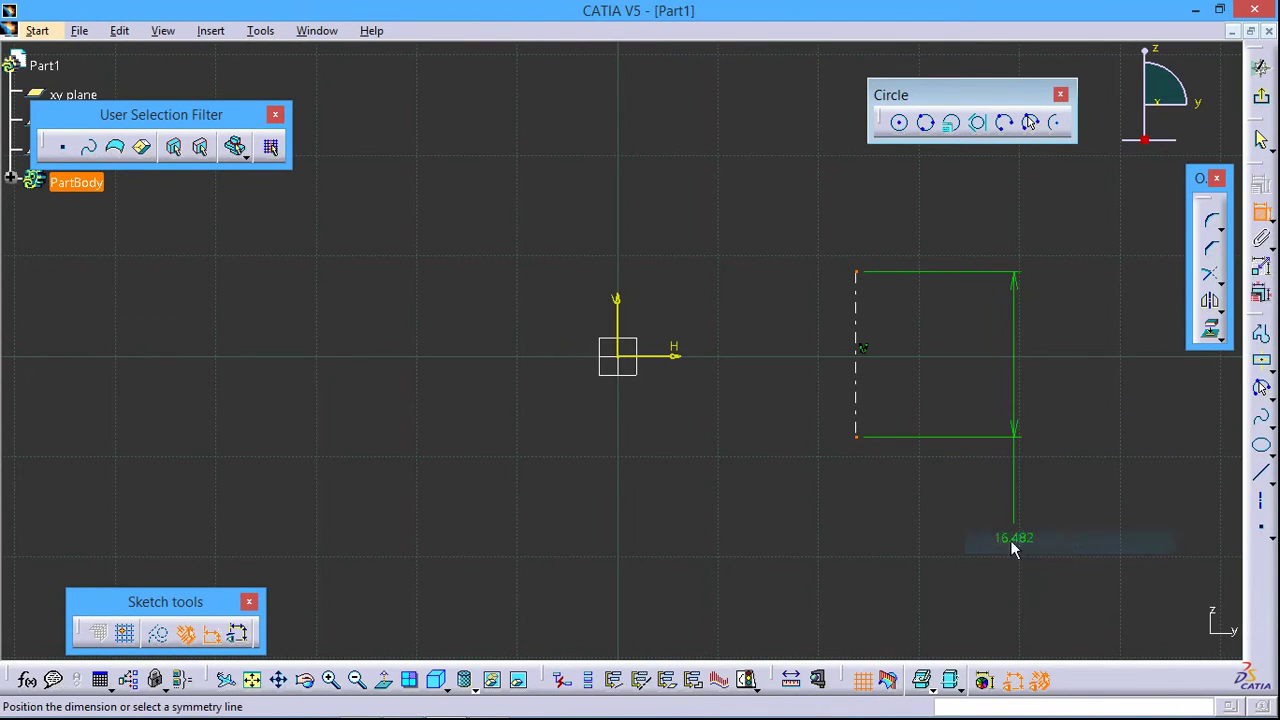
left_click(674, 357)
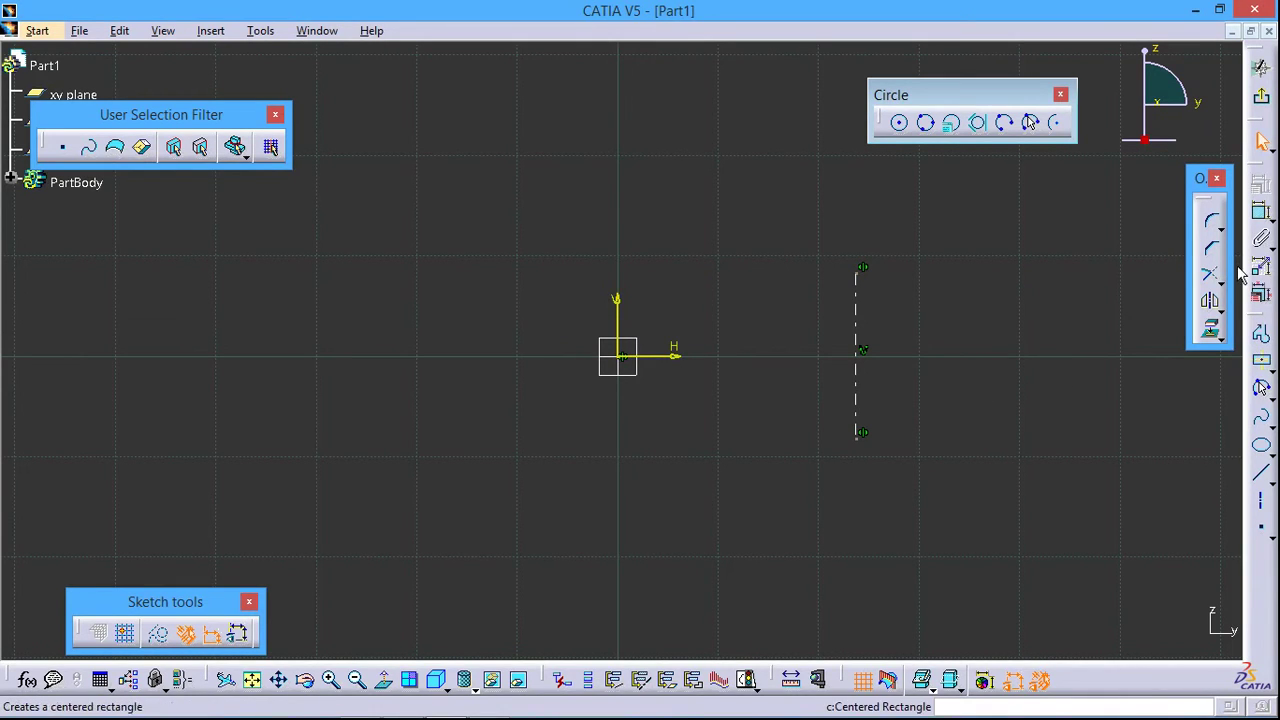
Dimension the distance from the V axis to the vertical construction line and set it to 50 mm.
left_click(1261, 211)
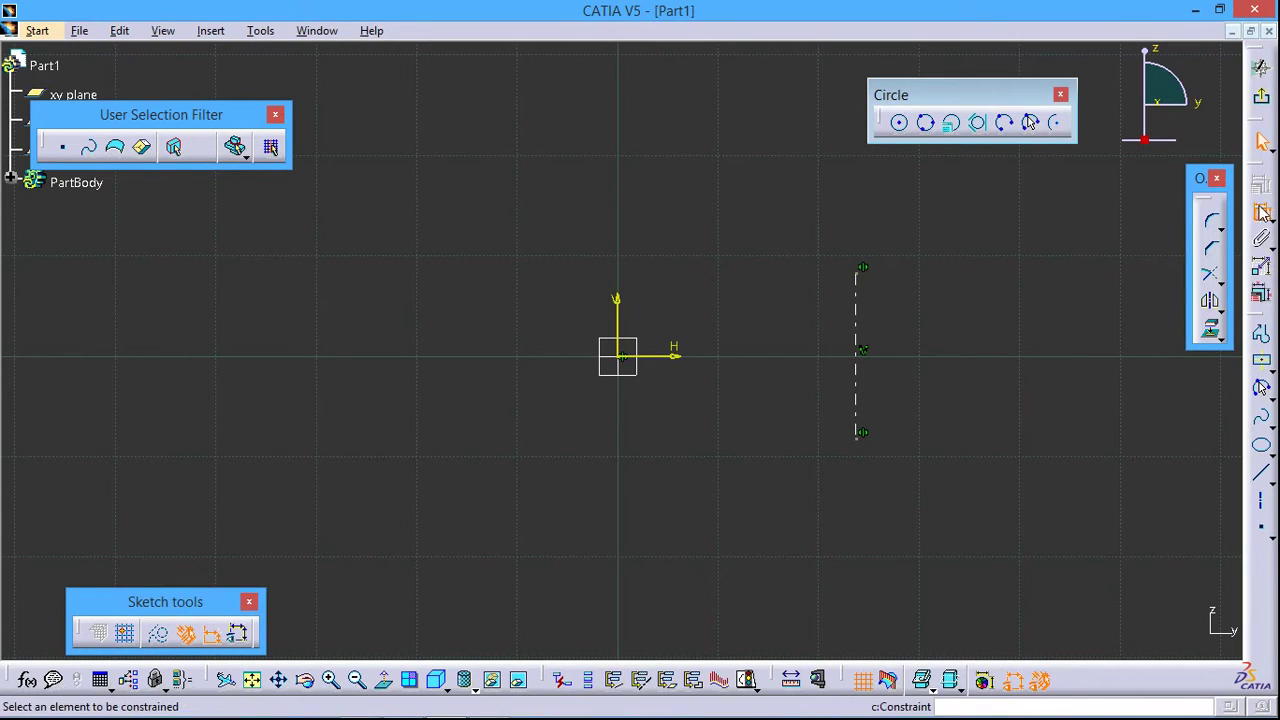
left_click(620, 325)
left_click(855, 316)
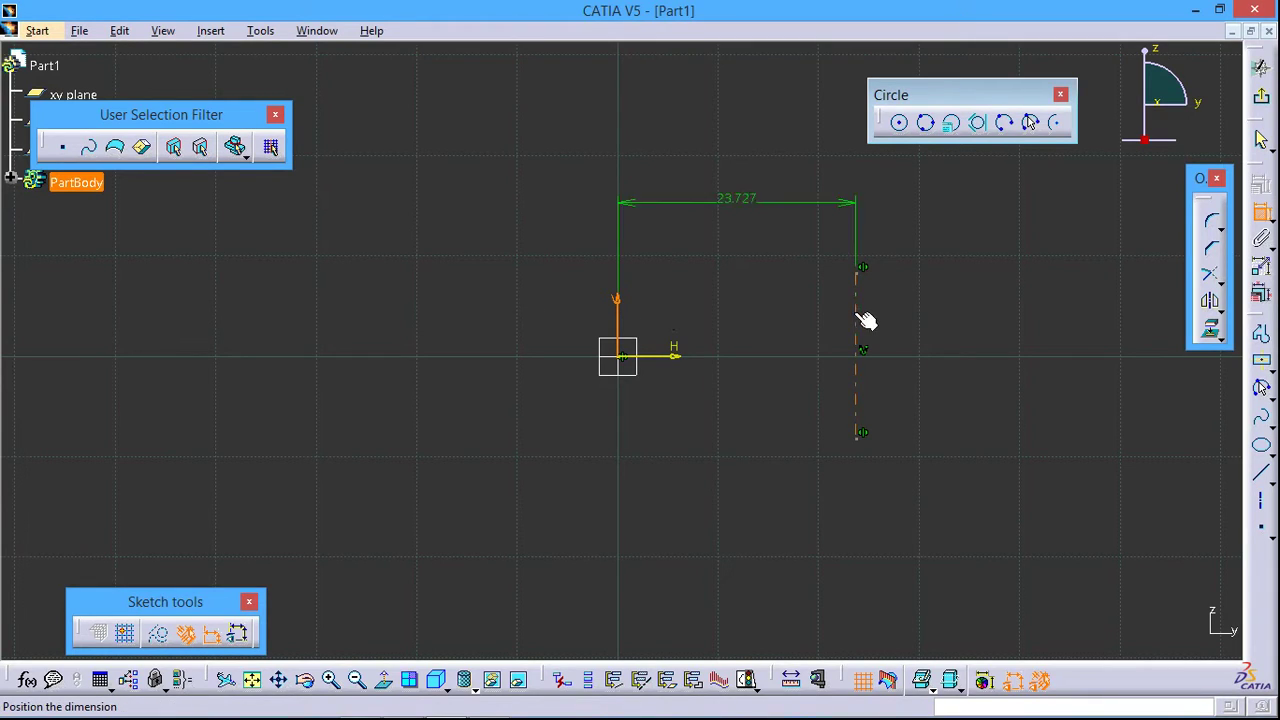
left_click(755, 500)
double_click(755, 500)
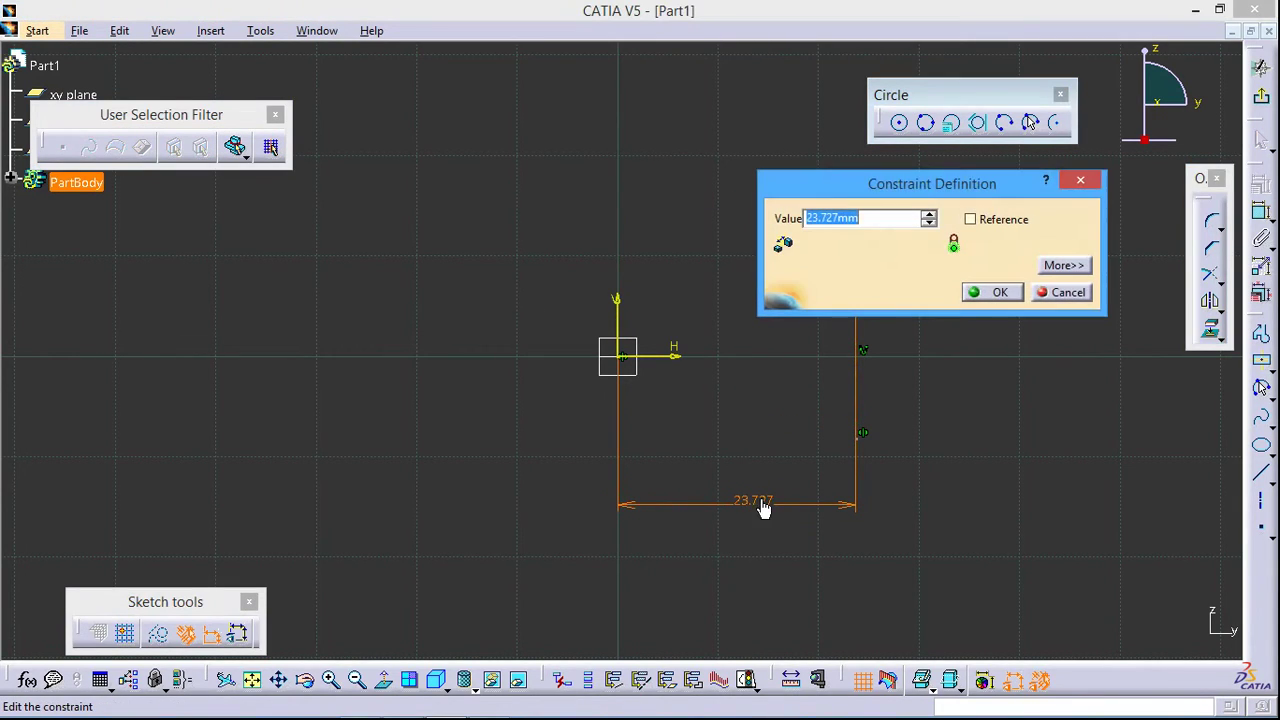
type("50")
left_click(990, 292)
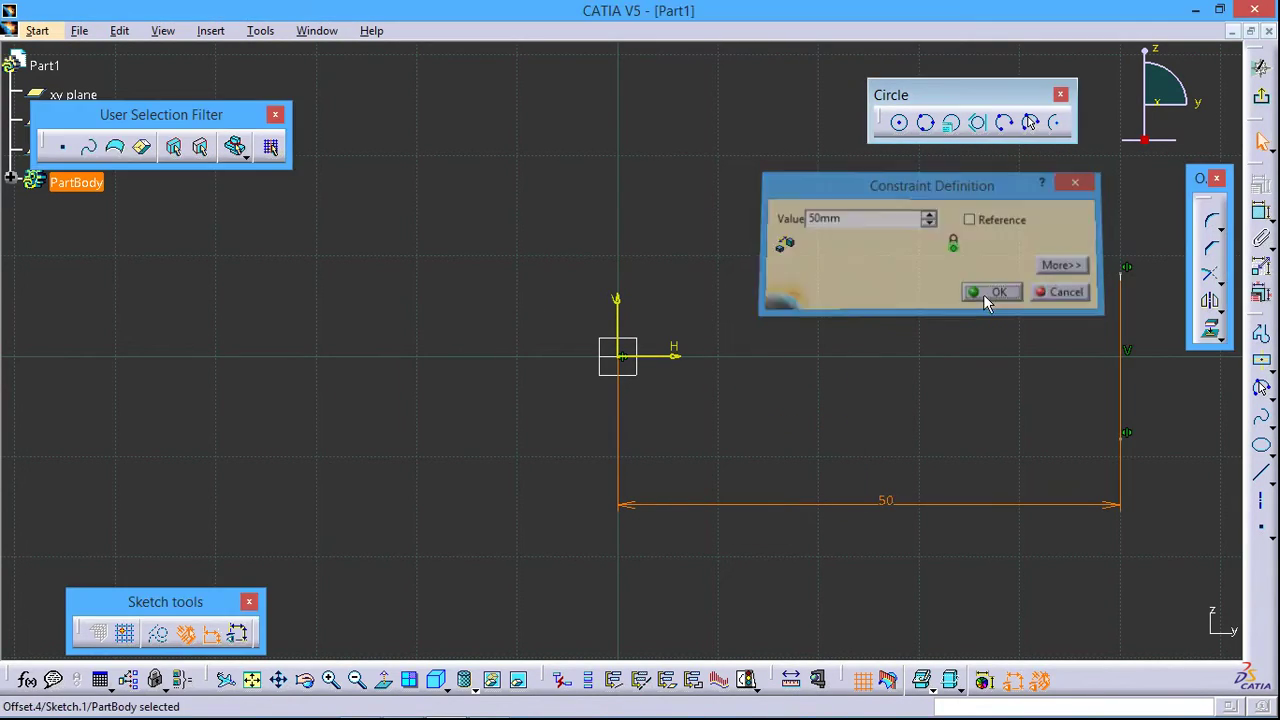
Dimension the vertical construction line's length and set it to 50 mm.
middle_click_drag(1041, 339, 865, 297)
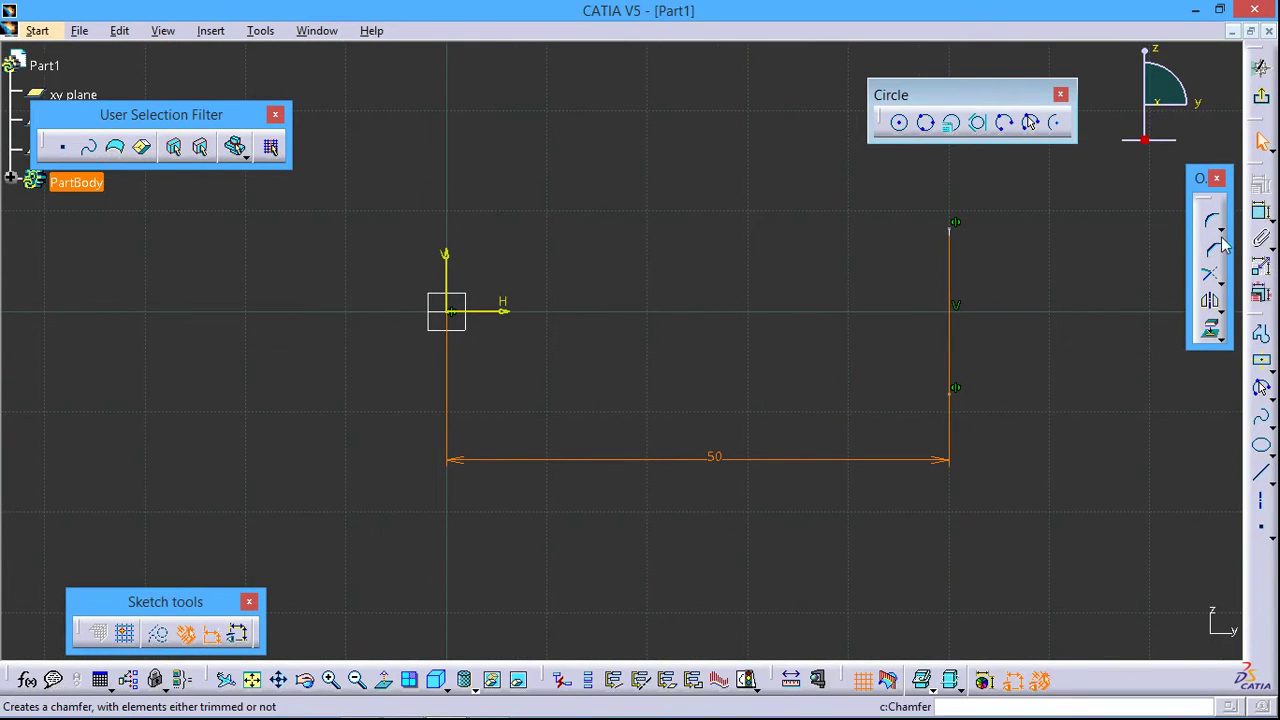
left_click(1261, 211)
left_click(958, 292)
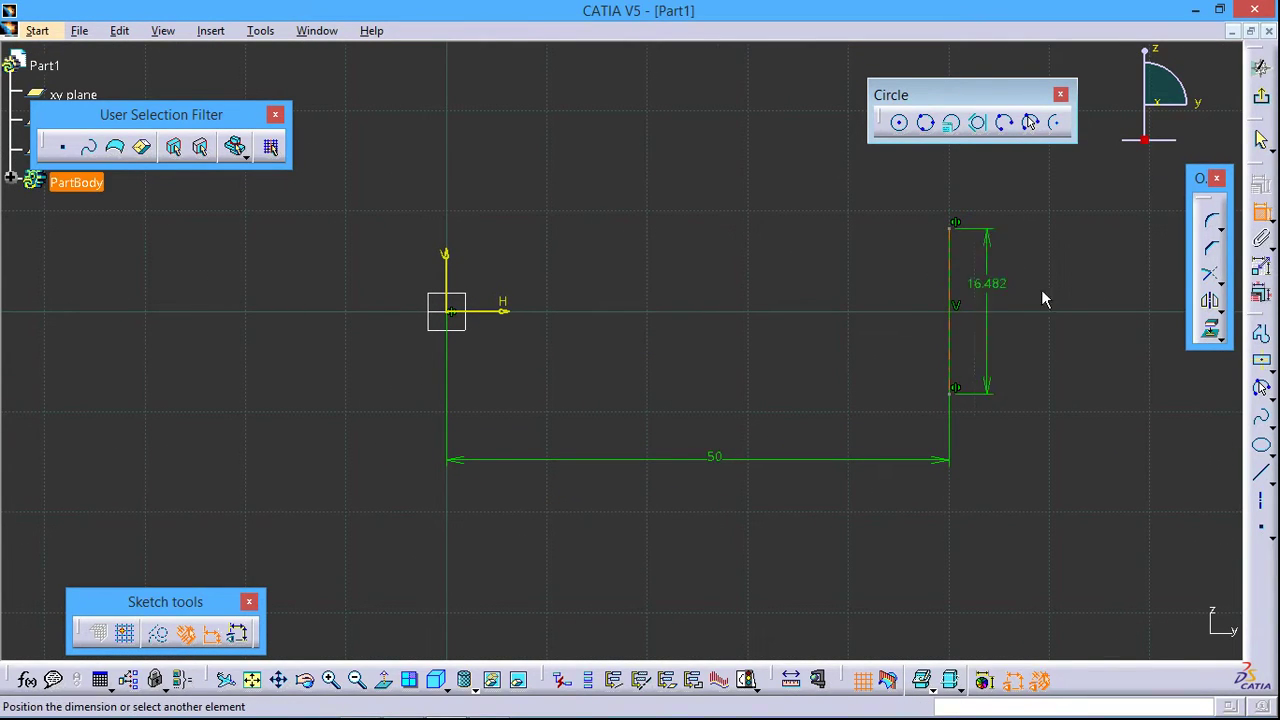
left_click(1064, 299)
double_click(1062, 292)
type("50")
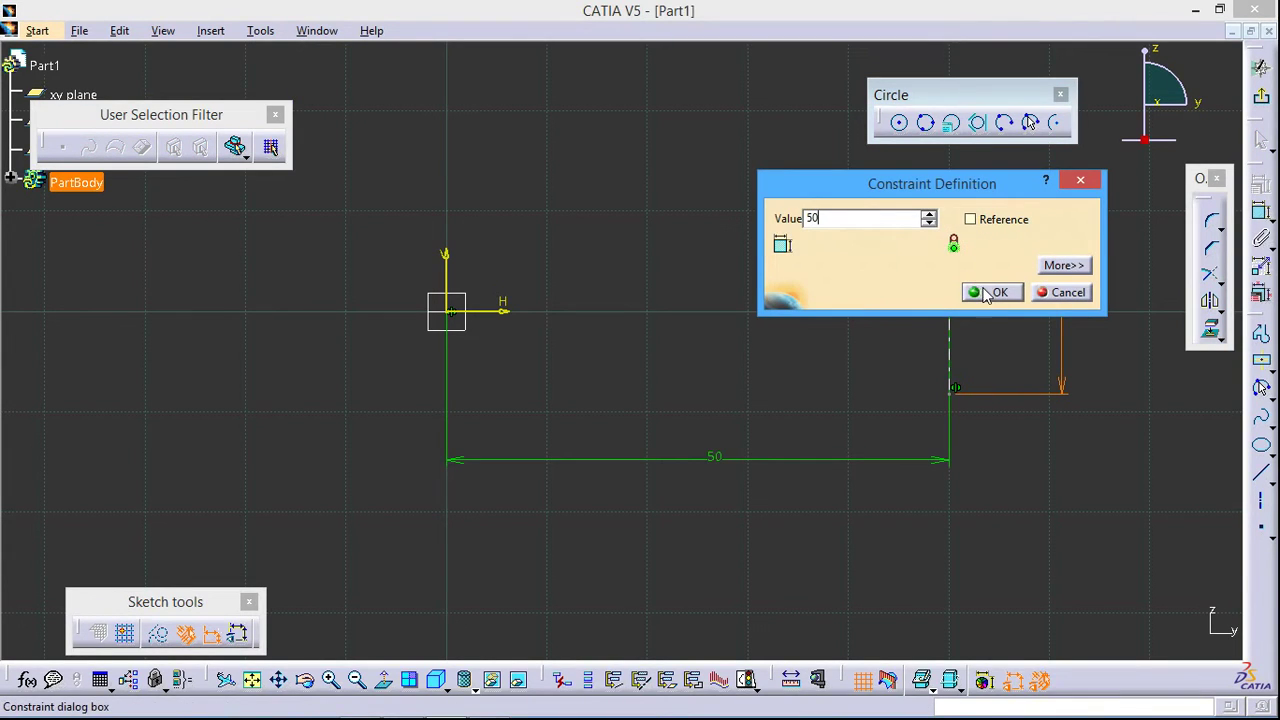
left_click(992, 292)
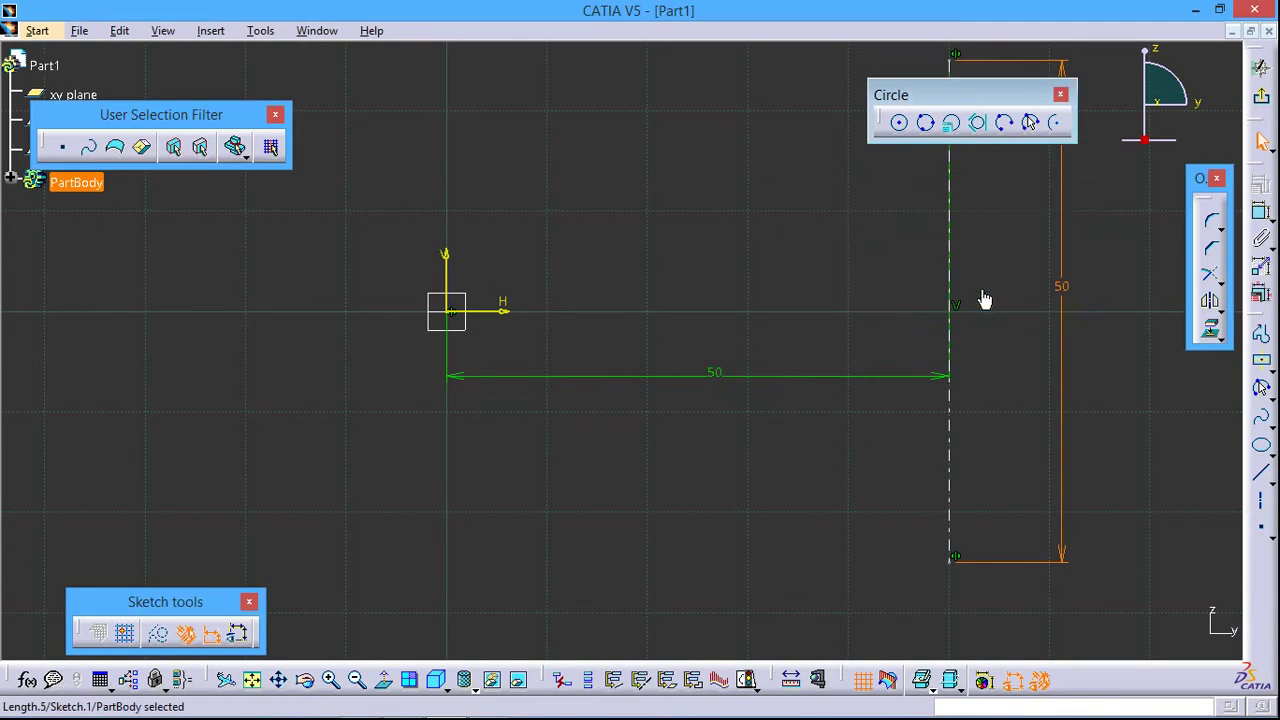
Draw a three-point arc between the construction line's endpoints, bulging away from the origin, with a radius of about 46 mm.
middle_click_drag(729, 309, 752, 272)
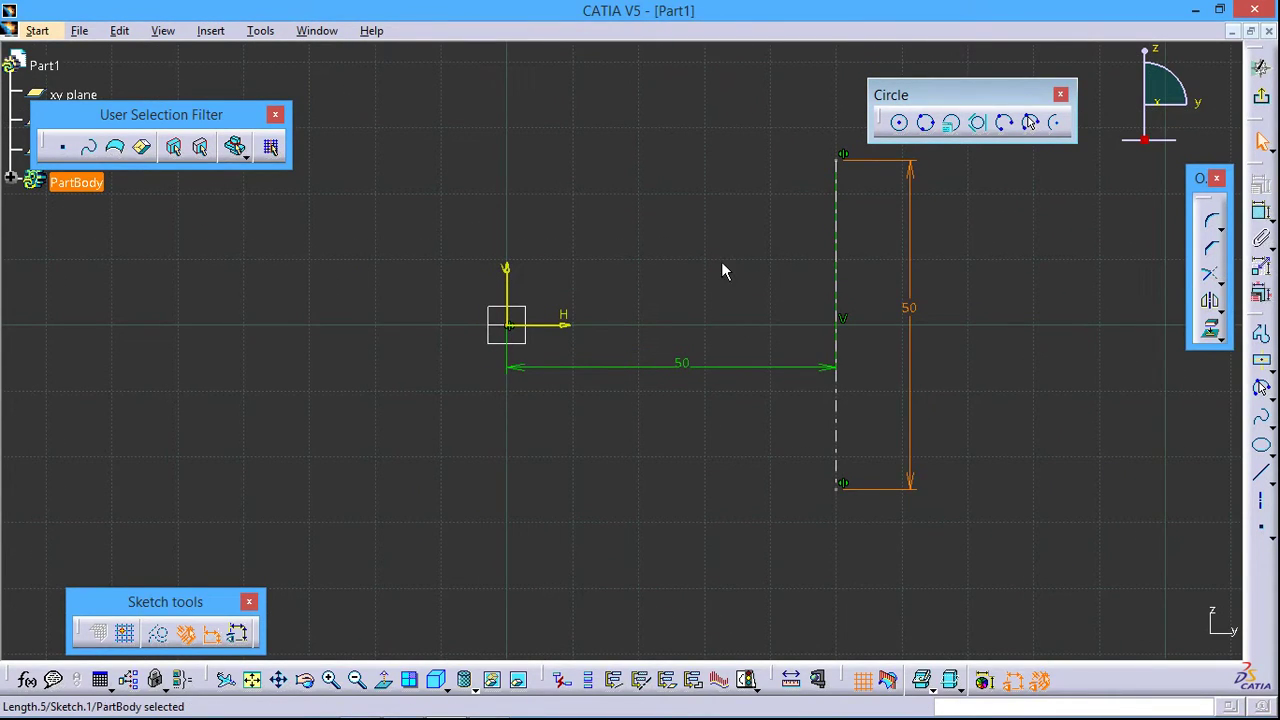
left_click(719, 264)
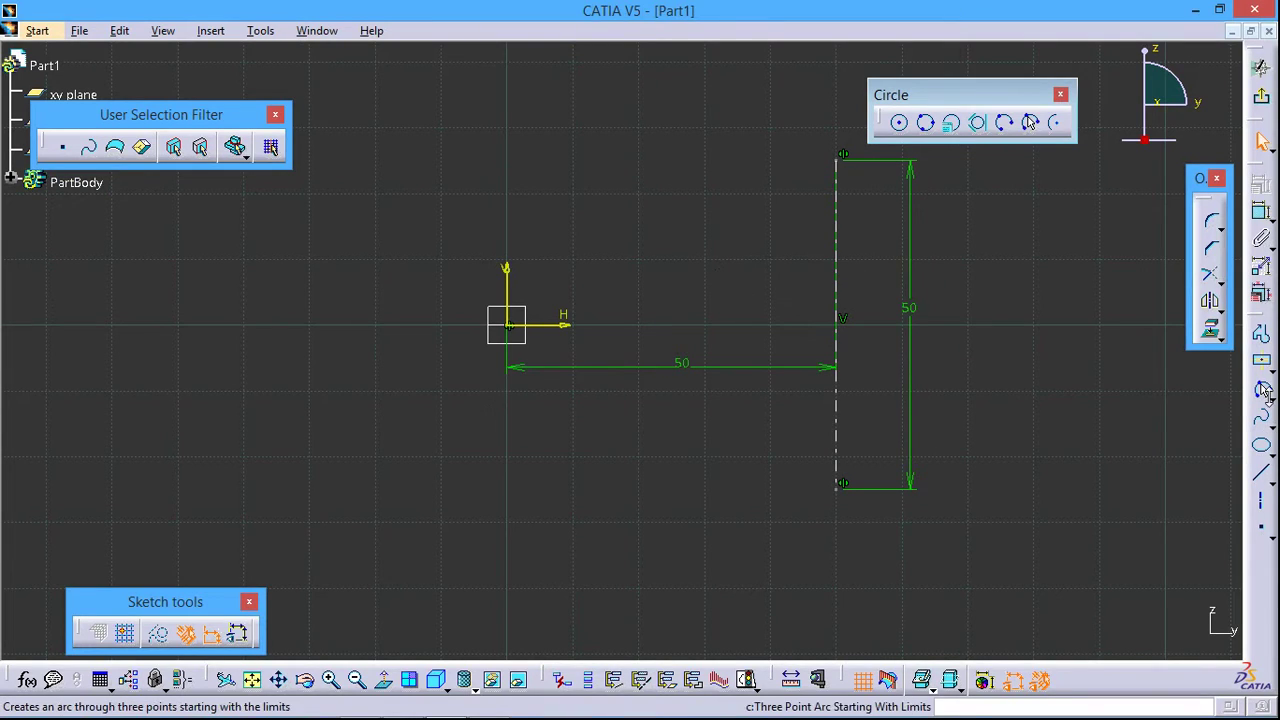
left_click(1263, 392)
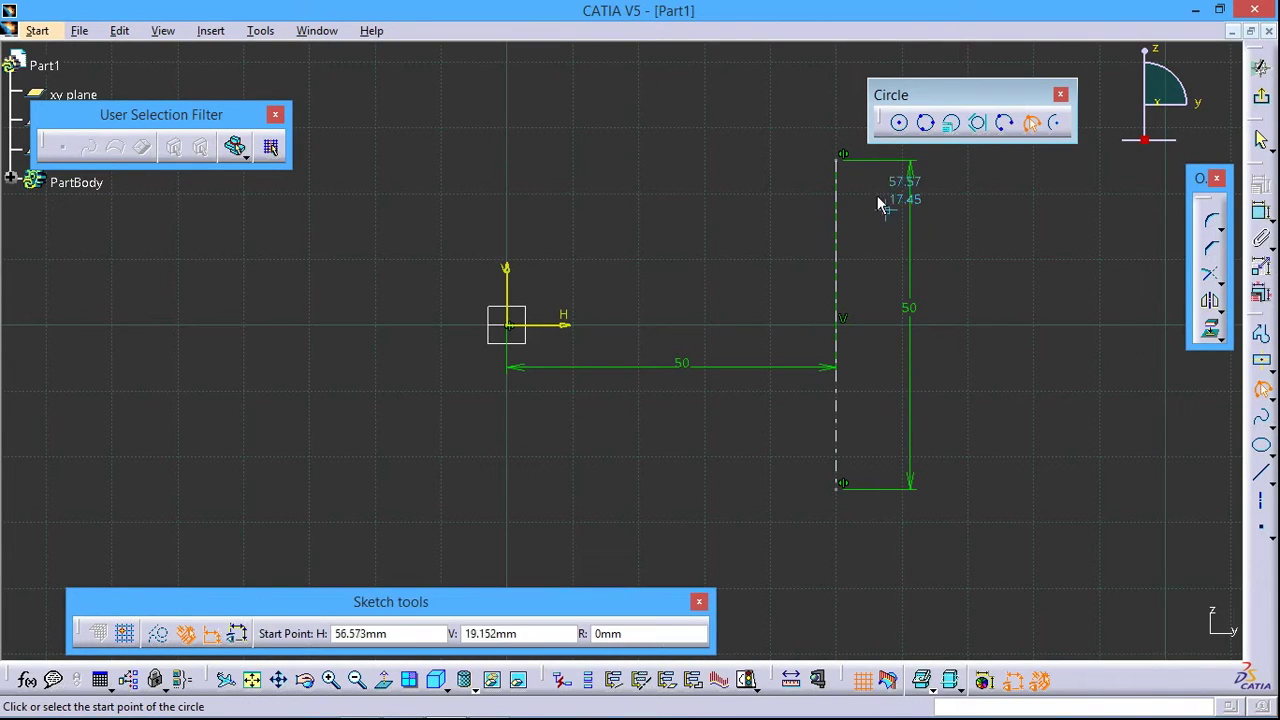
left_click(836, 160)
left_click(840, 489)
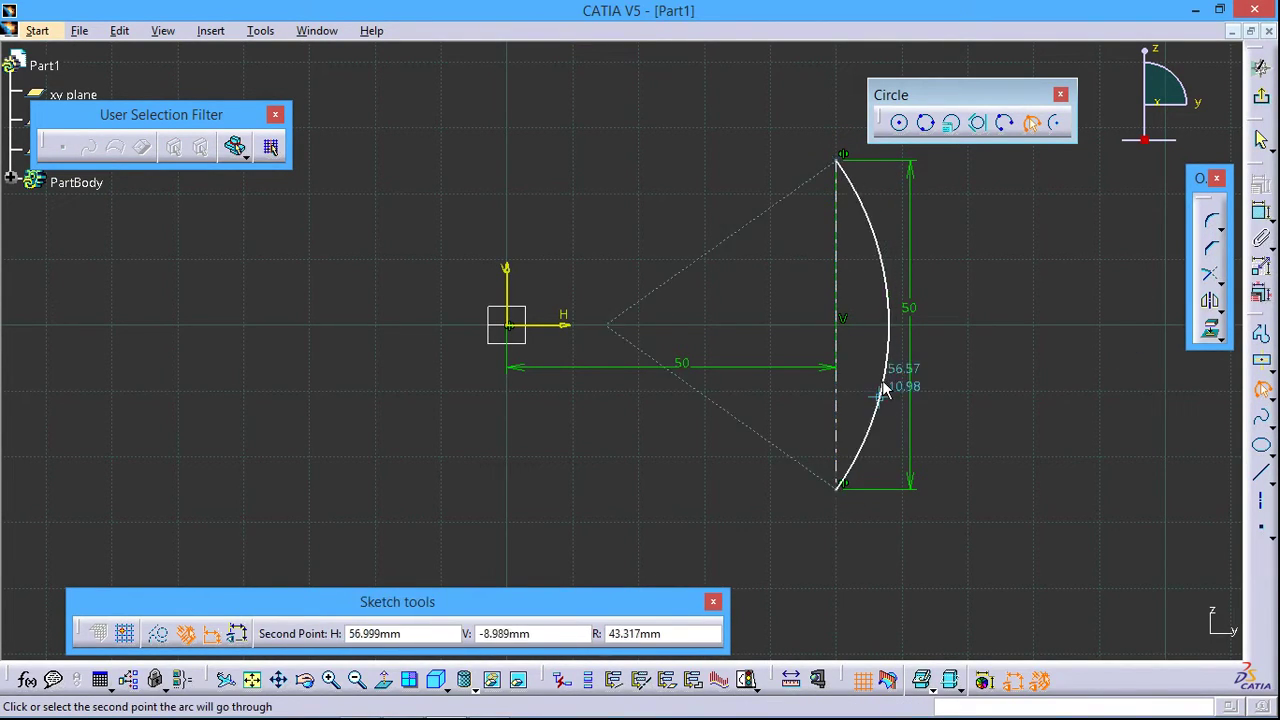
left_click(886, 350)
Dimension the arc's radius, set it to 50 mm, and exit the sketch.
left_click(1260, 265)
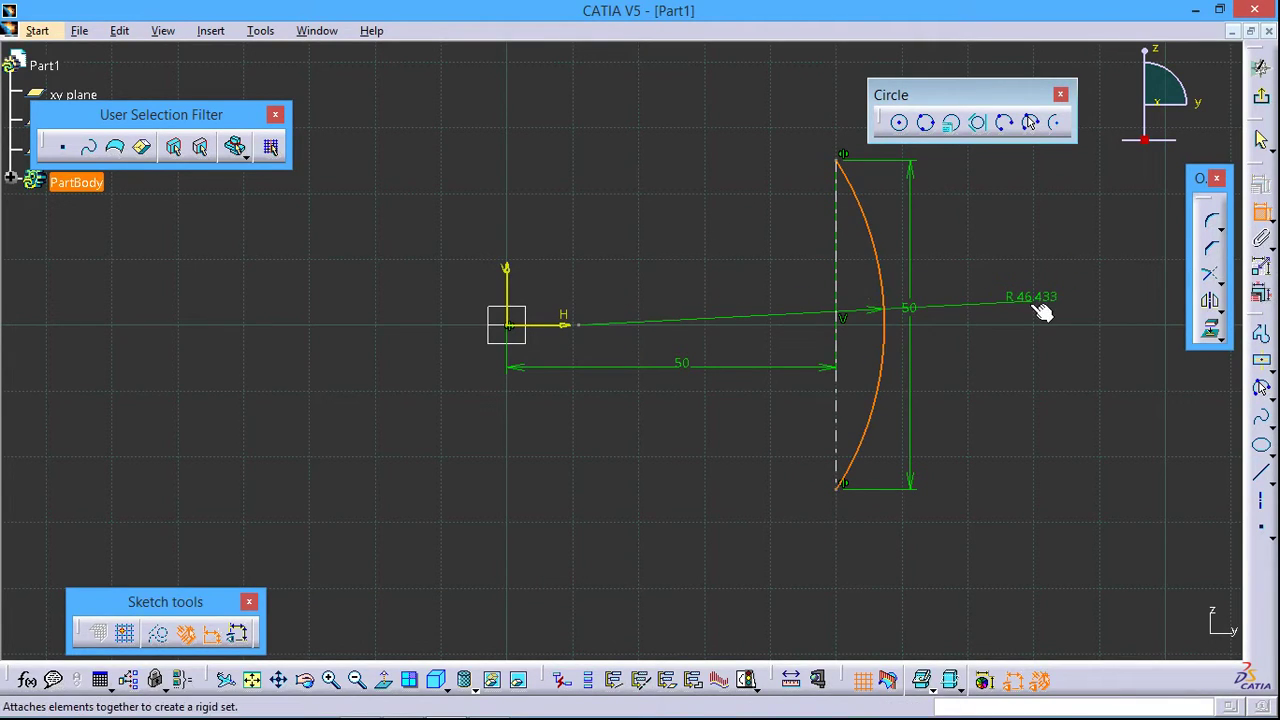
left_click(1031, 302)
double_click(1030, 297)
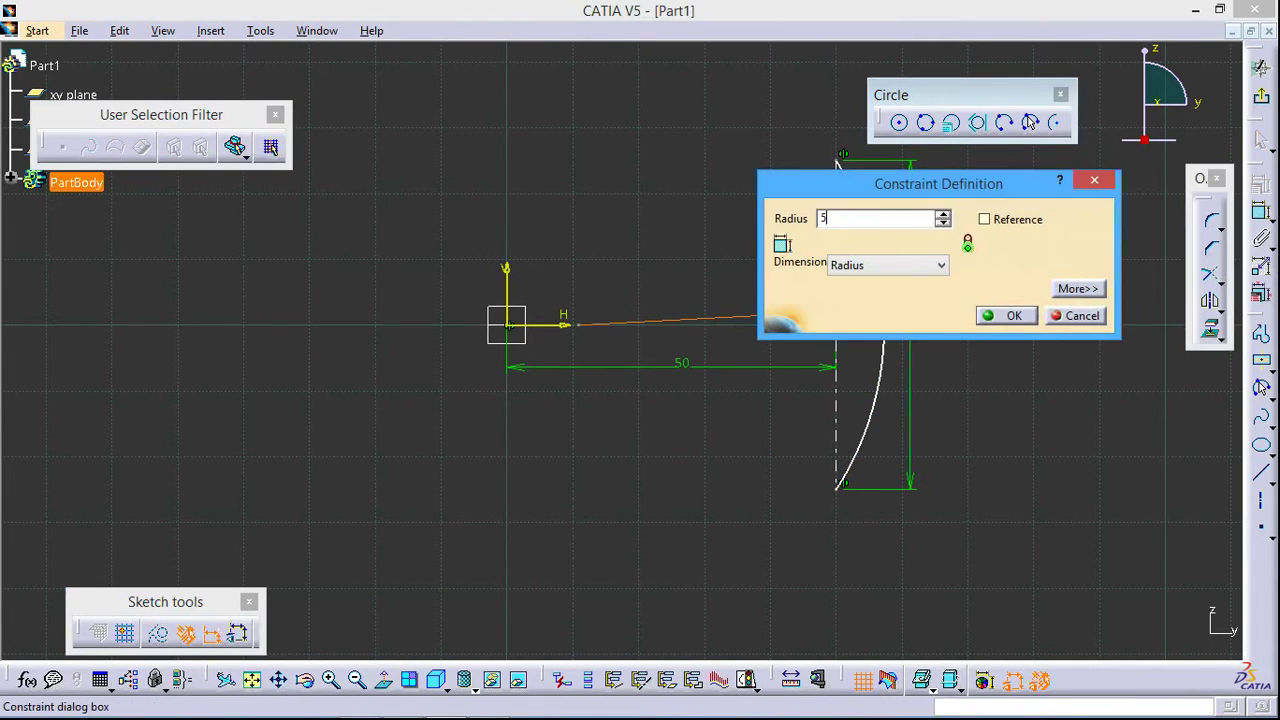
key("Return")
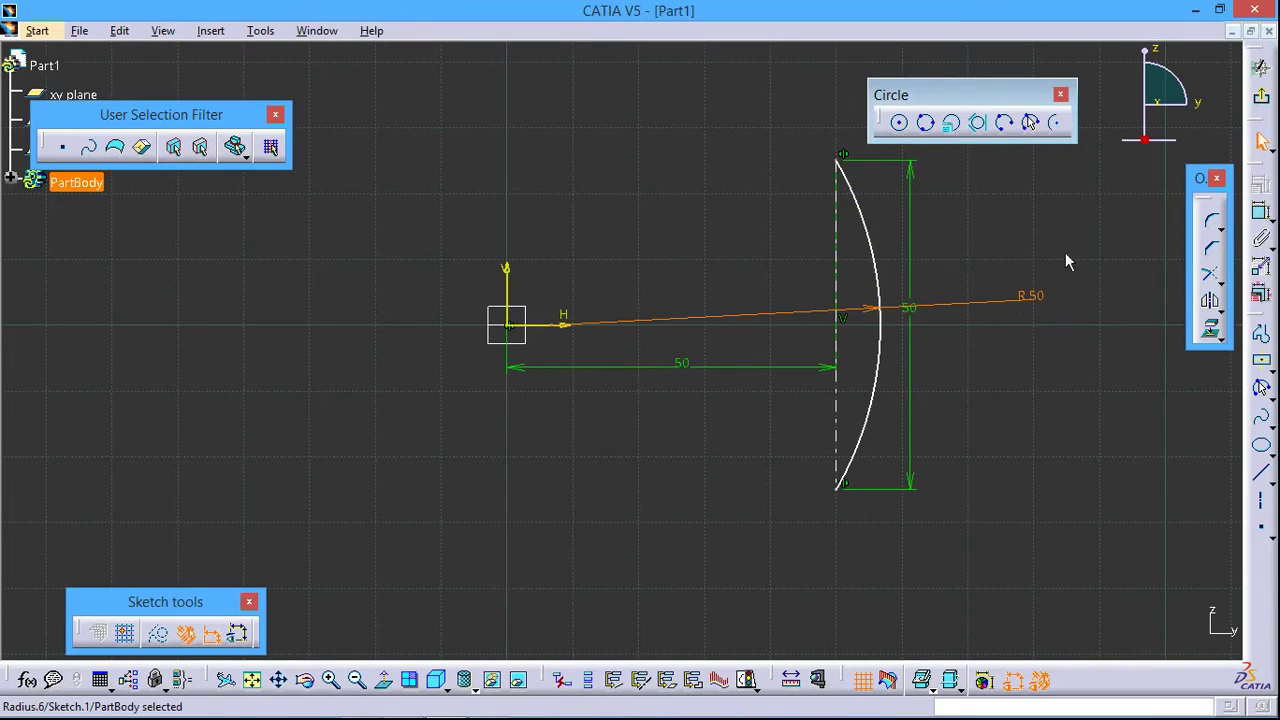
left_click(1263, 102)
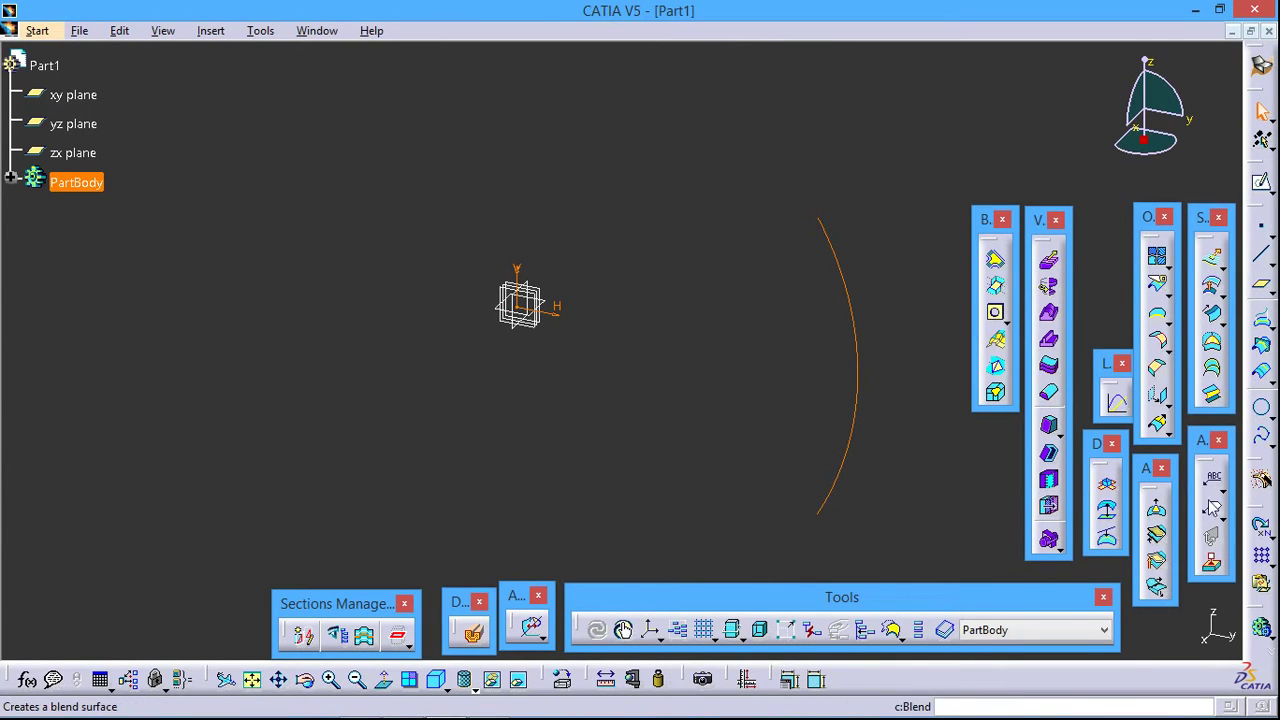
Sketch on the other offset plane, projecting the first sketch's arc into it, and exit the sketch.
left_click(826, 462)
middle_click_drag(826, 462, 753, 402)
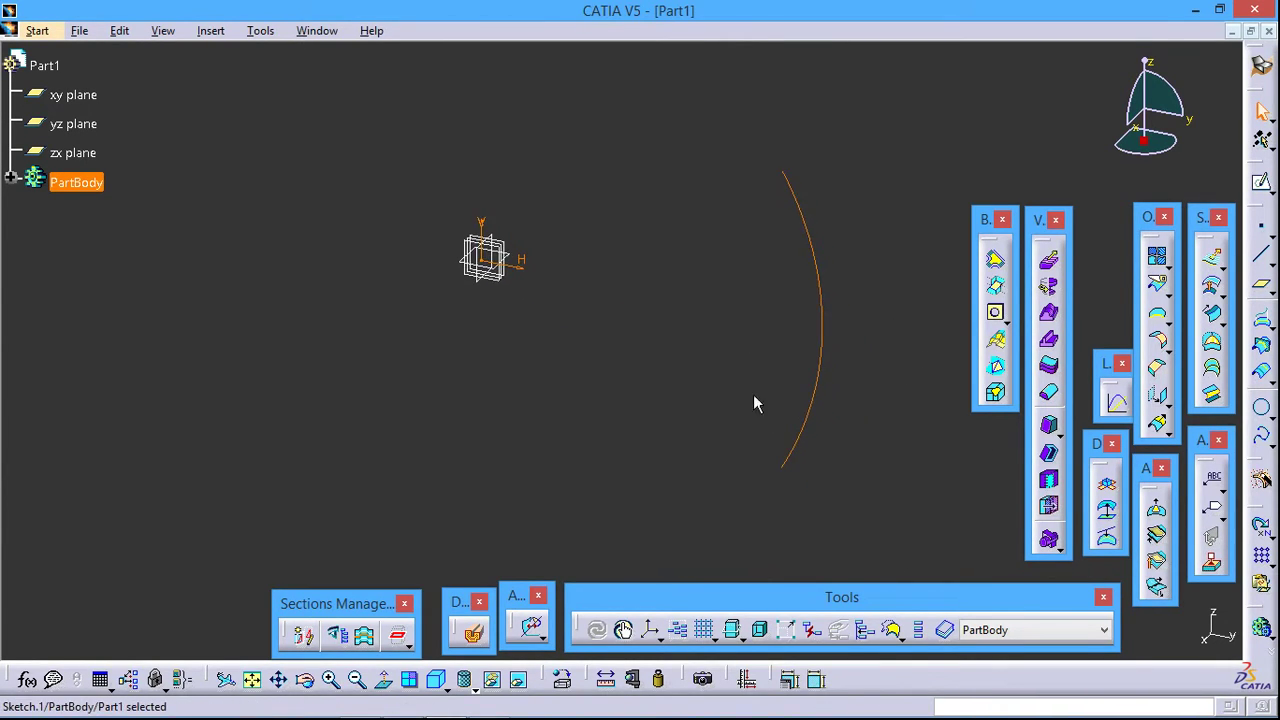
left_click(700, 388)
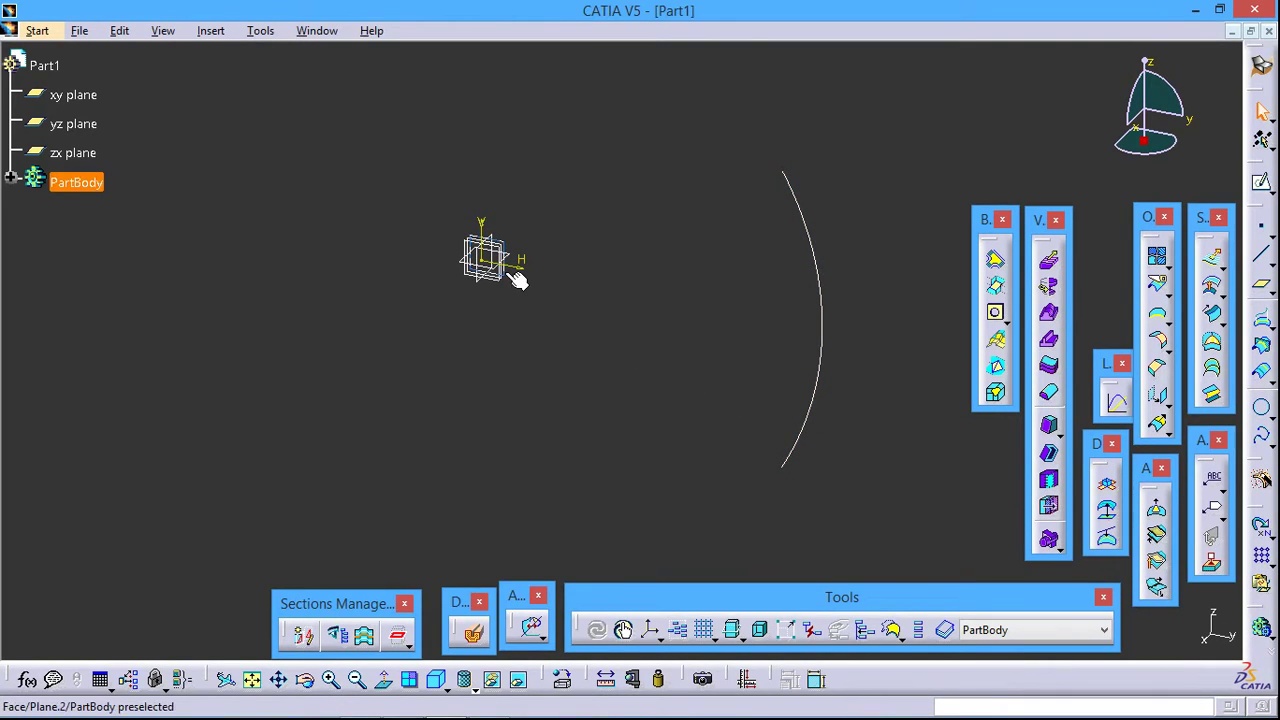
left_click(1261, 182)
left_click(850, 329)
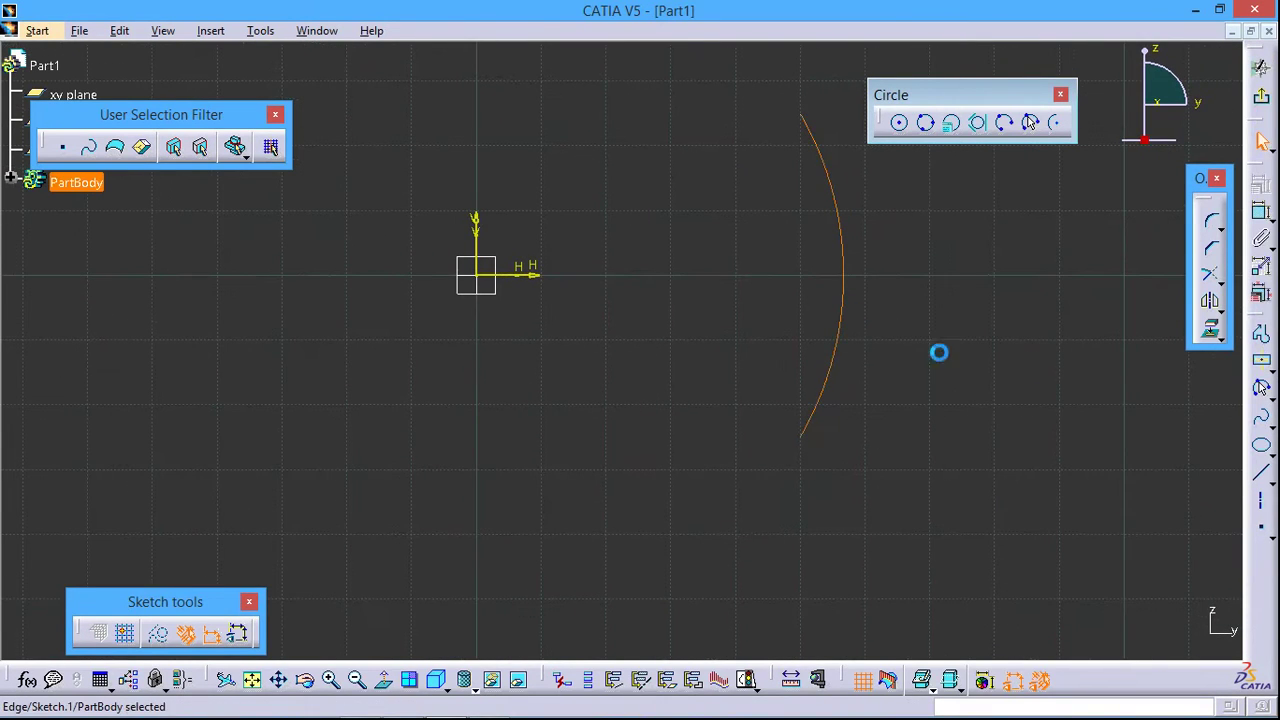
left_click(1211, 330)
left_click(1121, 630)
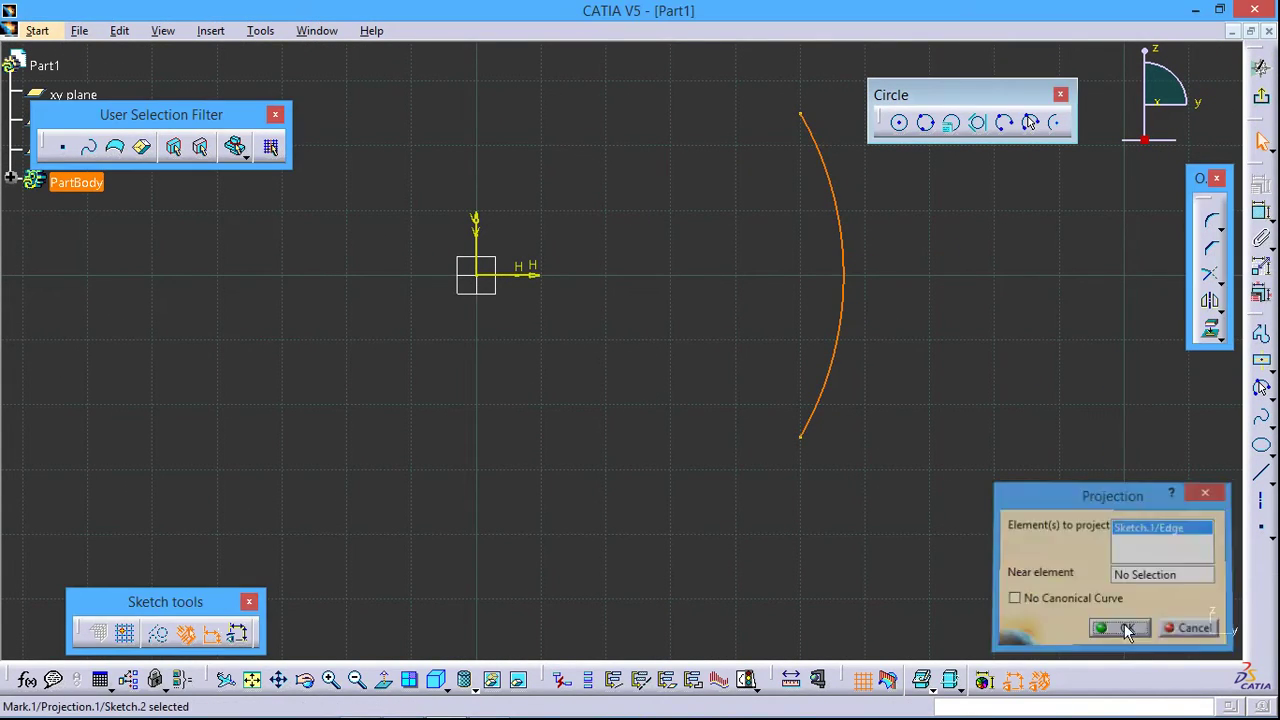
left_click(1264, 96)
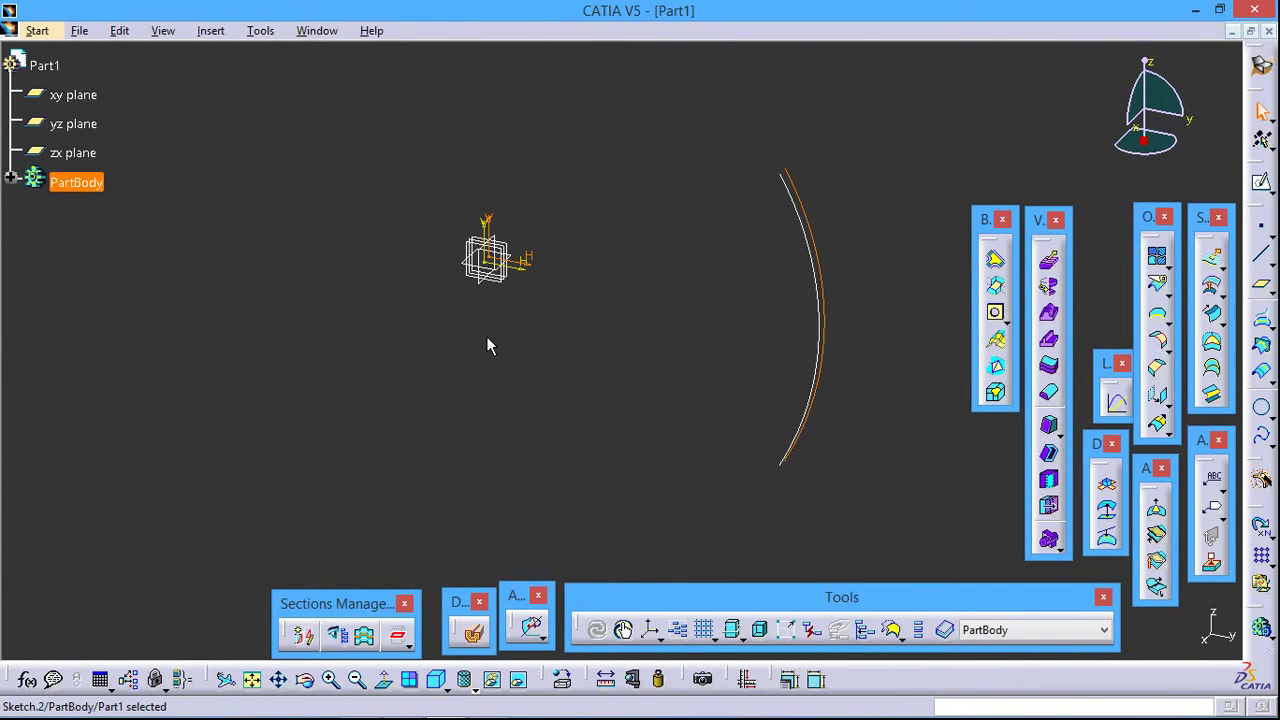
Sketch on the zx plane and draw a rectangle centered on the origin, about 16 mm wide and 22 mm high.
left_click(483, 286)
left_click(1261, 181)
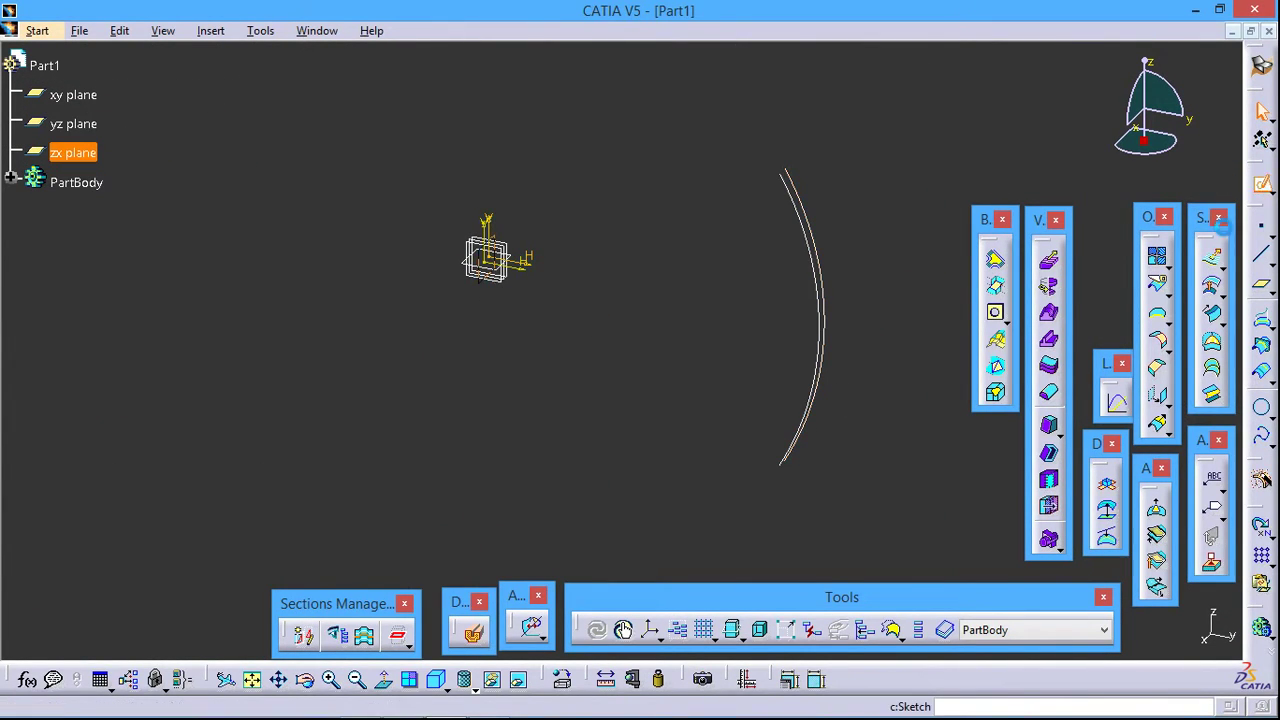
mouse_move(862, 367)
middle_mouse_down()
mouse_move(999, 446)
mouse_move(1057, 504)
middle_mouse_up()
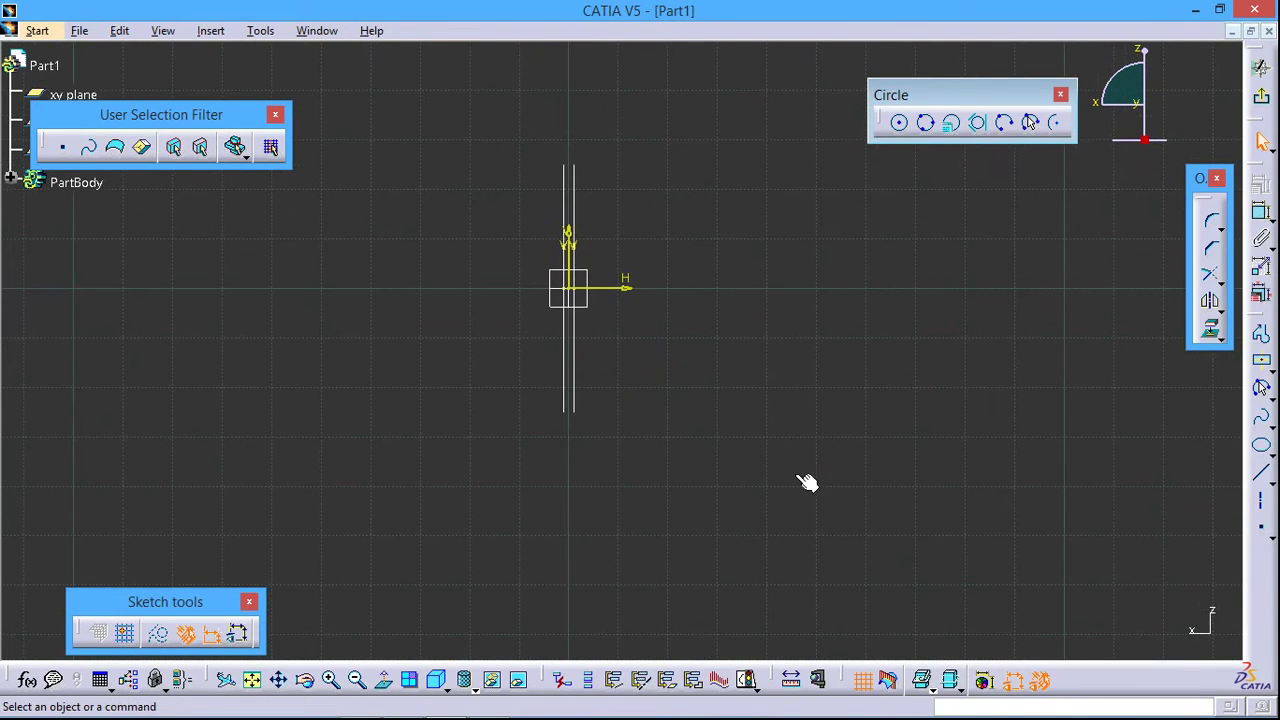
left_click(1261, 360)
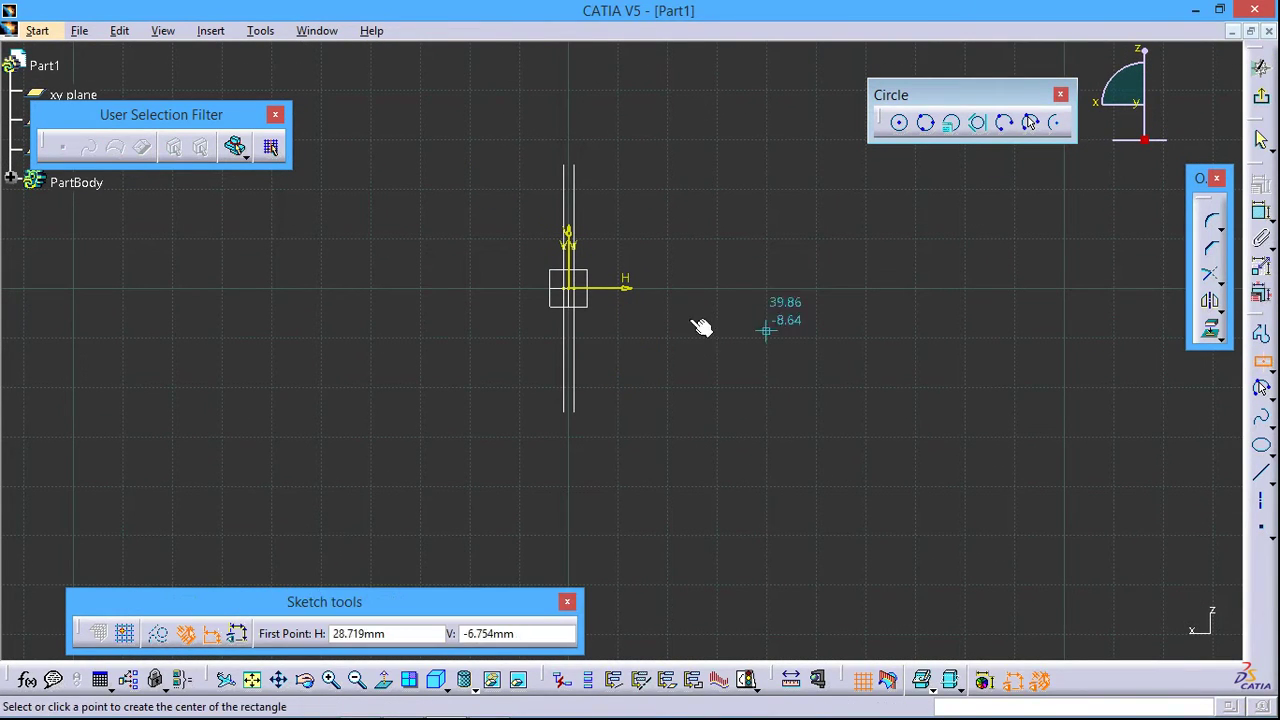
left_click(568, 288)
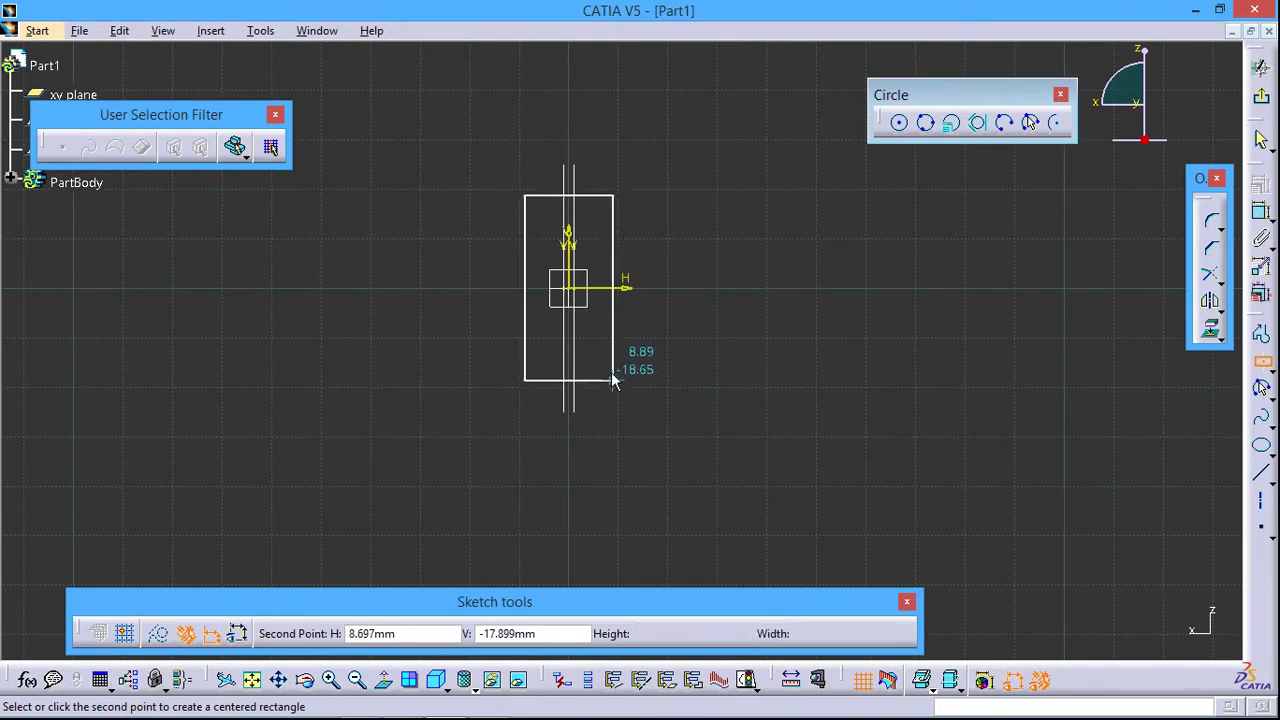
left_click(607, 342)
Dimension the rectangle's vertical side and set its height to 20 mm.
left_click(1261, 212)
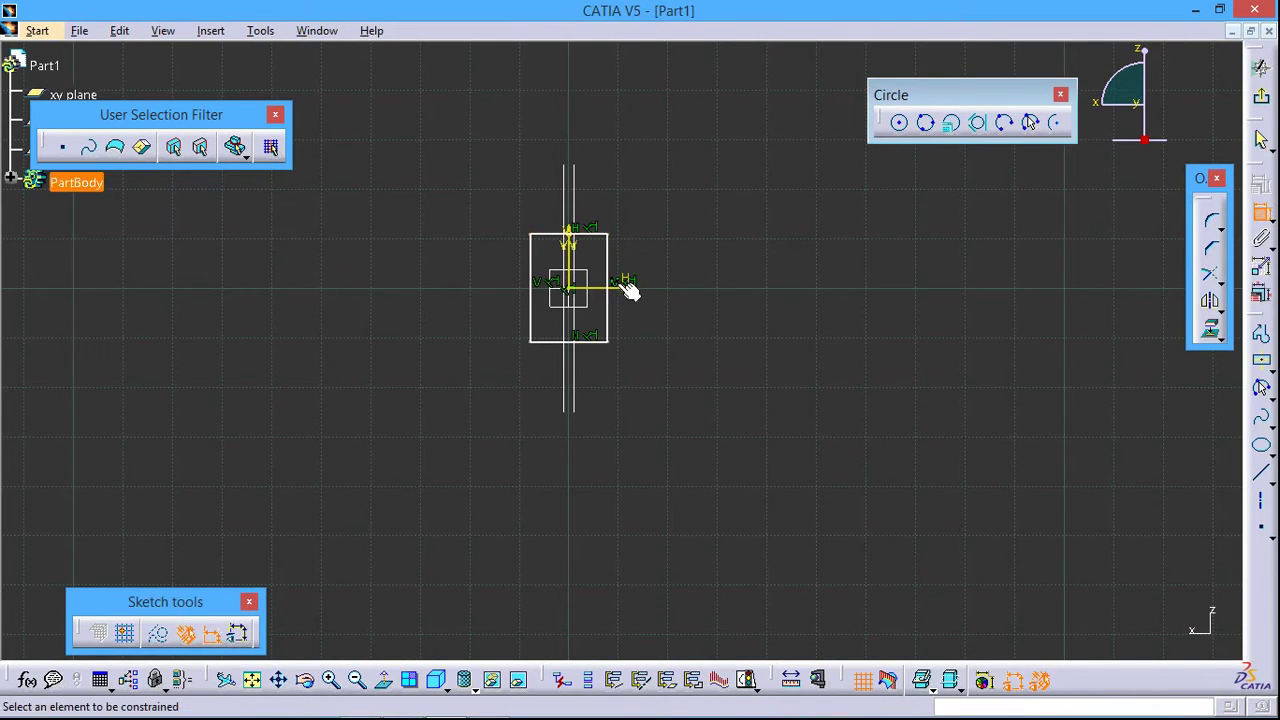
left_click(612, 297)
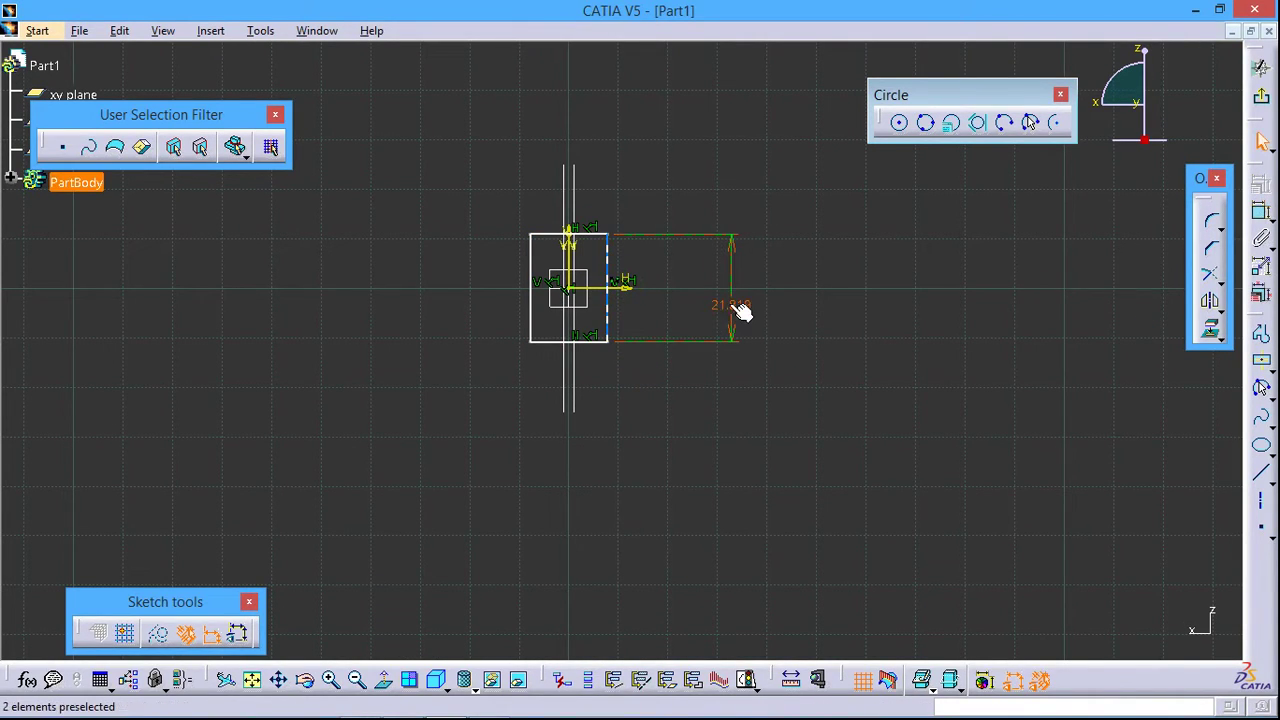
left_click(729, 300)
double_click(729, 300)
type("20")
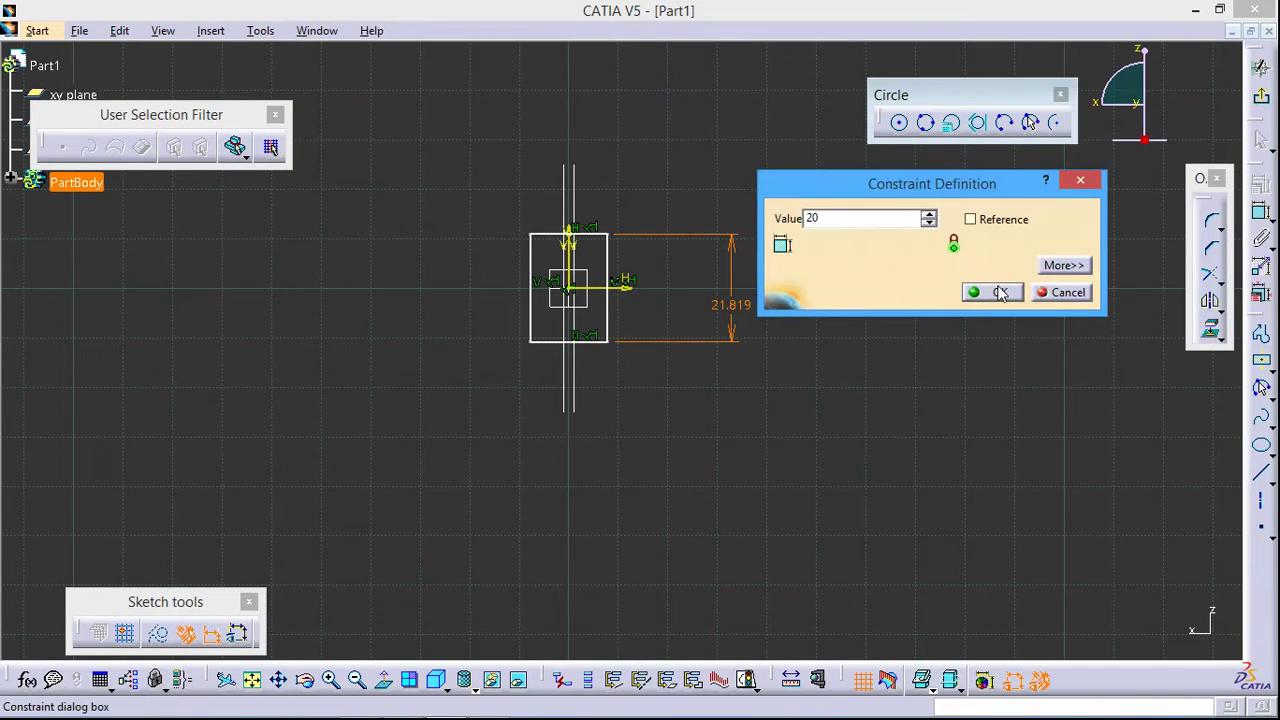
left_click(1000, 292)
Dimension the rectangle's upper side, set its width to 10 mm, and exit the sketch.
left_click(1261, 212)
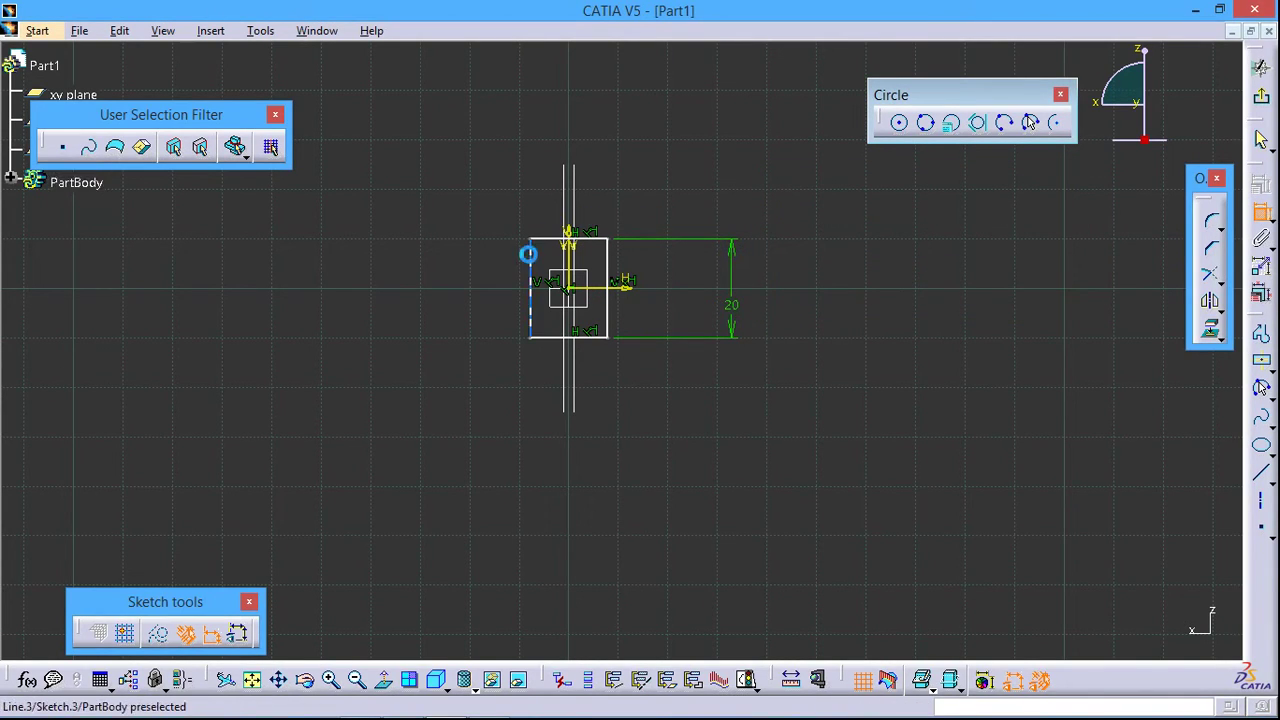
left_click(550, 239)
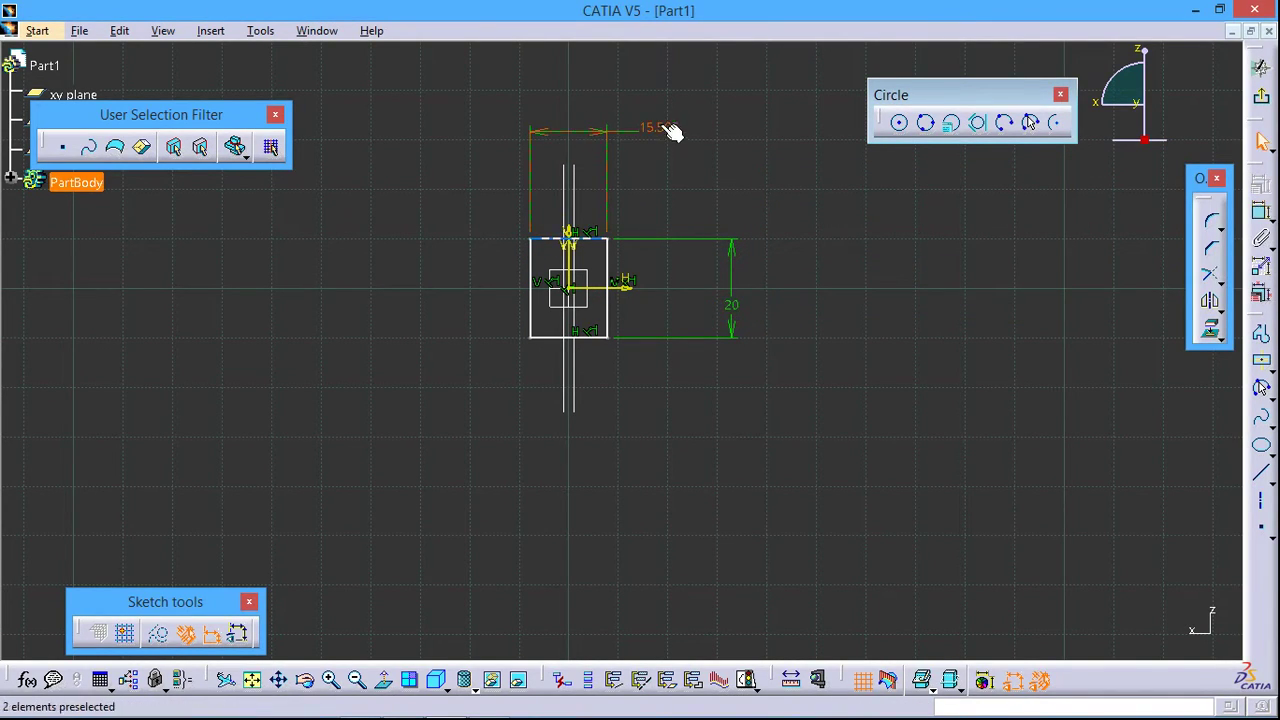
double_click(671, 130)
type("10mm")
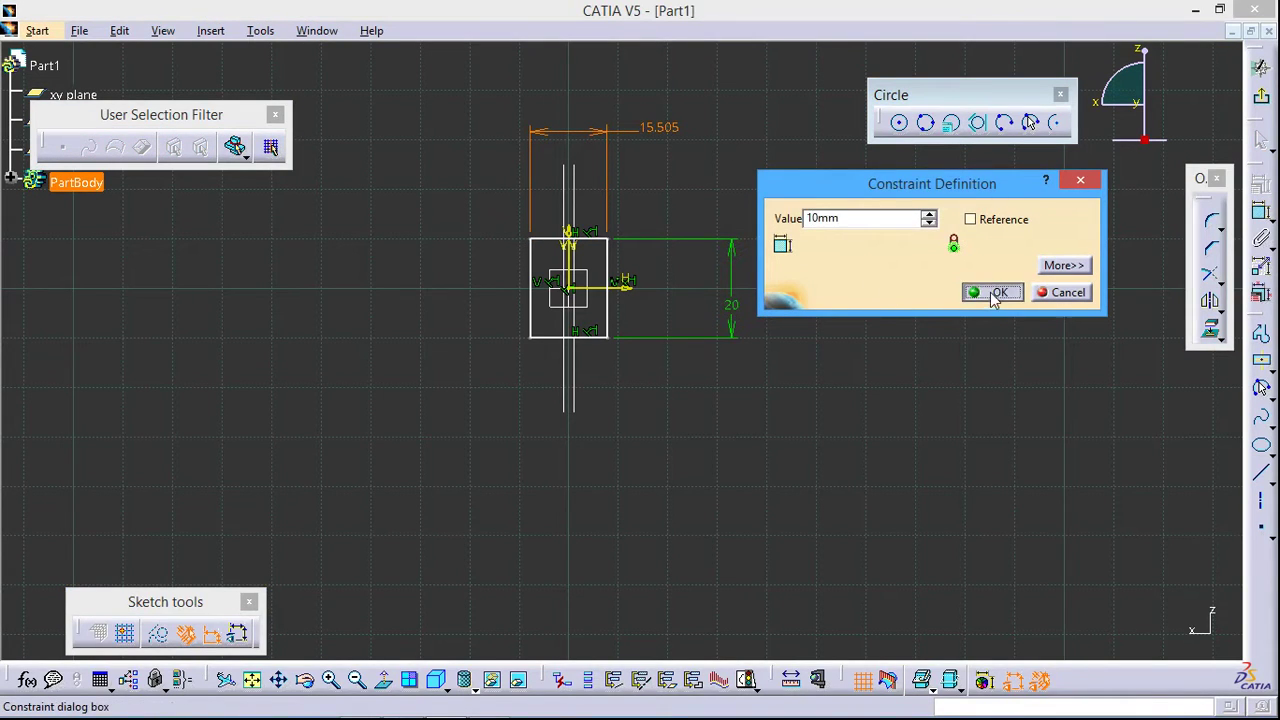
left_click(996, 294)
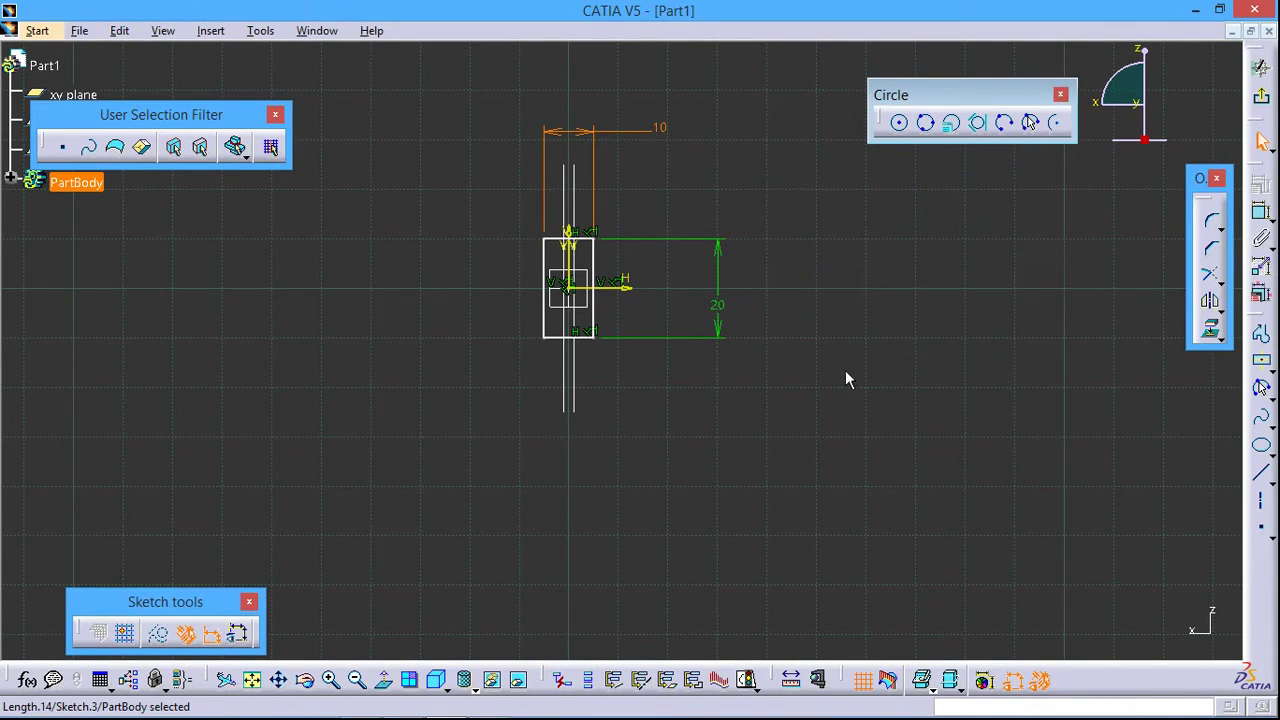
left_click(1261, 97)
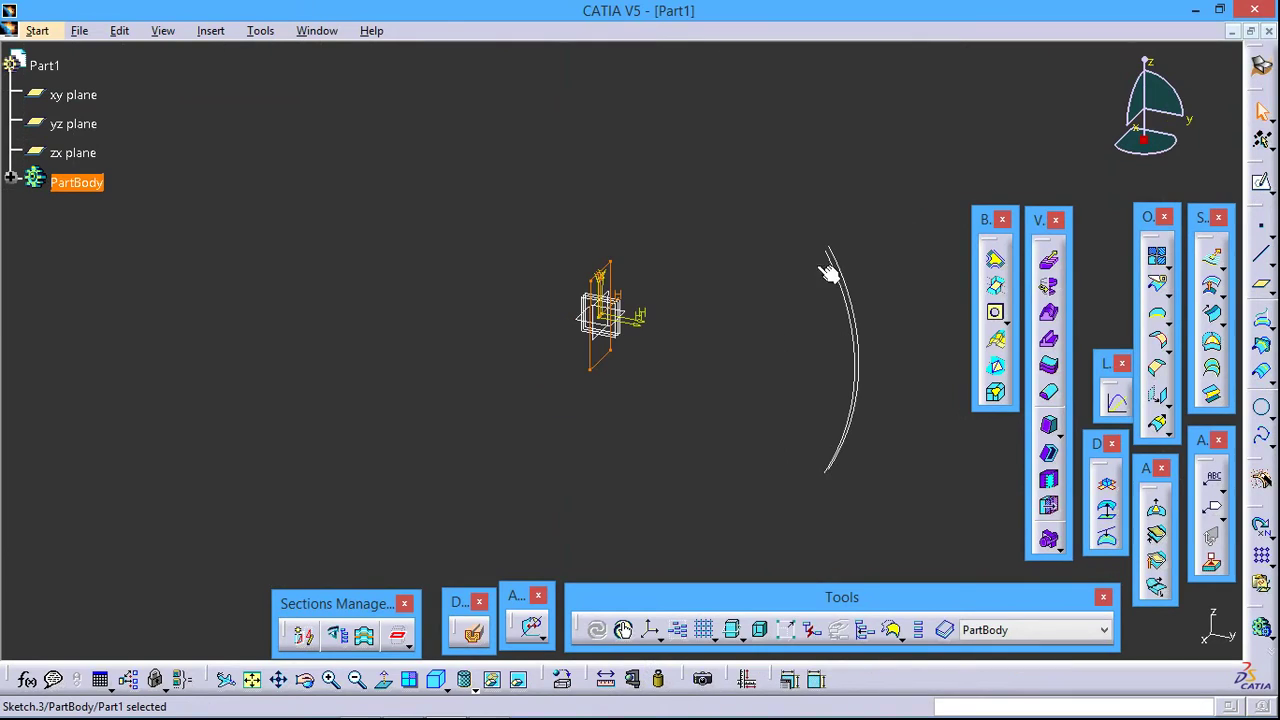
left_click(670, 414)
mouse_move(674, 425)
middle_mouse_down()
mouse_move(680, 434)
mouse_move(726, 374)
mouse_move(556, 332)
middle_mouse_up()
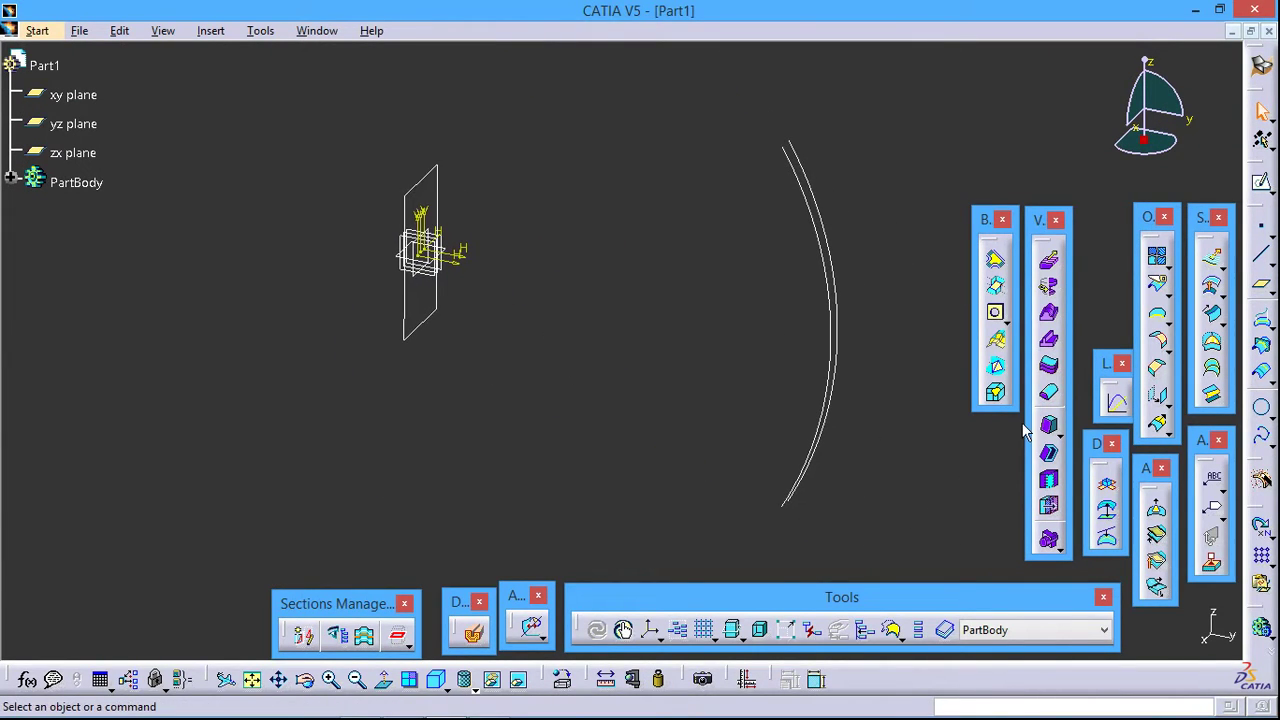
left_click(1157, 262)
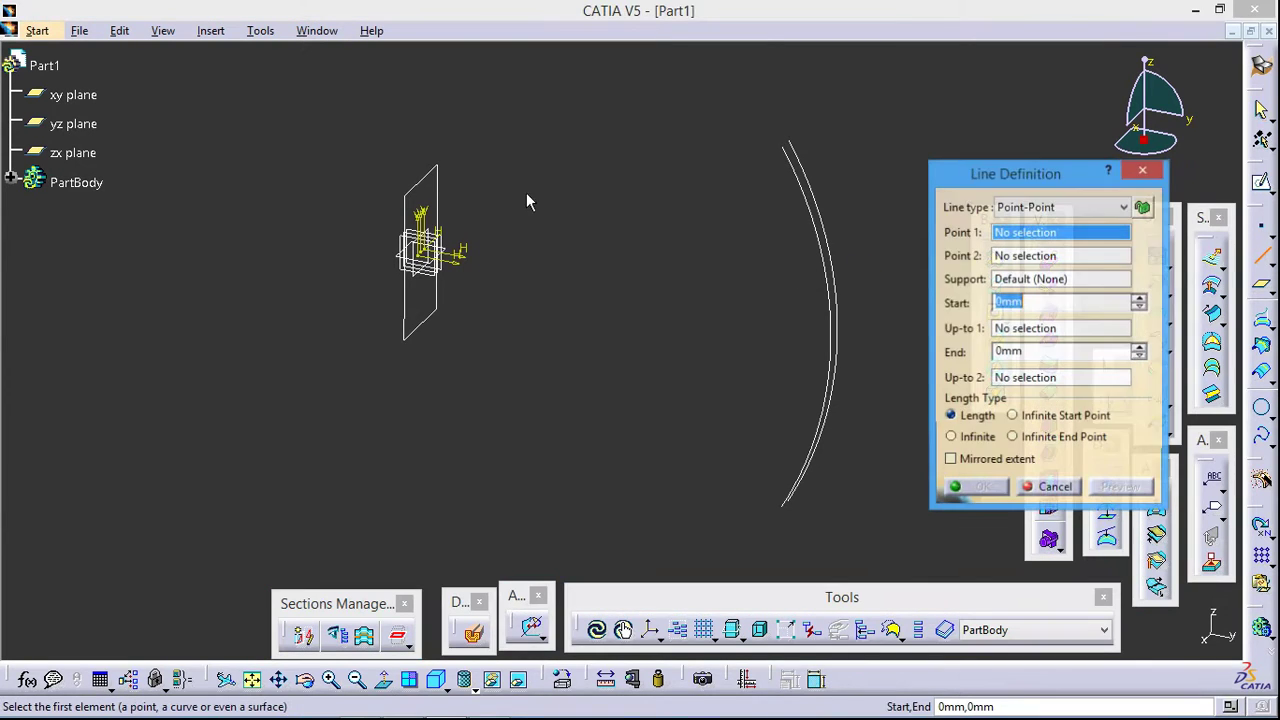
left_click(418, 203)
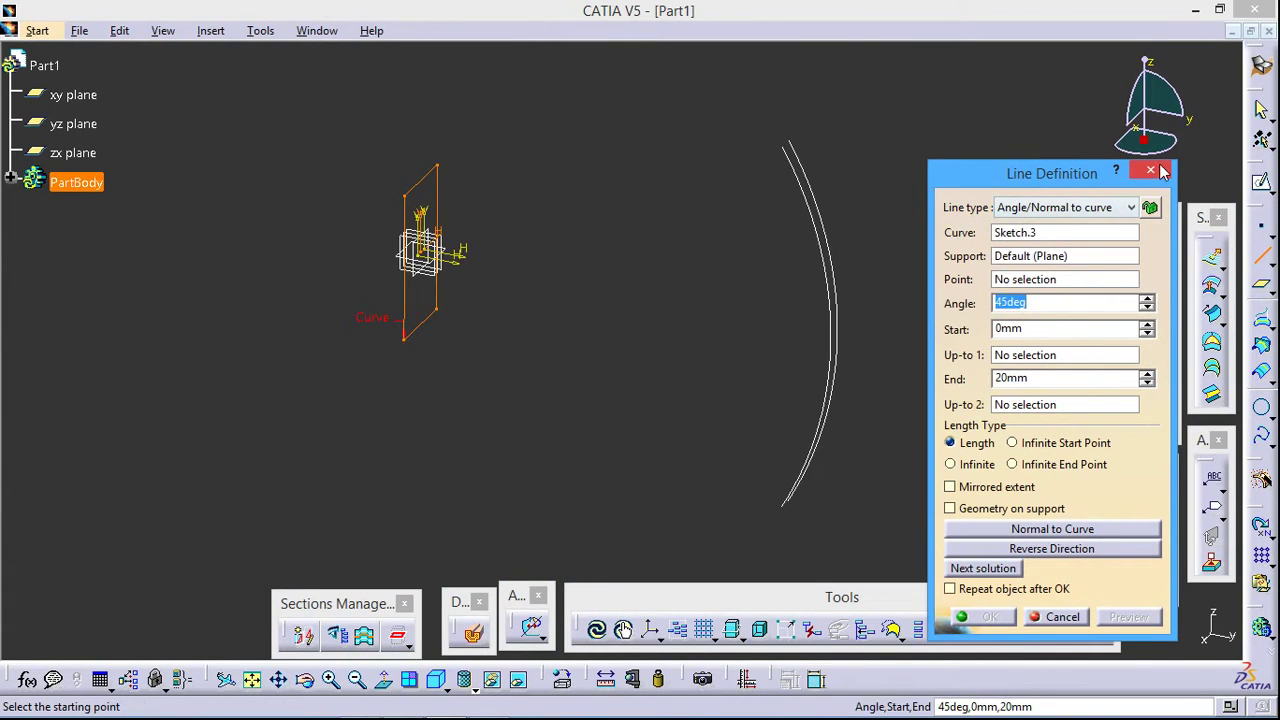
left_click(1160, 172)
Create a point-to-point line from the rectangle's near upper corner to the upper endpoint of the first sketch's arc.
left_click(1261, 256)
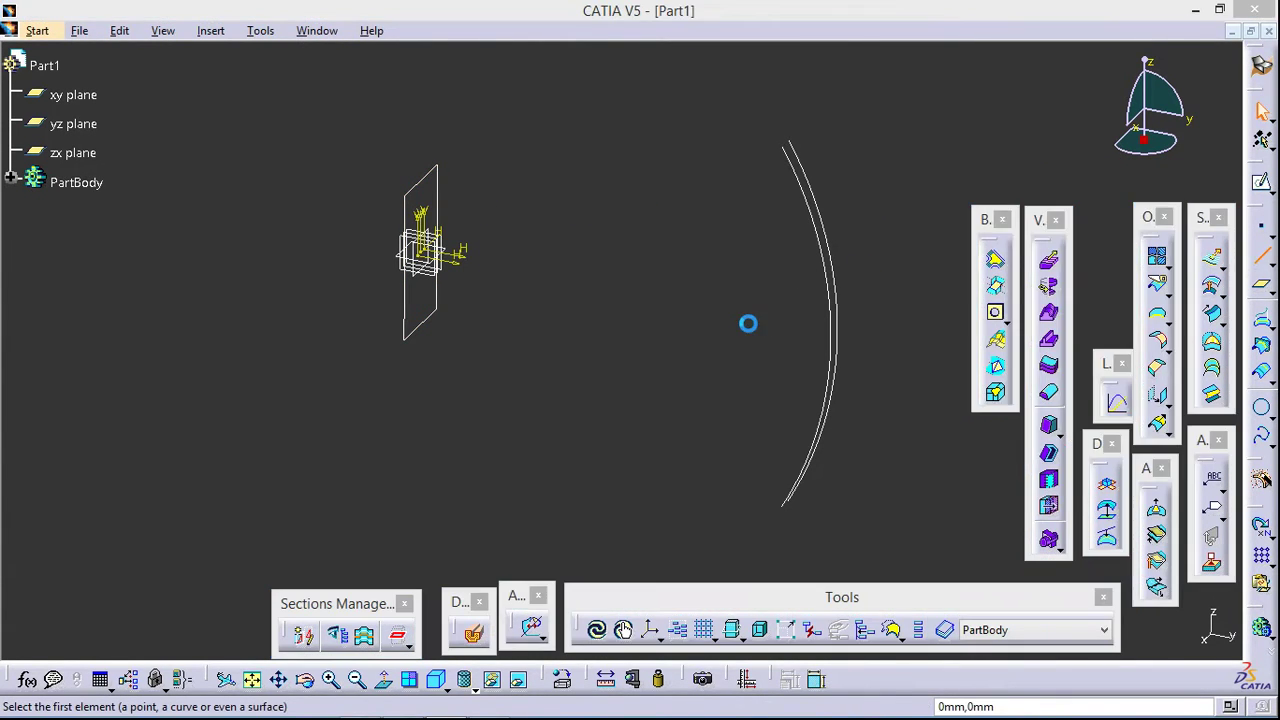
left_click(406, 192)
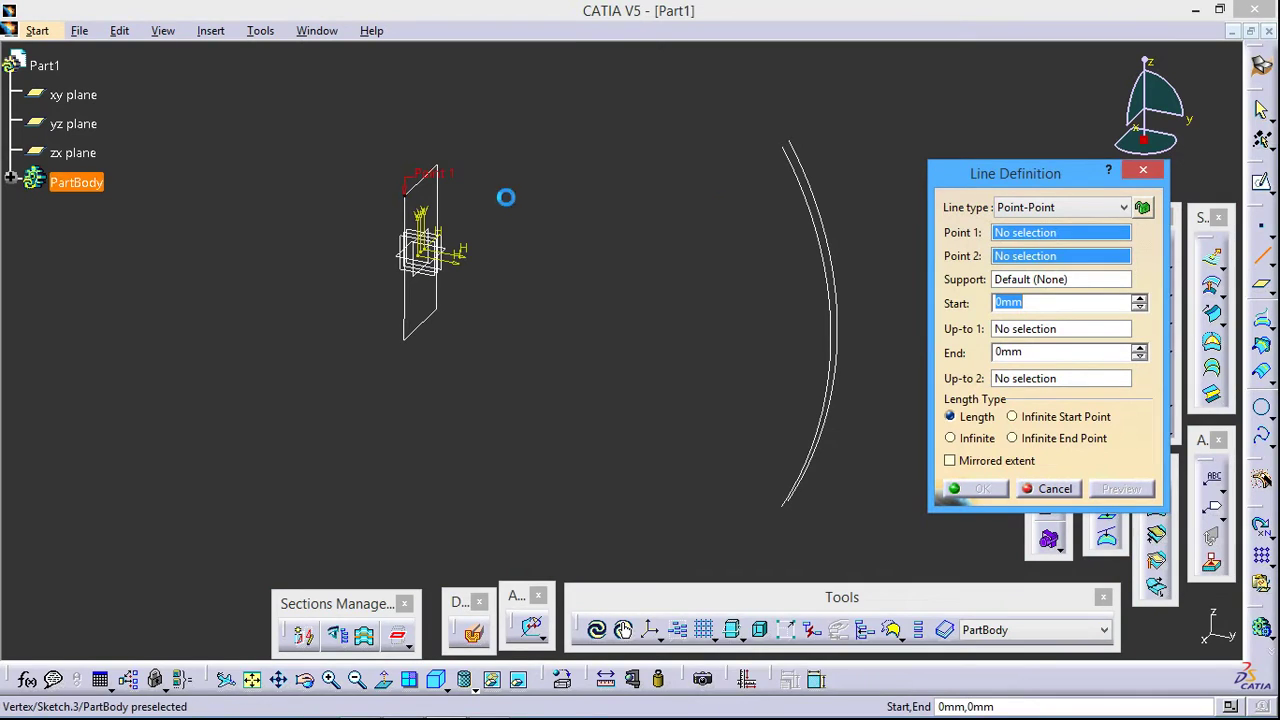
left_click(792, 148)
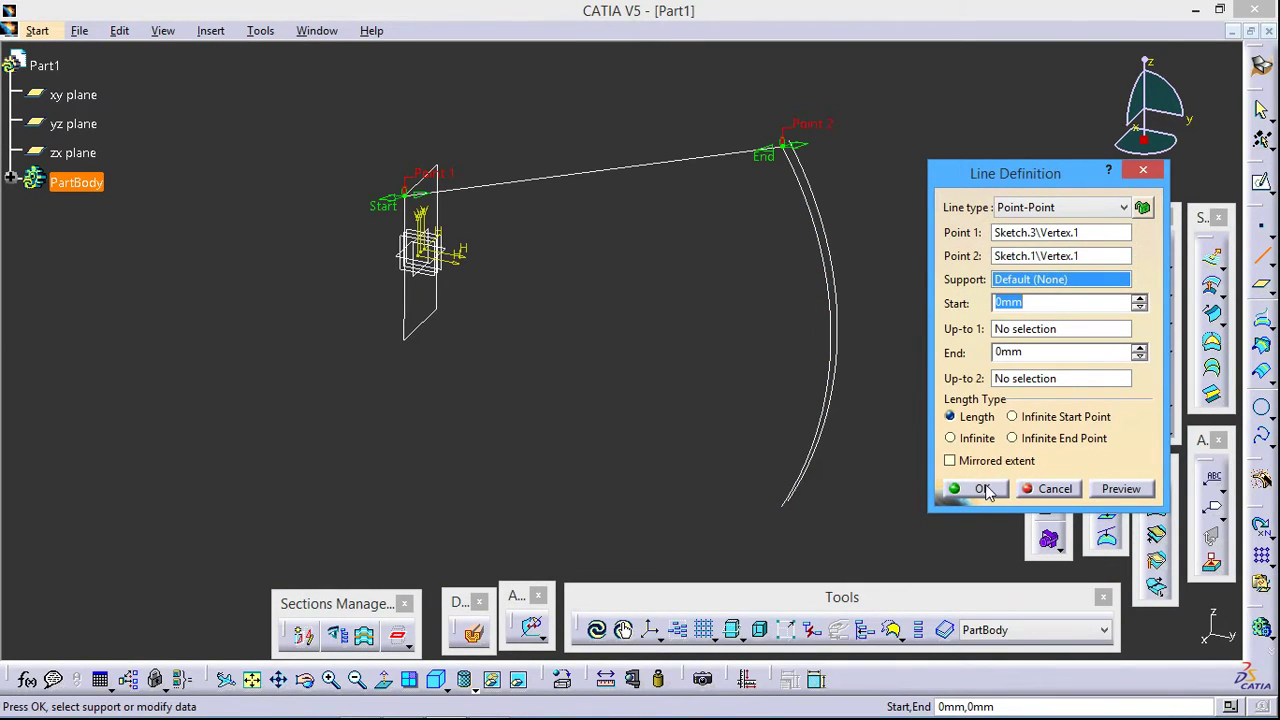
left_click(982, 489)
left_click(1261, 256)
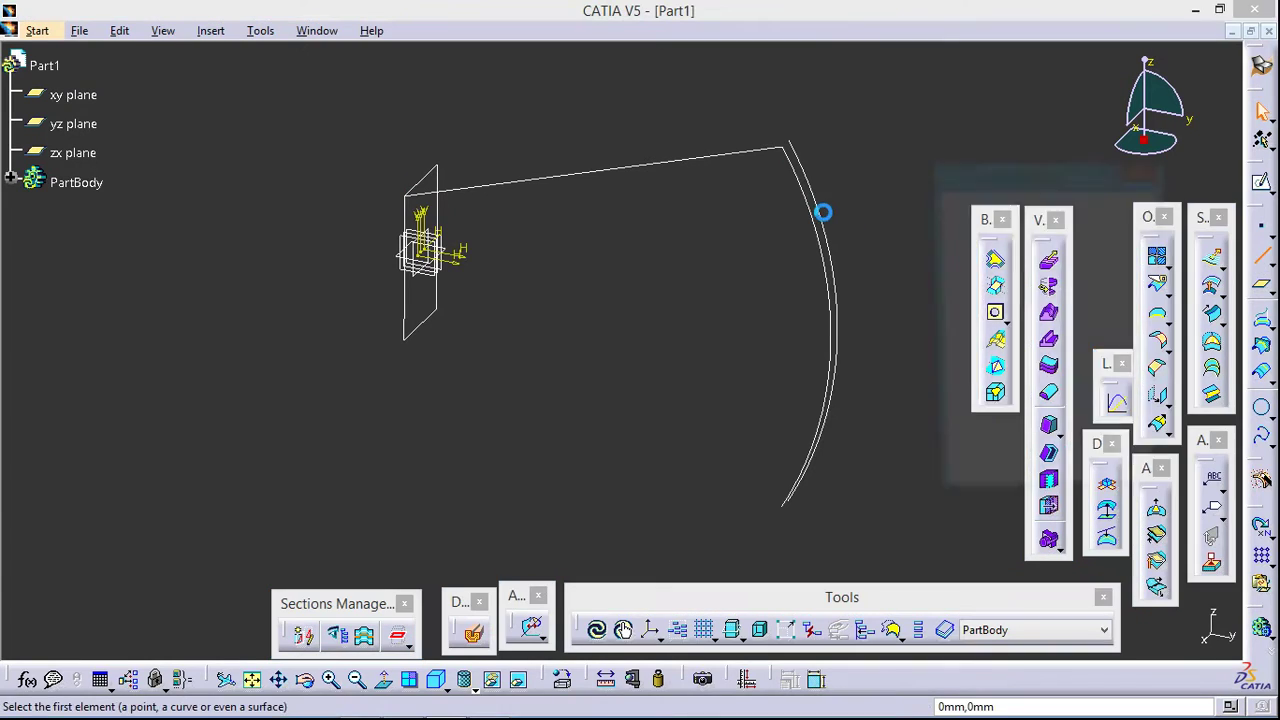
left_click(797, 142)
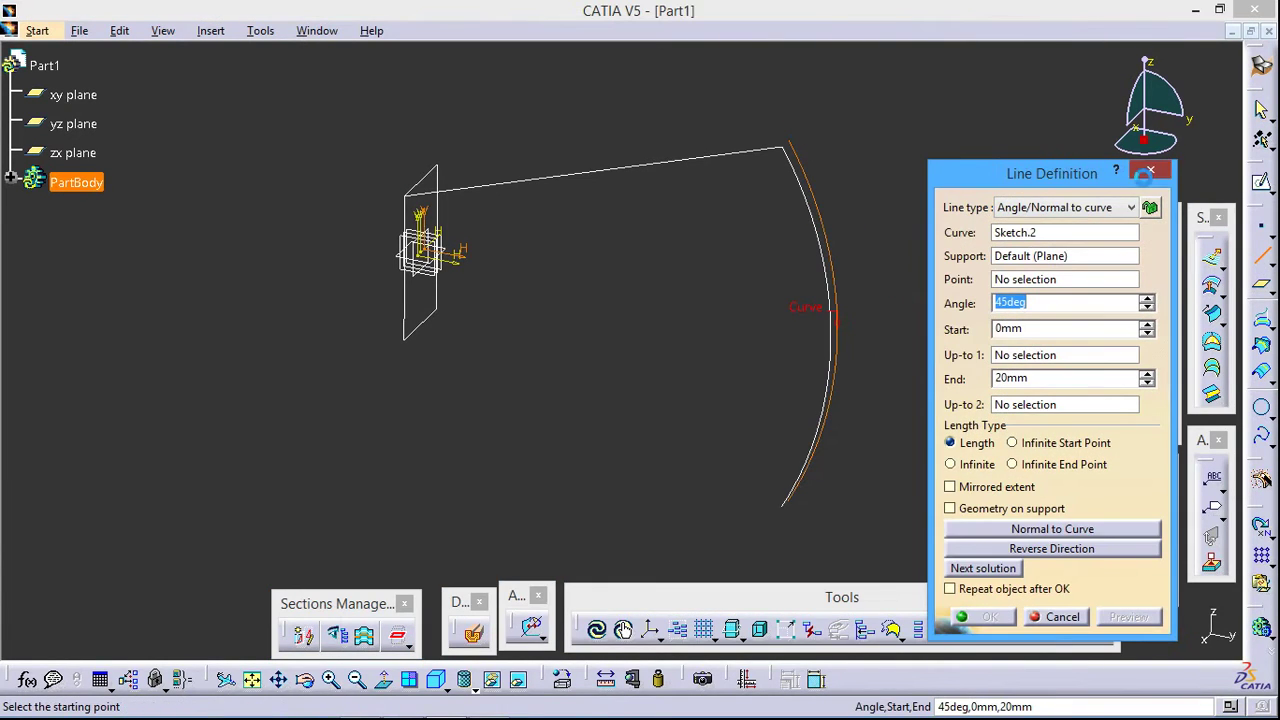
left_click(1149, 171)
Create a point-to-point line from the upper endpoint of the second sketch's arc to the rectangle's far upper corner.
left_click(1261, 256)
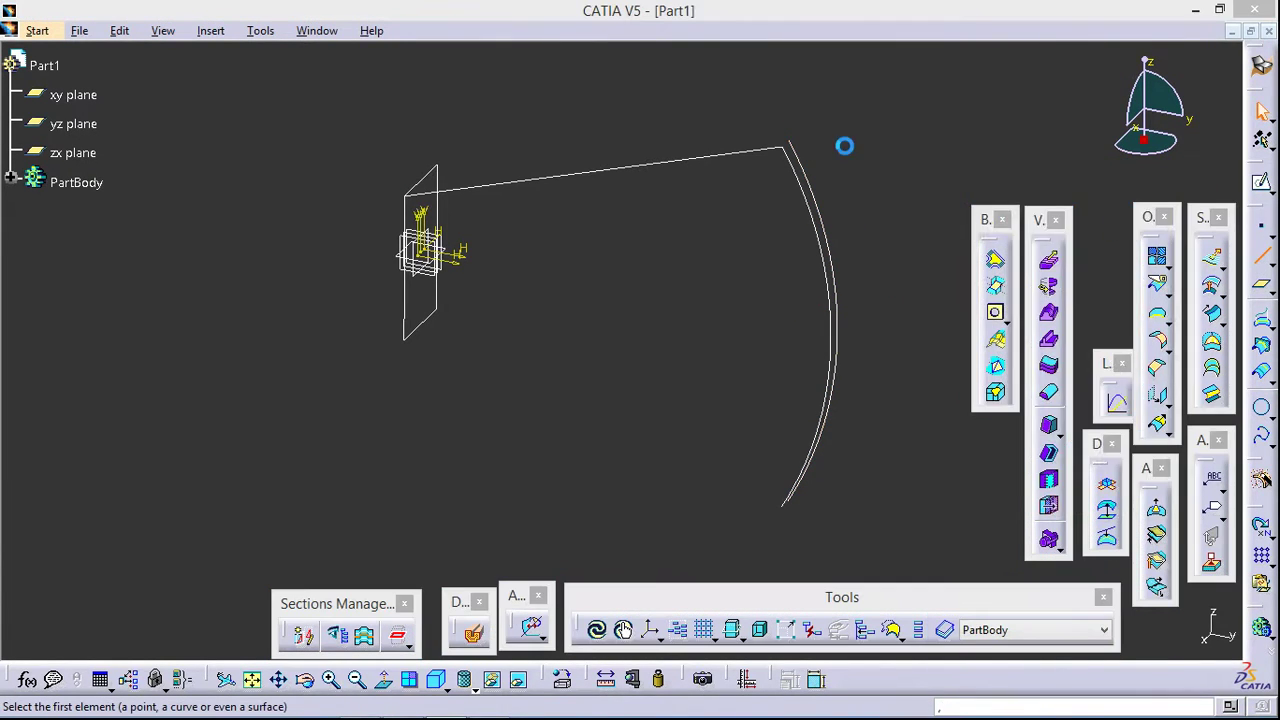
left_click(789, 145)
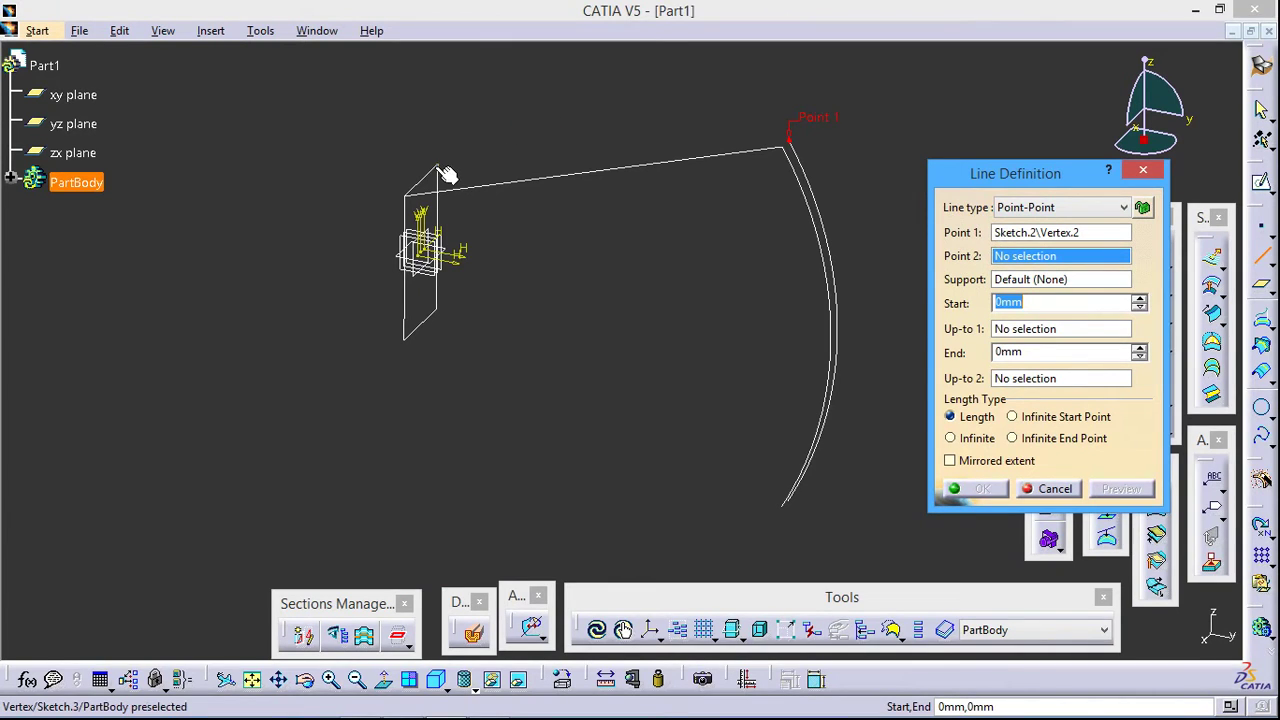
left_click(444, 166)
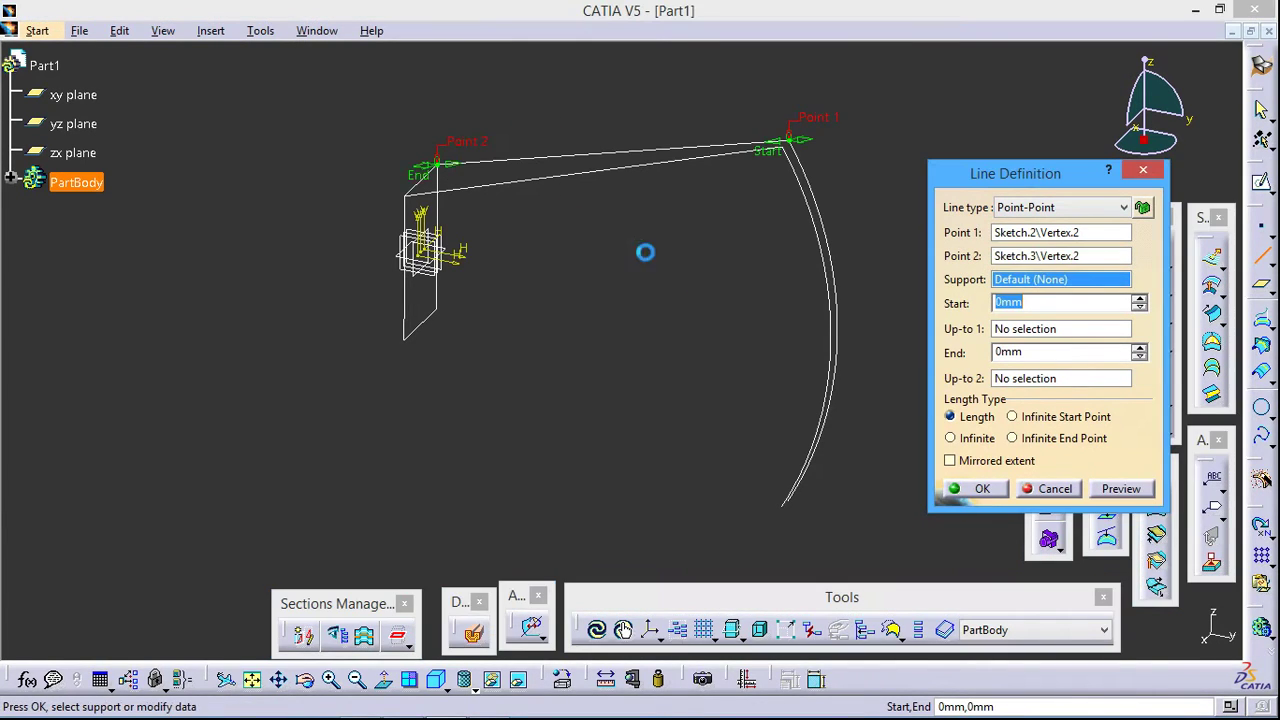
left_click(962, 488)
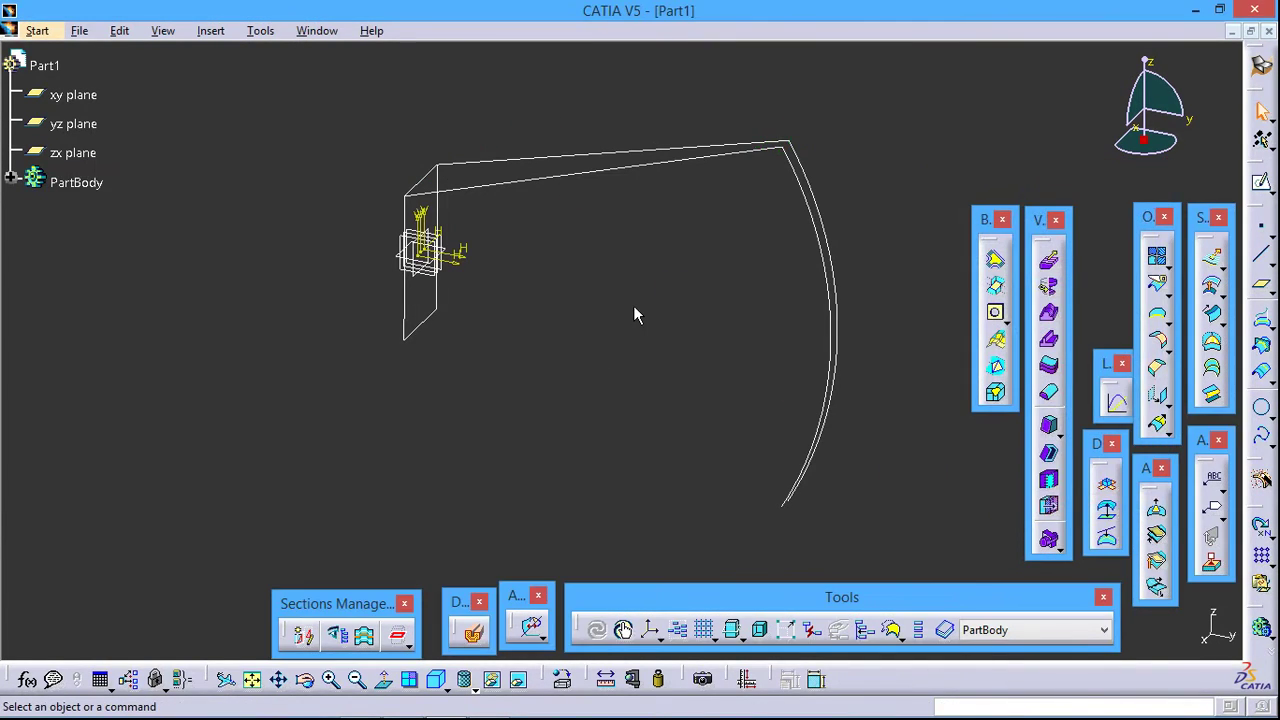
Create a plane through two lines, using the far connecting line and the rectangle's far vertical edge.
left_click(1262, 290)
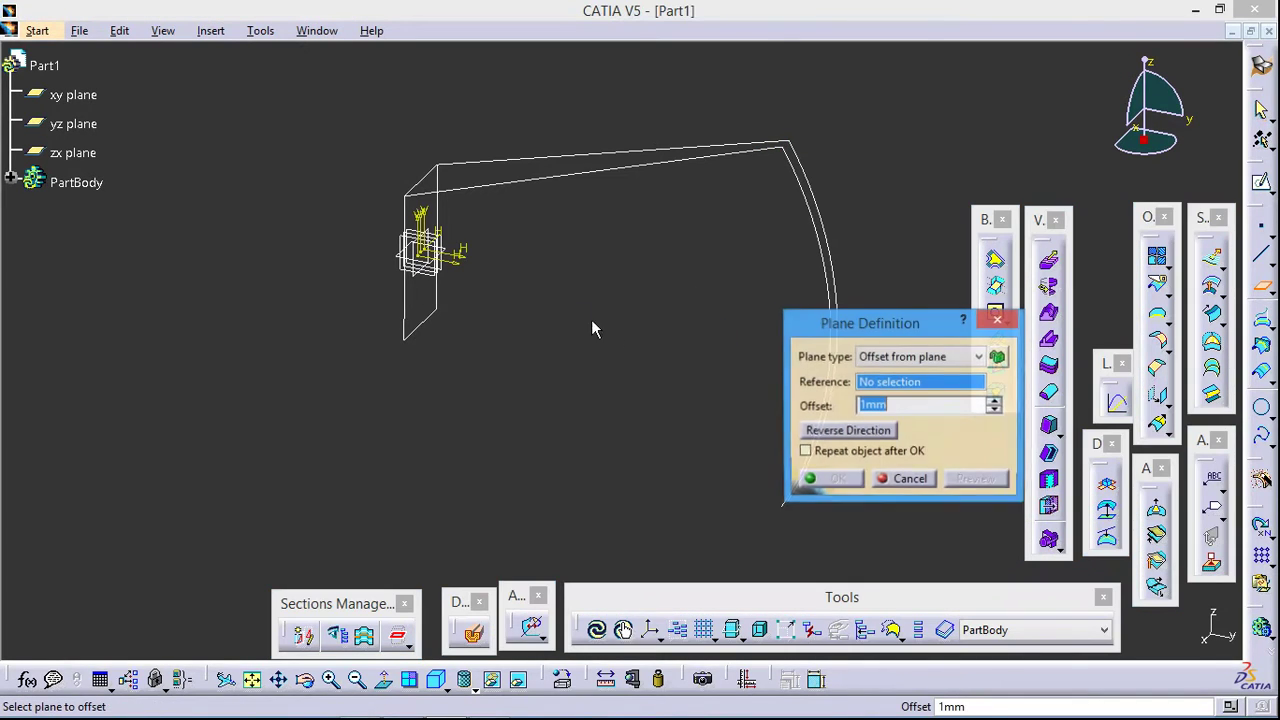
left_click(556, 155)
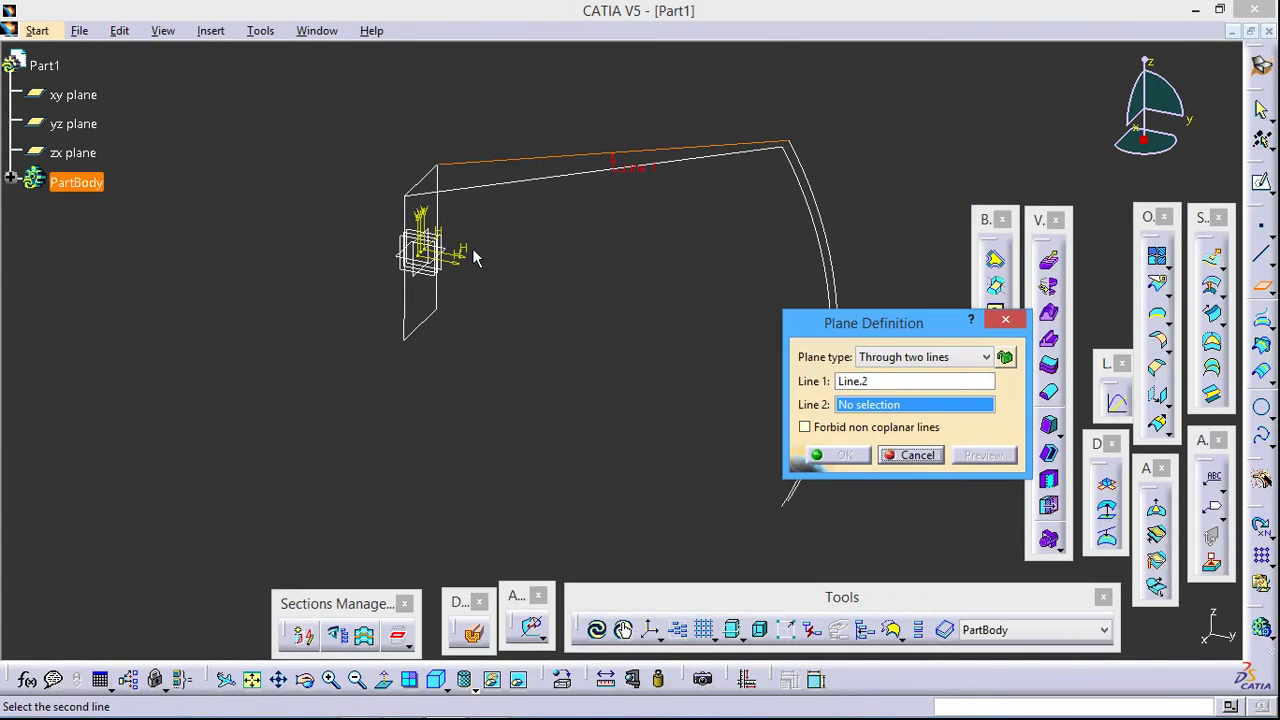
left_click(440, 215)
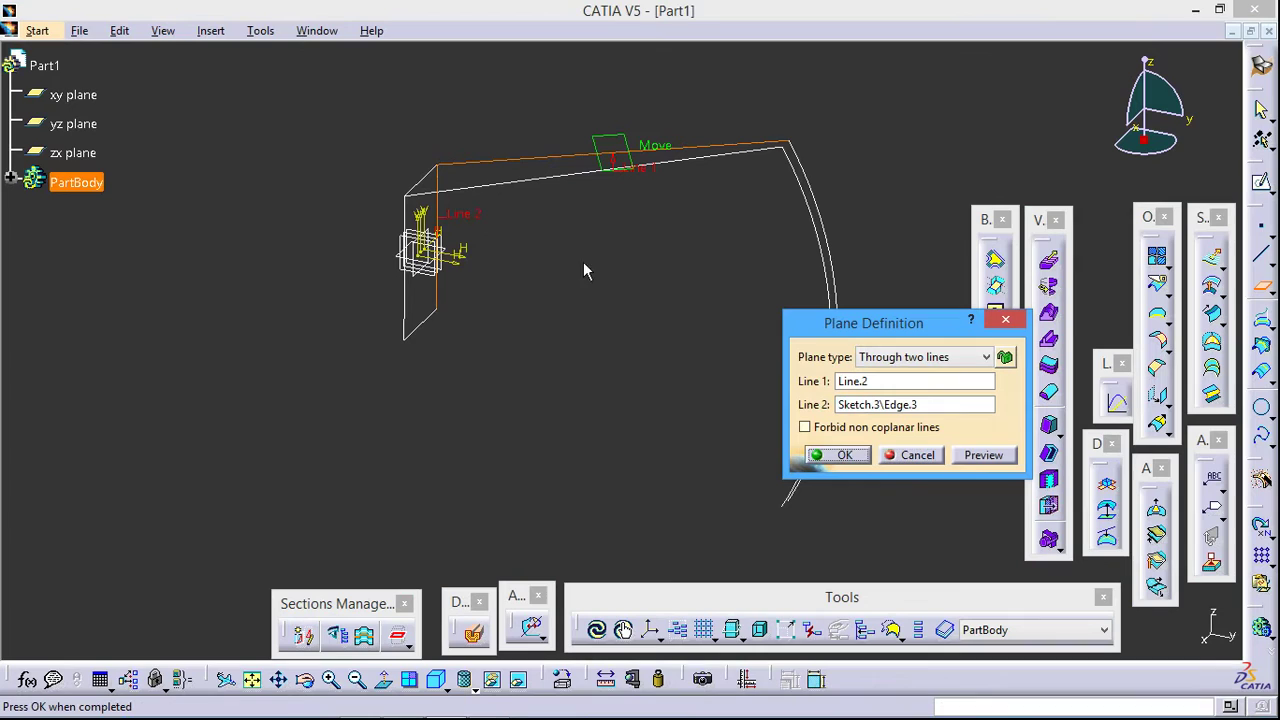
left_click(848, 454)
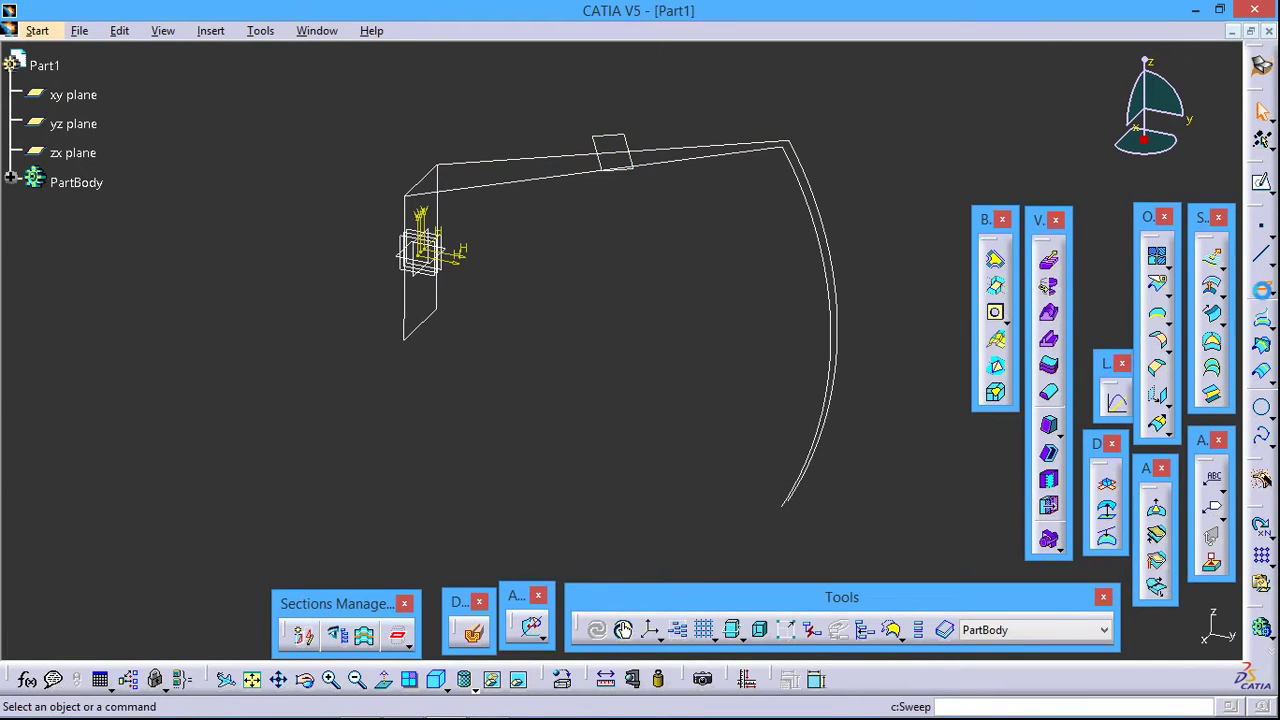
Create another plane through two lines, using the near connecting line and the rectangle's near vertical edge.
left_click(1262, 290)
left_click(532, 192)
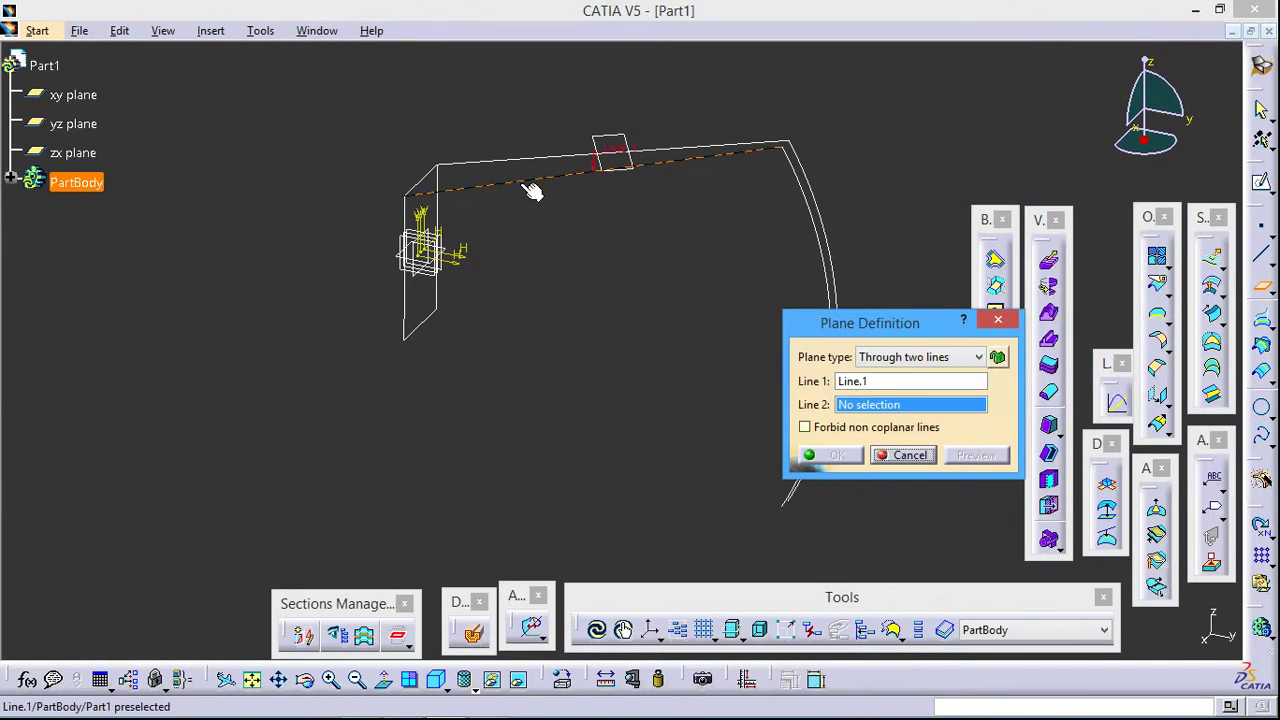
left_click(418, 318)
left_click(840, 455)
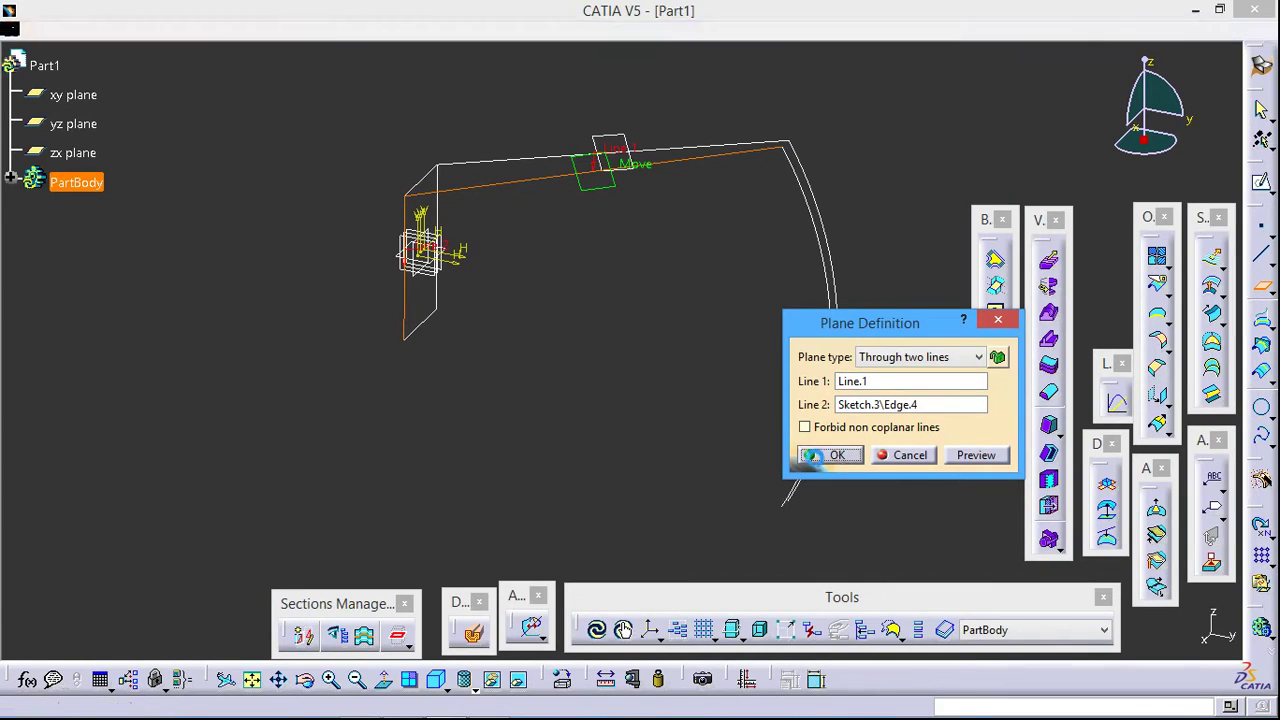
Sketch a three-point arc with a radius of about 37.6 mm below the near connecting line, on the near plane through two lines.
left_click(624, 191)
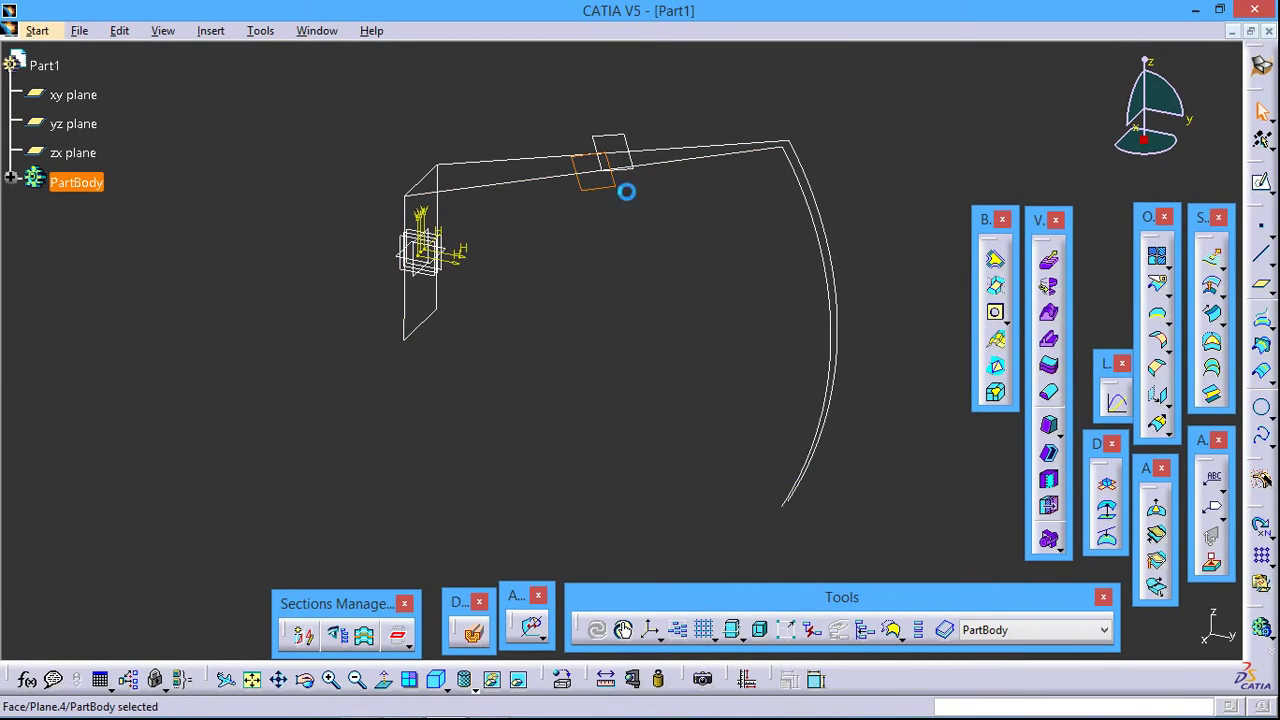
left_click(1266, 188)
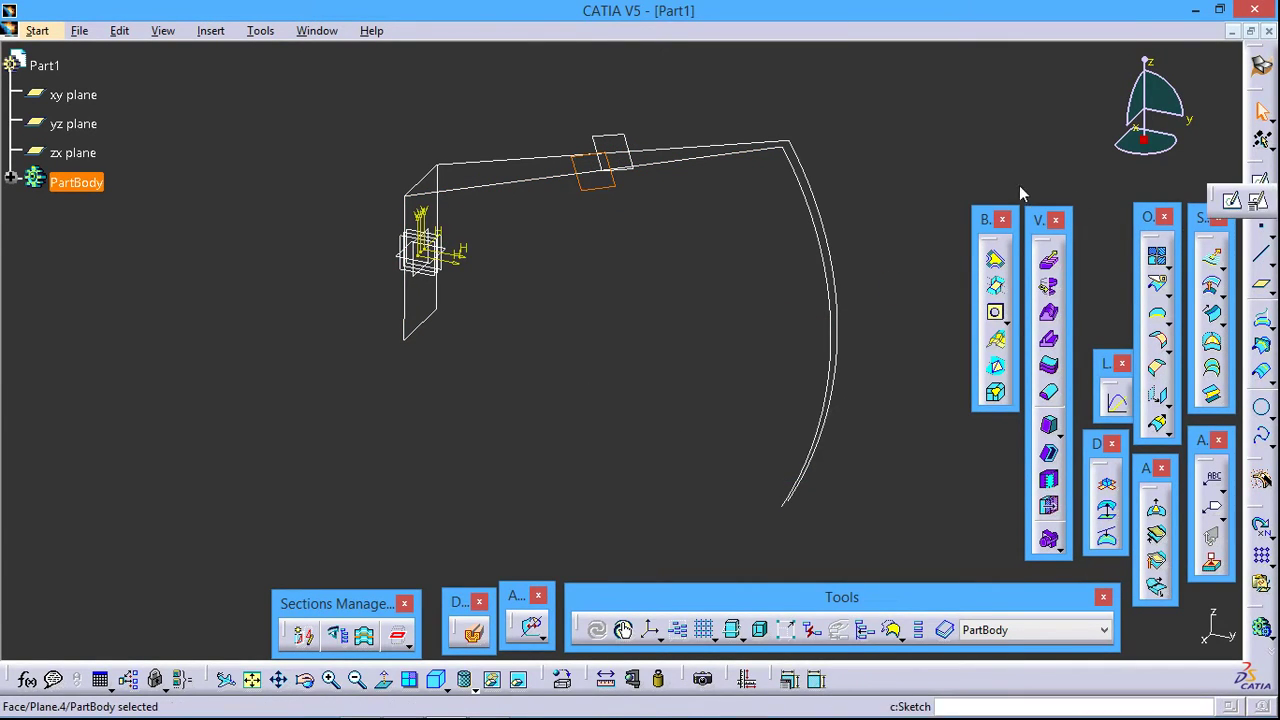
left_click(1262, 183)
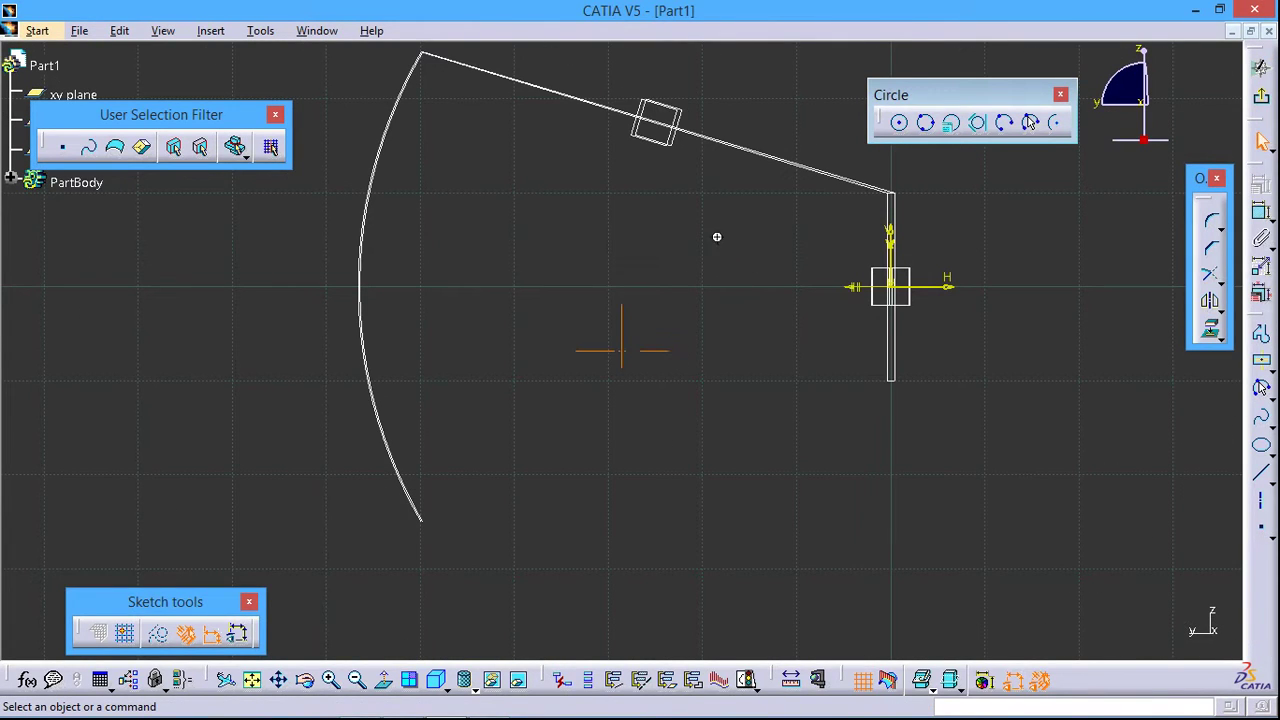
mouse_move(716, 237)
middle_mouse_down()
mouse_move(614, 309)
mouse_move(610, 332)
middle_mouse_up()
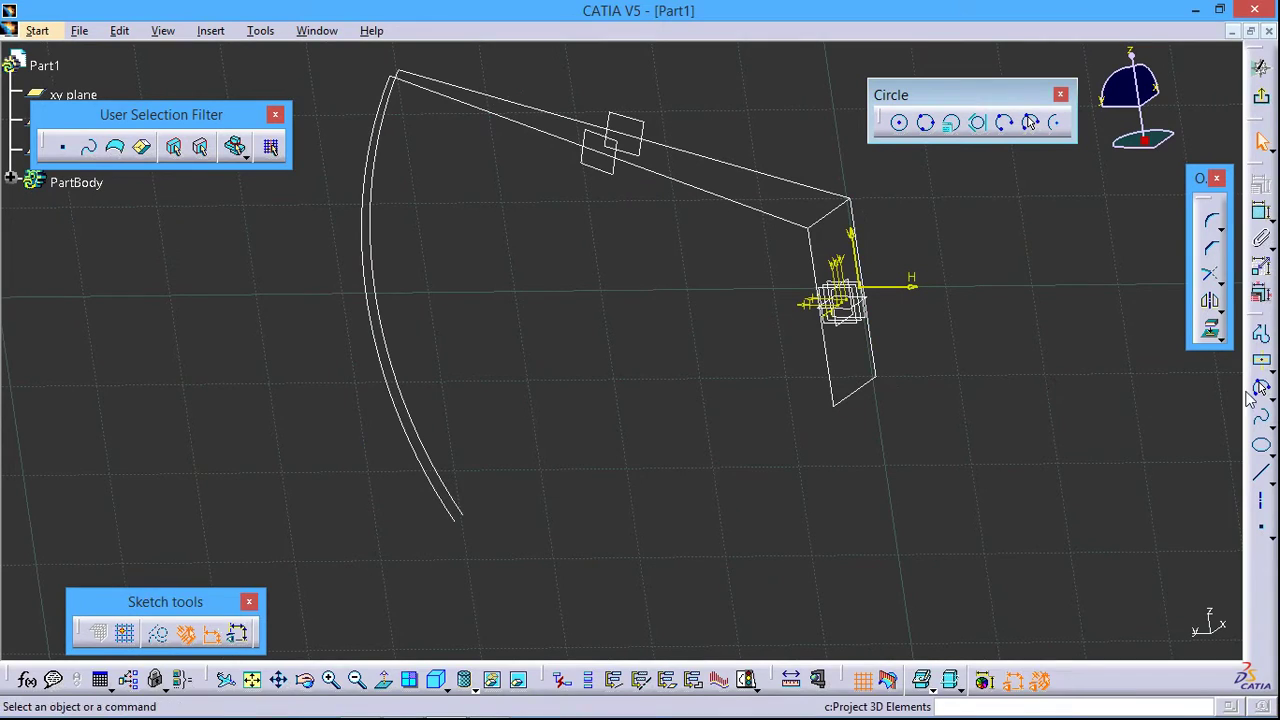
left_click(1259, 390)
left_click(408, 104)
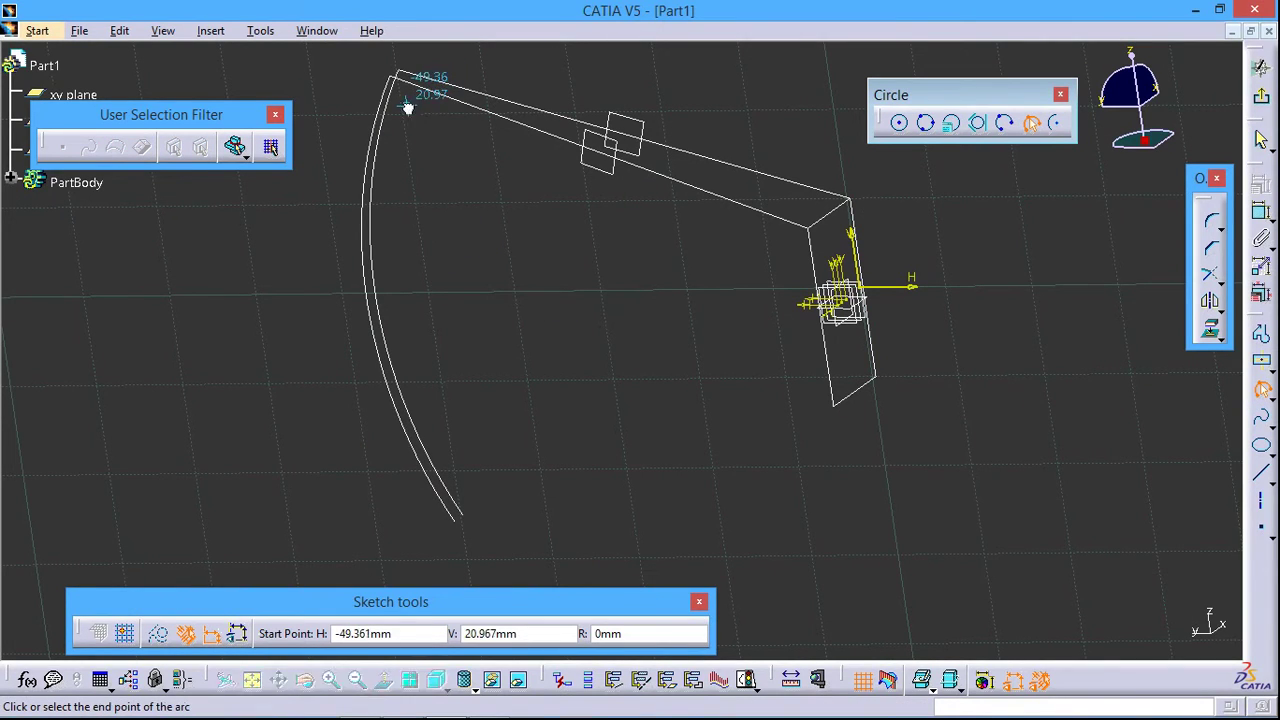
left_click(794, 244)
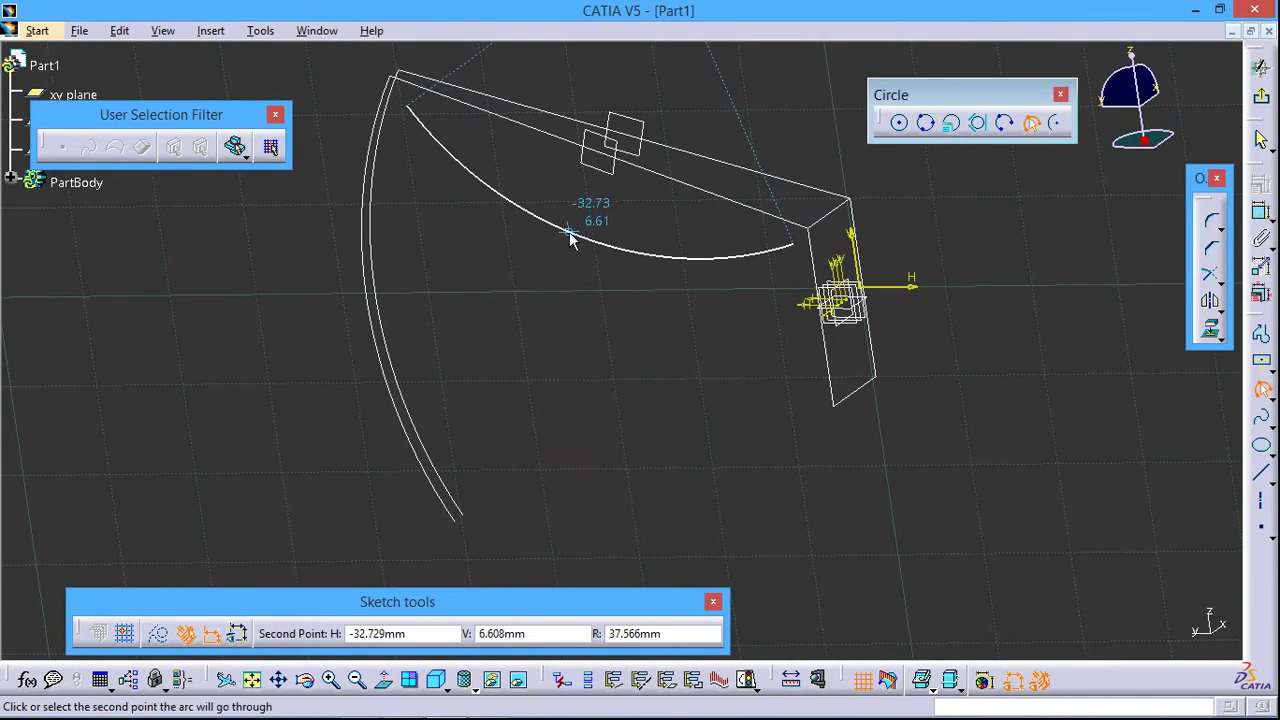
left_click(672, 257)
mouse_move(933, 213)
middle_mouse_down()
mouse_move(737, 306)
mouse_move(903, 234)
mouse_move(921, 208)
mouse_move(915, 229)
mouse_move(870, 247)
middle_mouse_up()
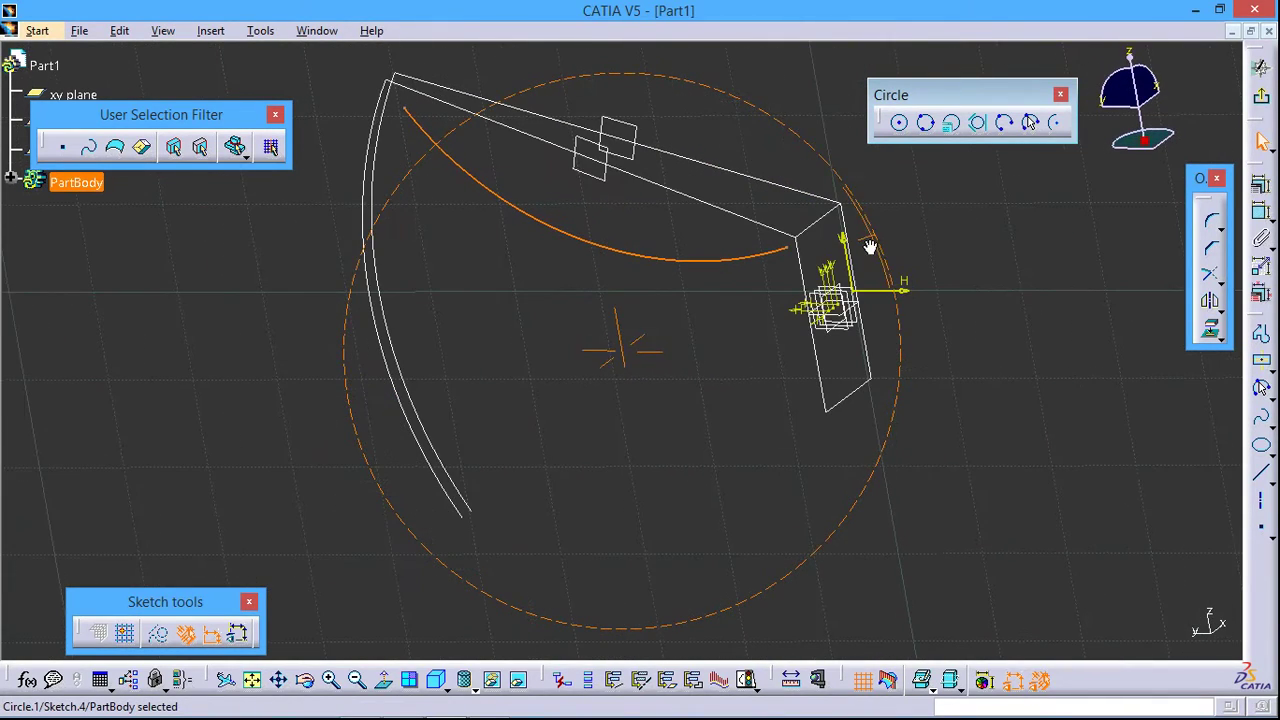
Make the arc's outer endpoint coincident with the upper endpoint of the first sketch's arc.
left_click(438, 114)
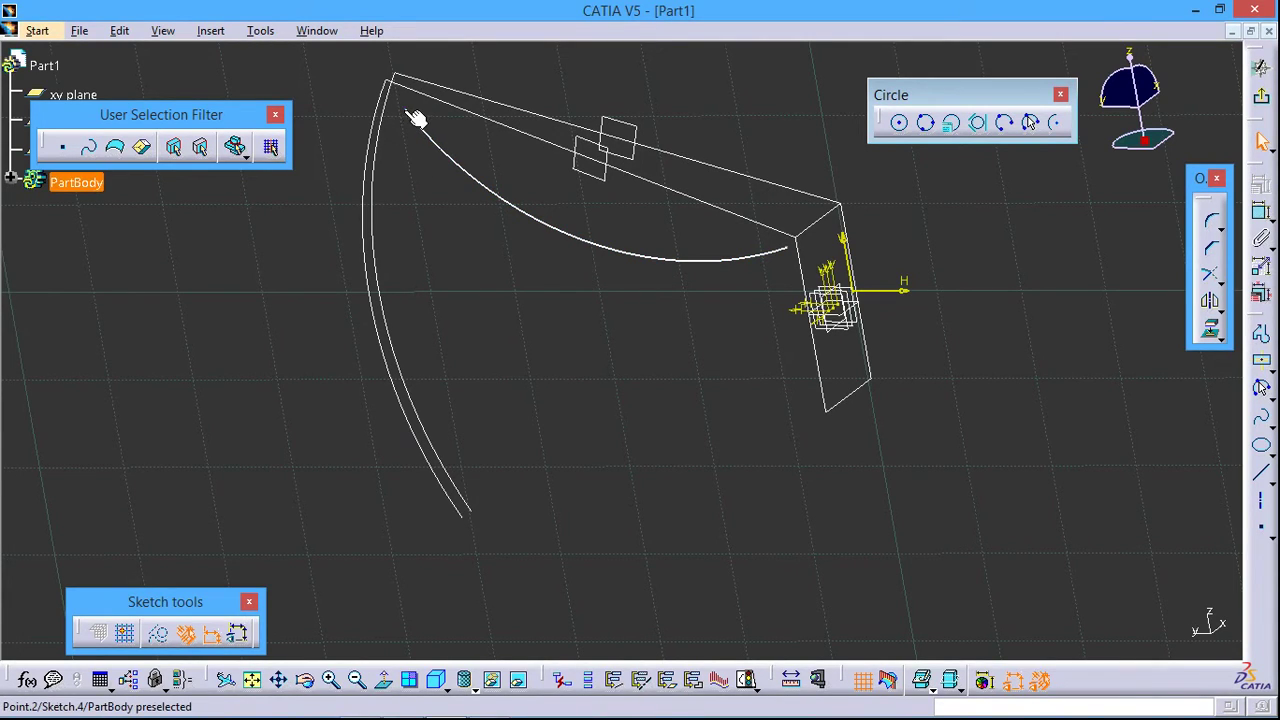
left_click(1261, 212)
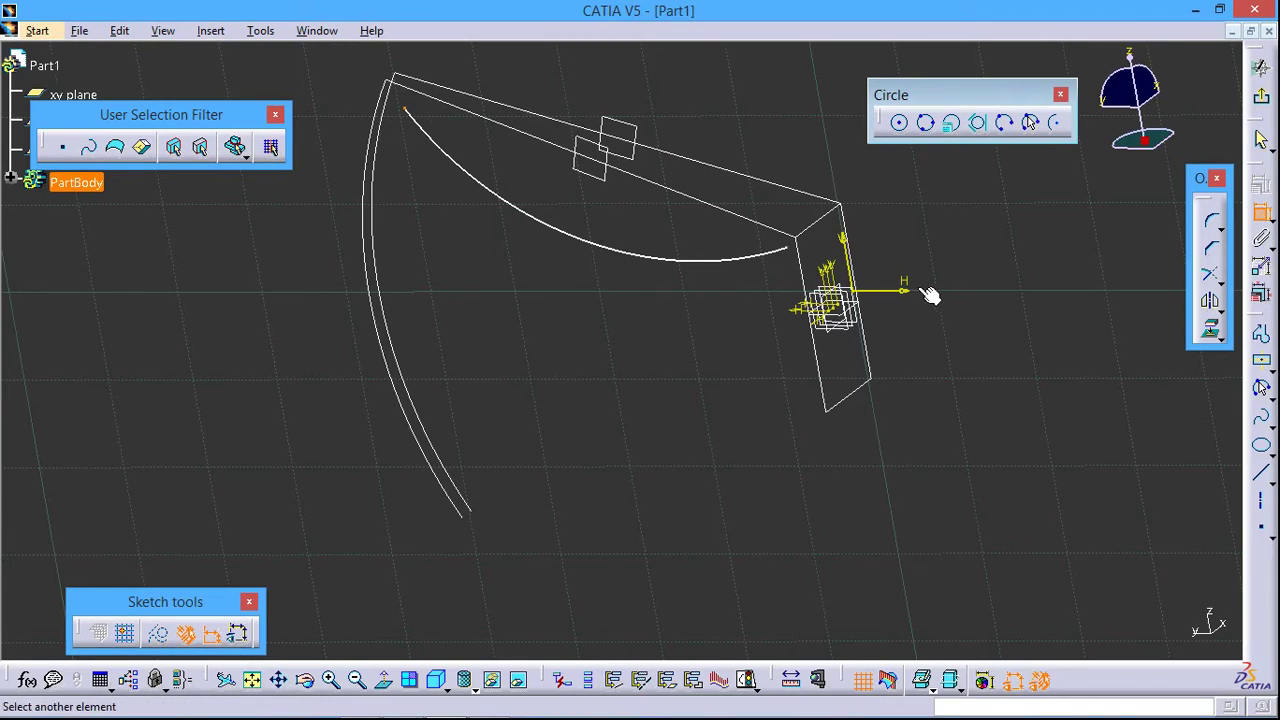
left_click(399, 82)
left_click(394, 74)
right_click(553, 88)
left_click(620, 214)
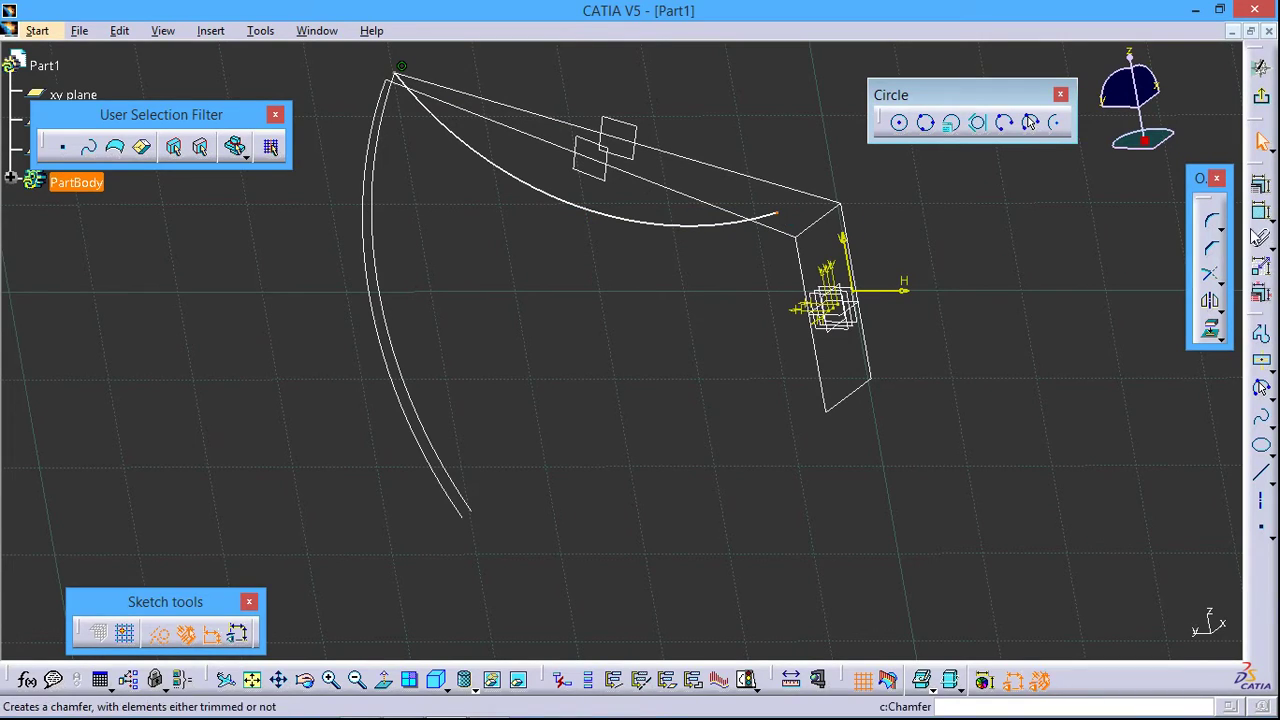
Make the arc's other endpoint coincident with the rectangle's near upper corner.
left_click(1261, 212)
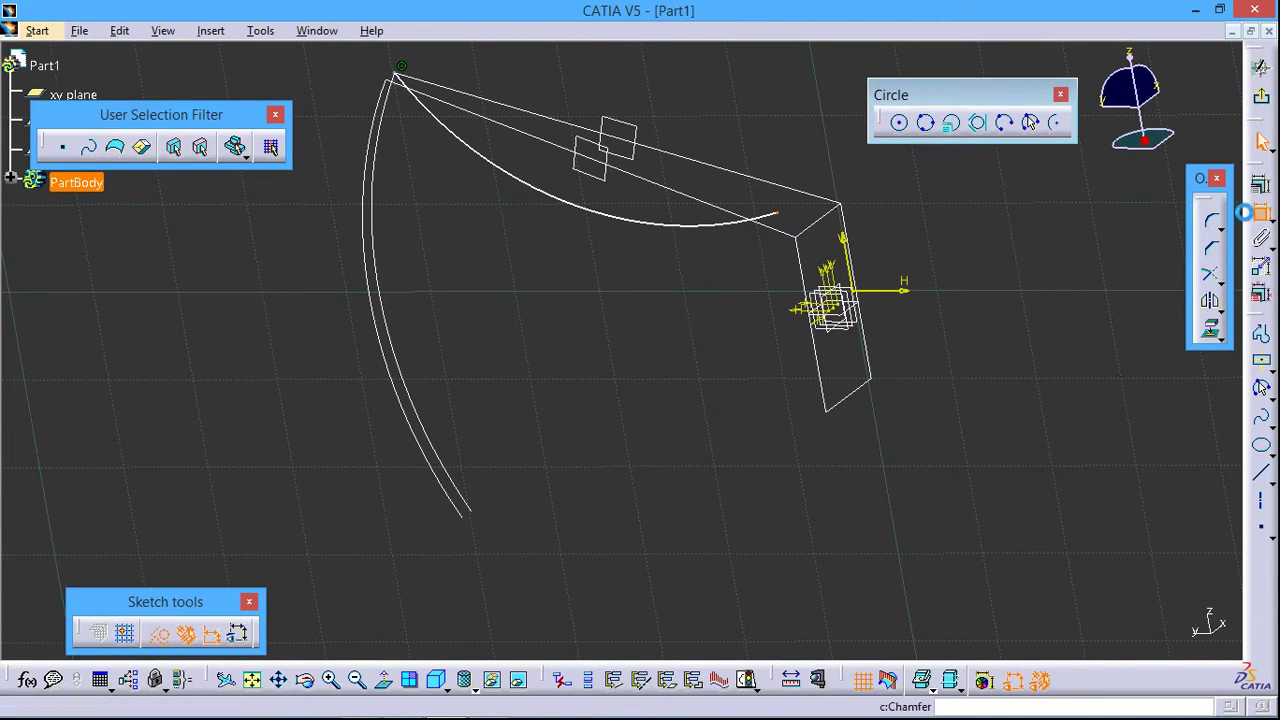
left_click(845, 204)
right_click(991, 205)
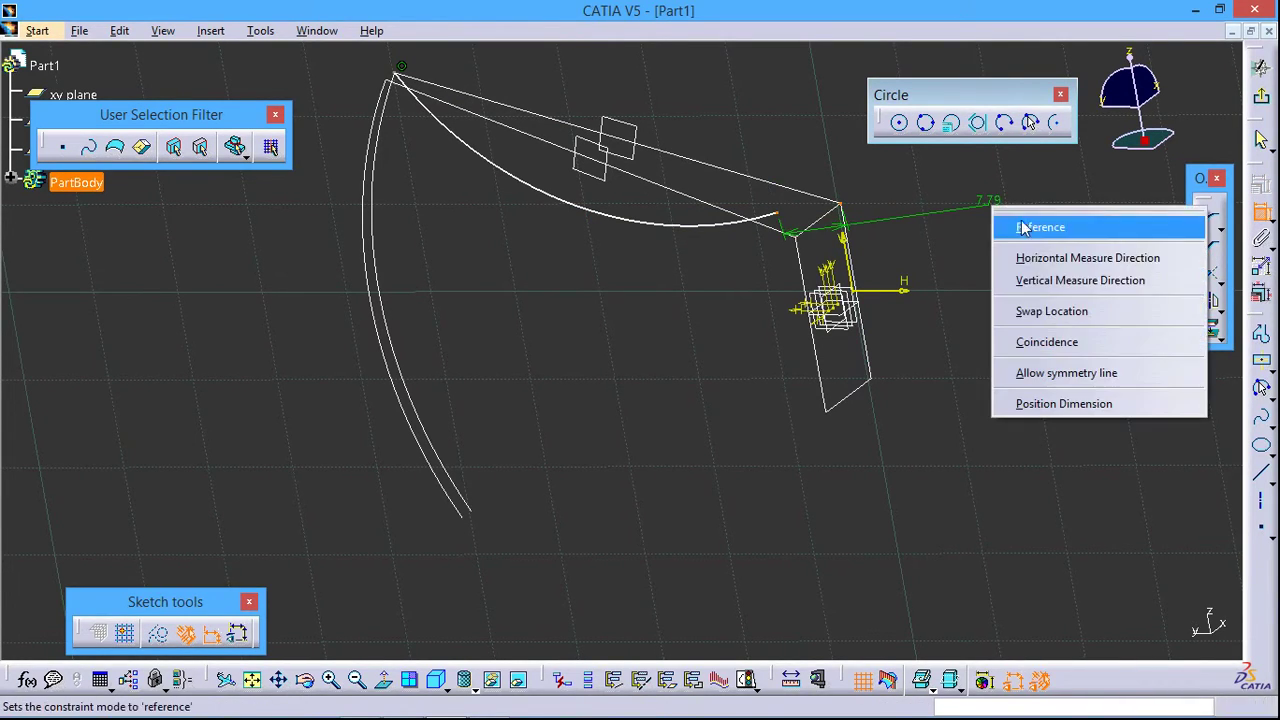
left_click(1042, 342)
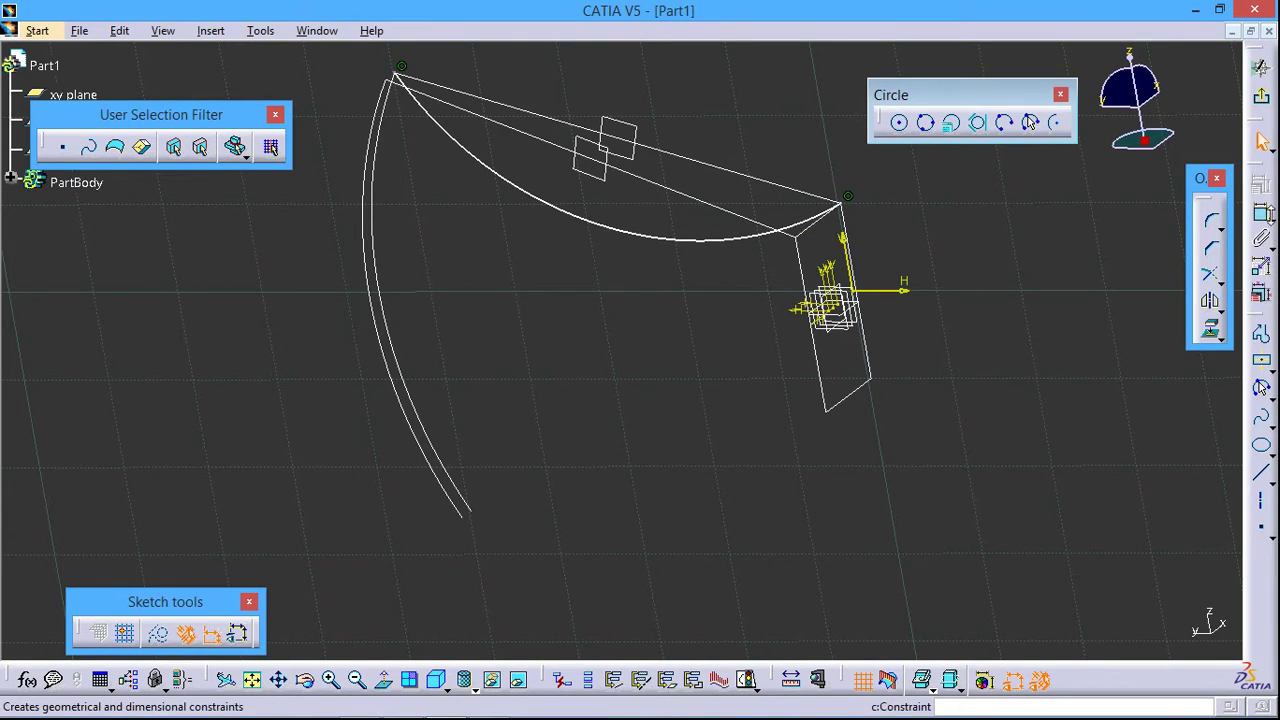
Dimension the upper connecting arc's radius and set it to 50 mm.
left_click(1262, 214)
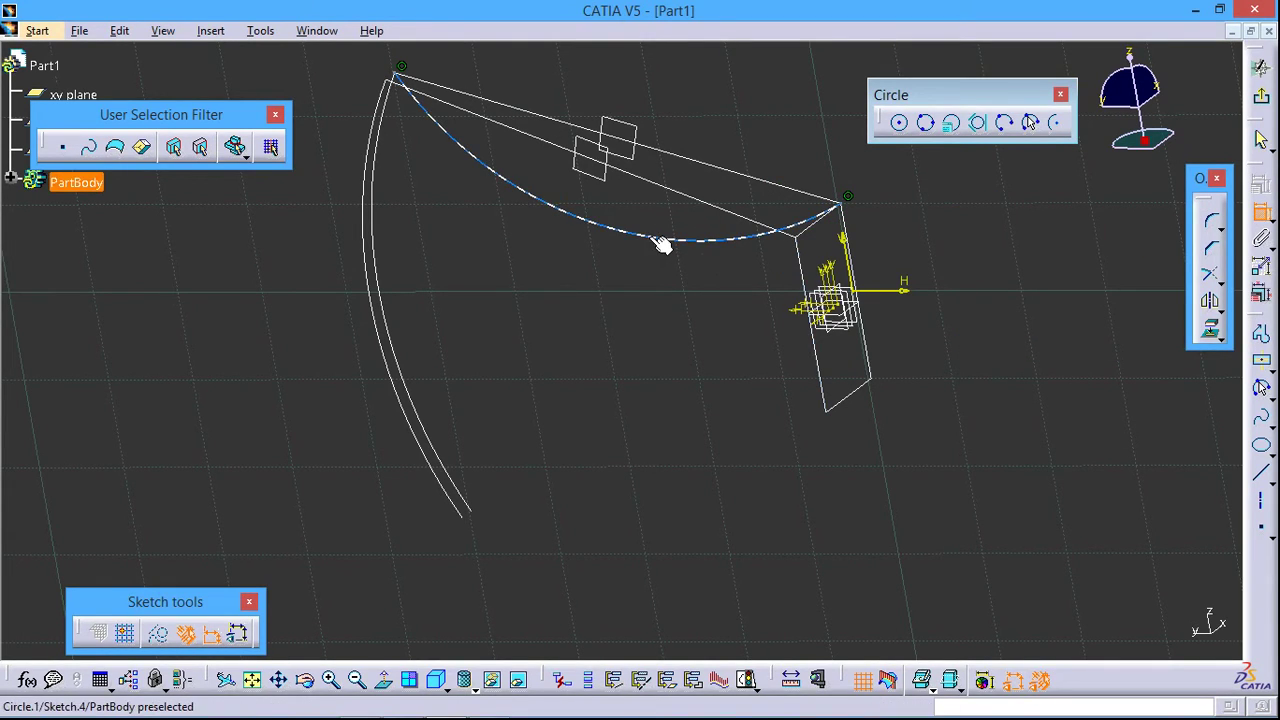
left_click(662, 240)
left_click(690, 104)
double_click(684, 100)
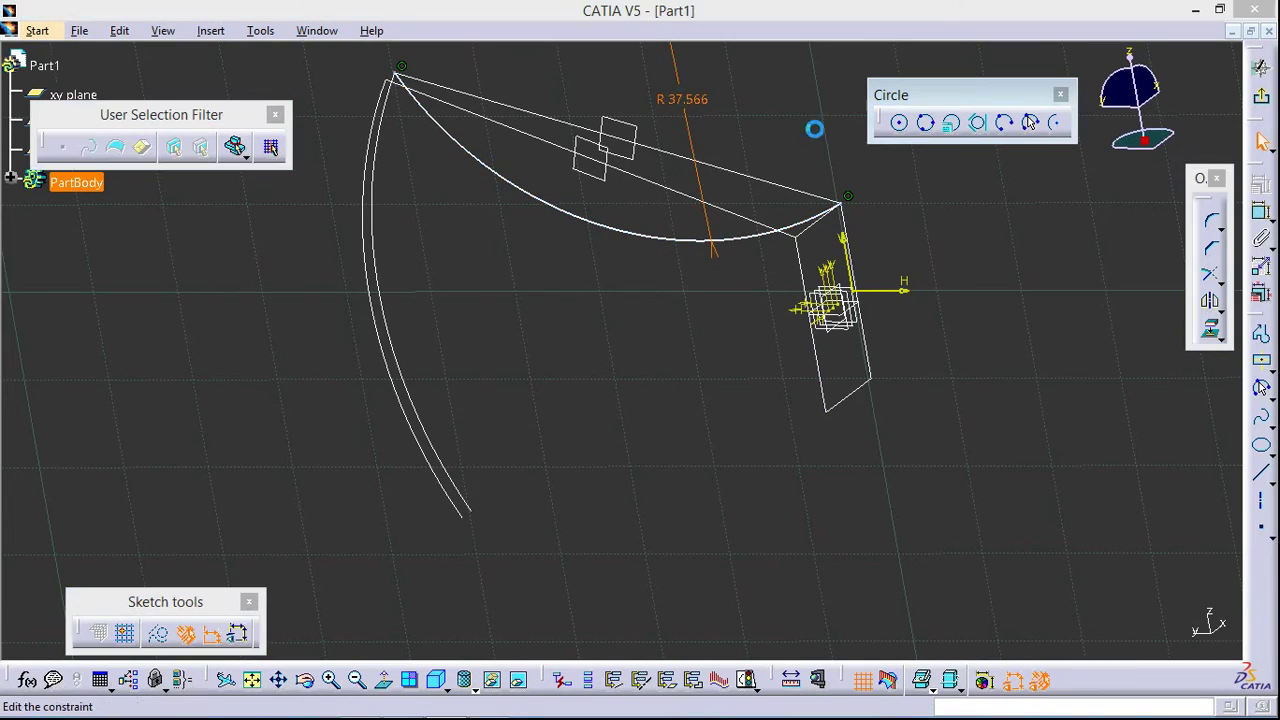
type("50")
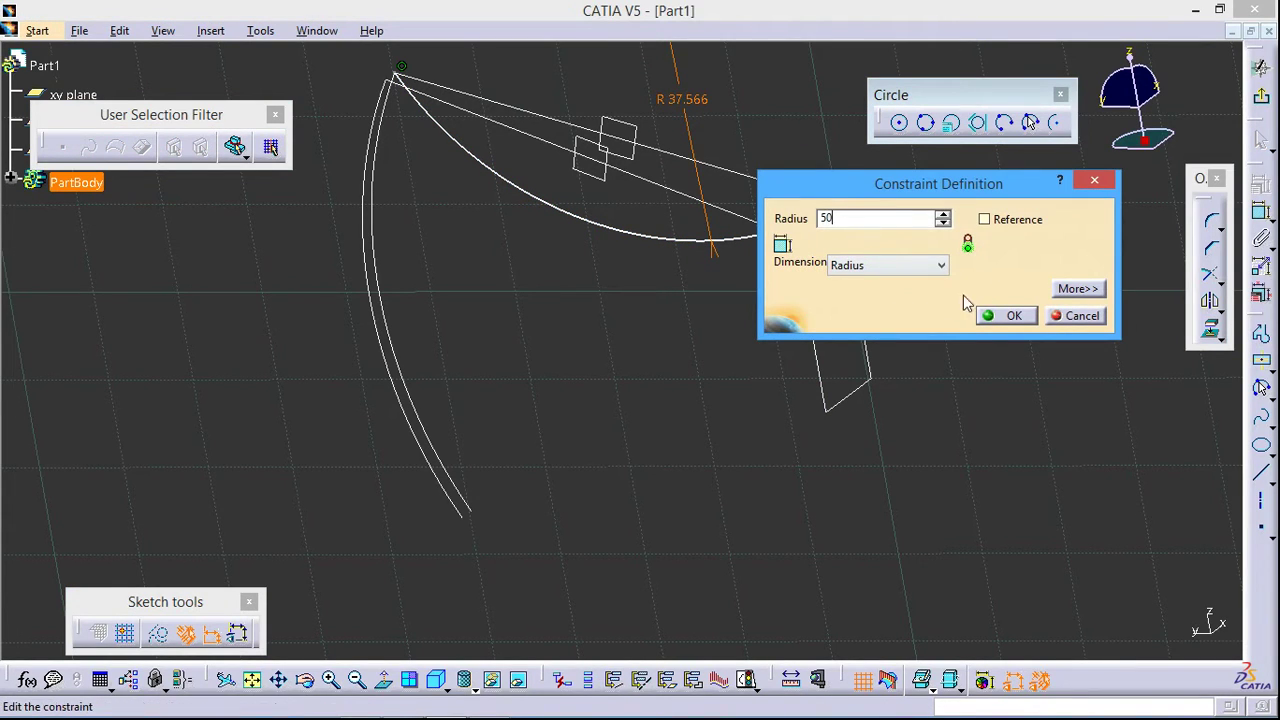
left_click(1005, 315)
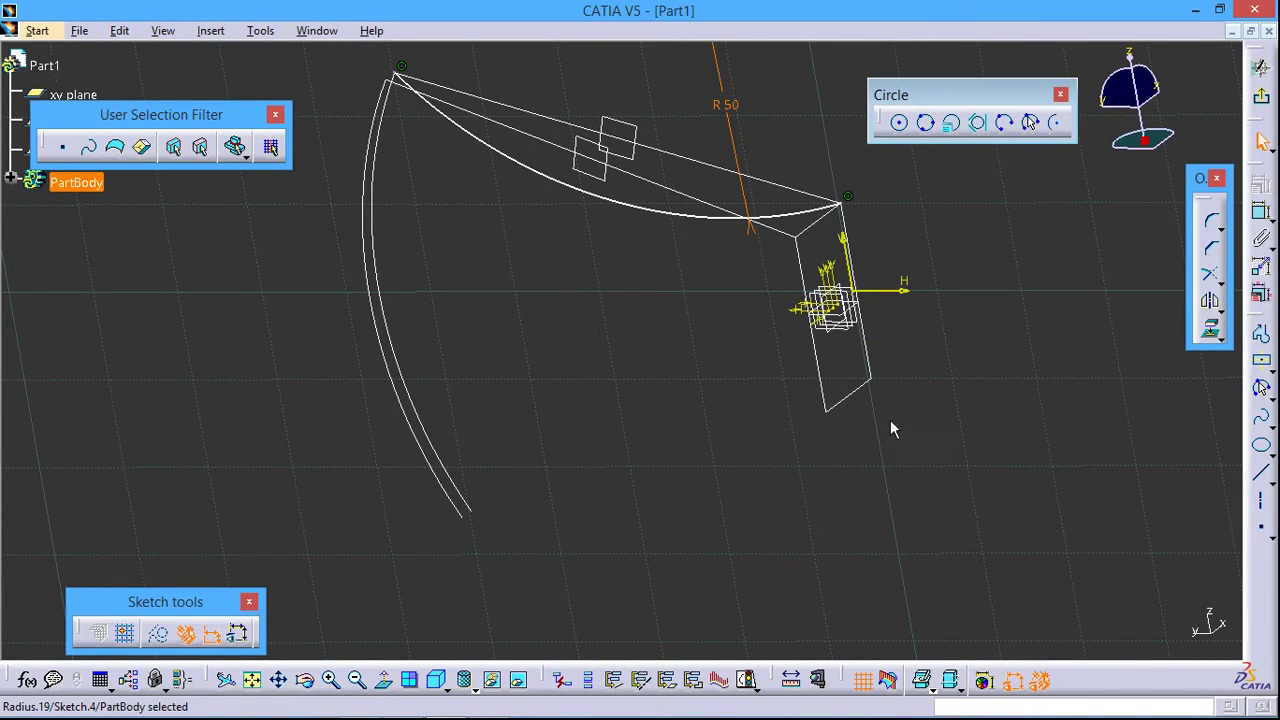
Draw an upward-bulging three-point arc from near the rectangle's lower edge to near the lower endpoint of the first sketch's arc.
left_click(1261, 389)
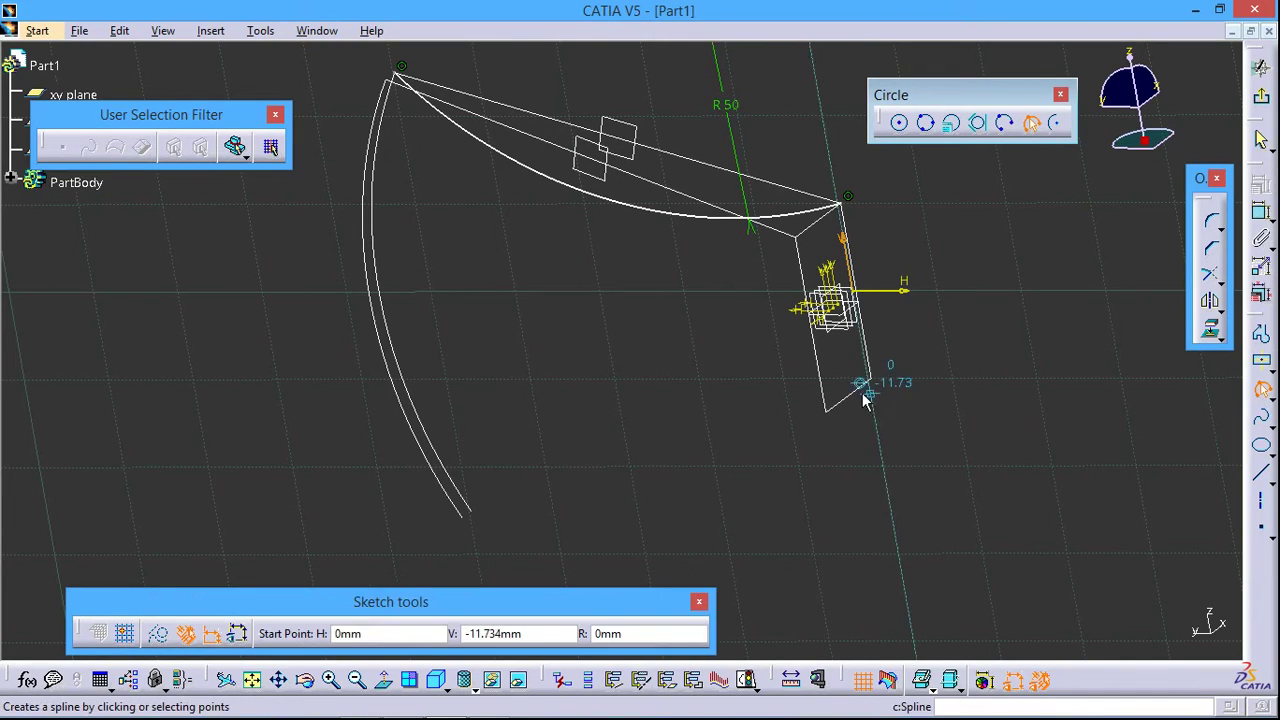
left_click(836, 375)
left_click(463, 513)
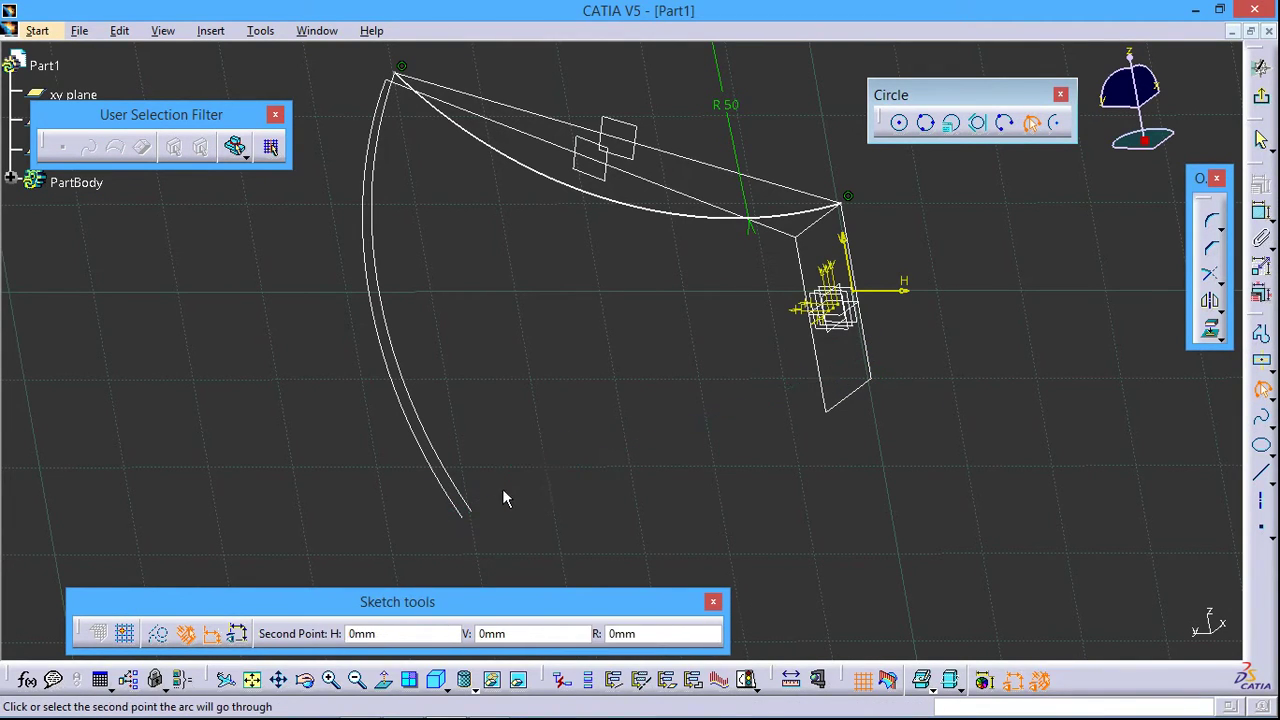
left_click(572, 436)
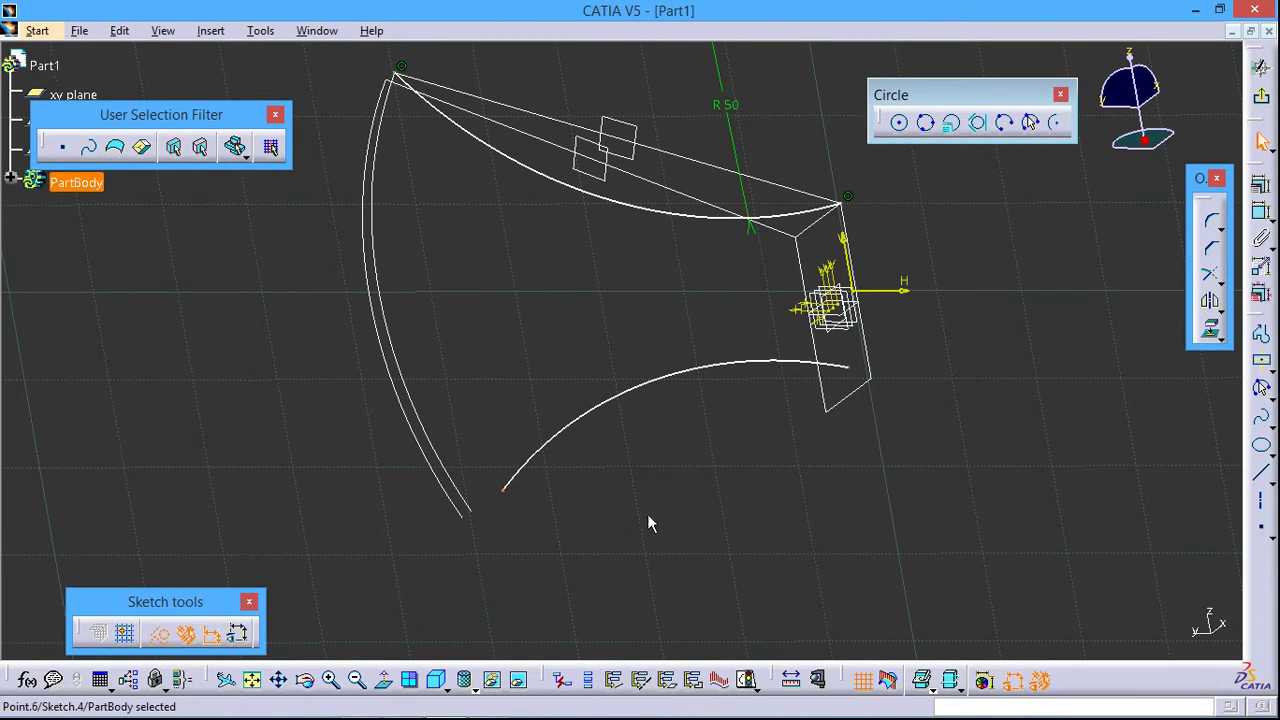
Make the lower arc's outer endpoint coincident with the lower endpoint of the first sketch's arc.
left_click(1261, 212)
left_click(504, 488)
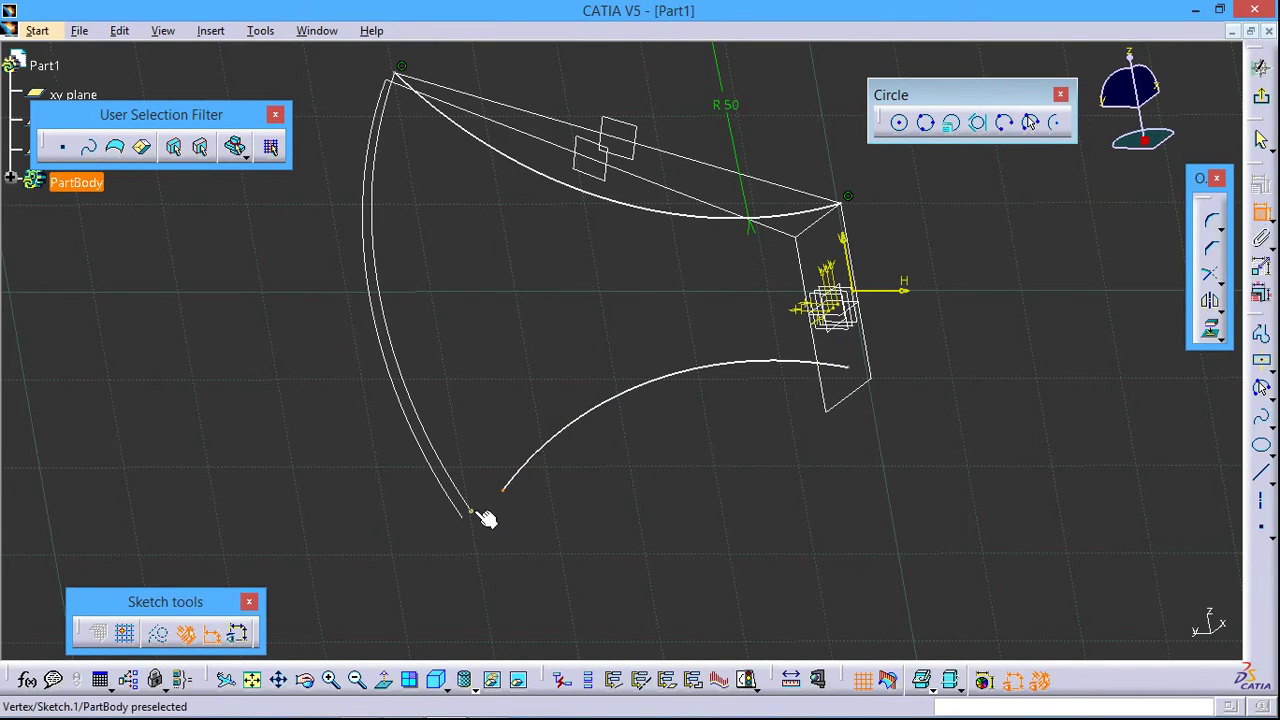
left_click(470, 512)
right_click(655, 530)
left_click(705, 443)
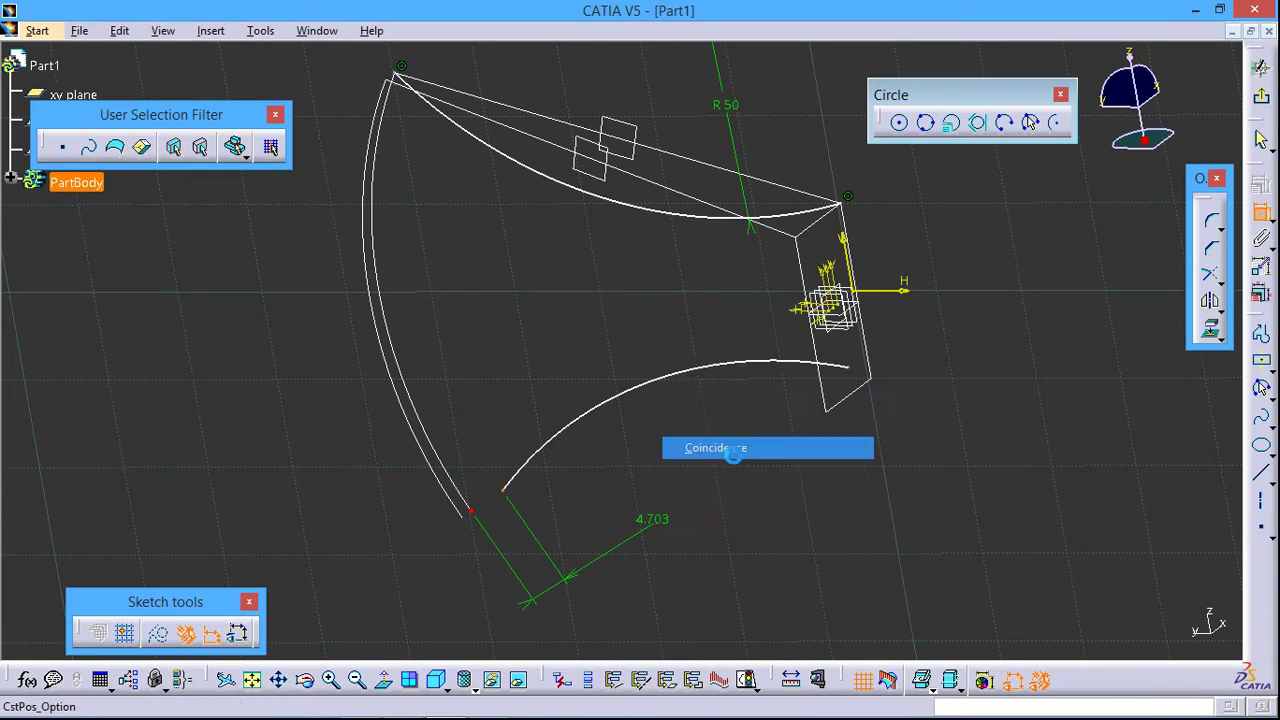
Make the lower arc's remaining endpoint coincident with the rectangle's near lower corner.
left_click(822, 392)
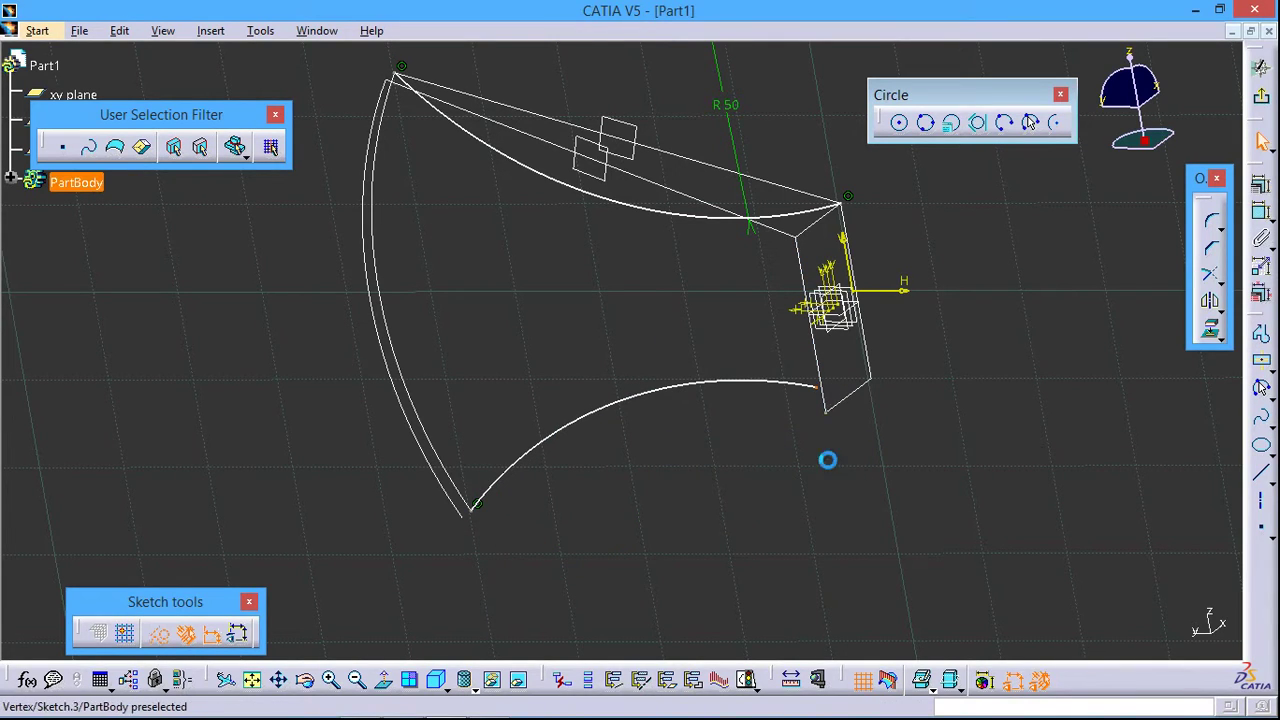
left_click(1261, 212)
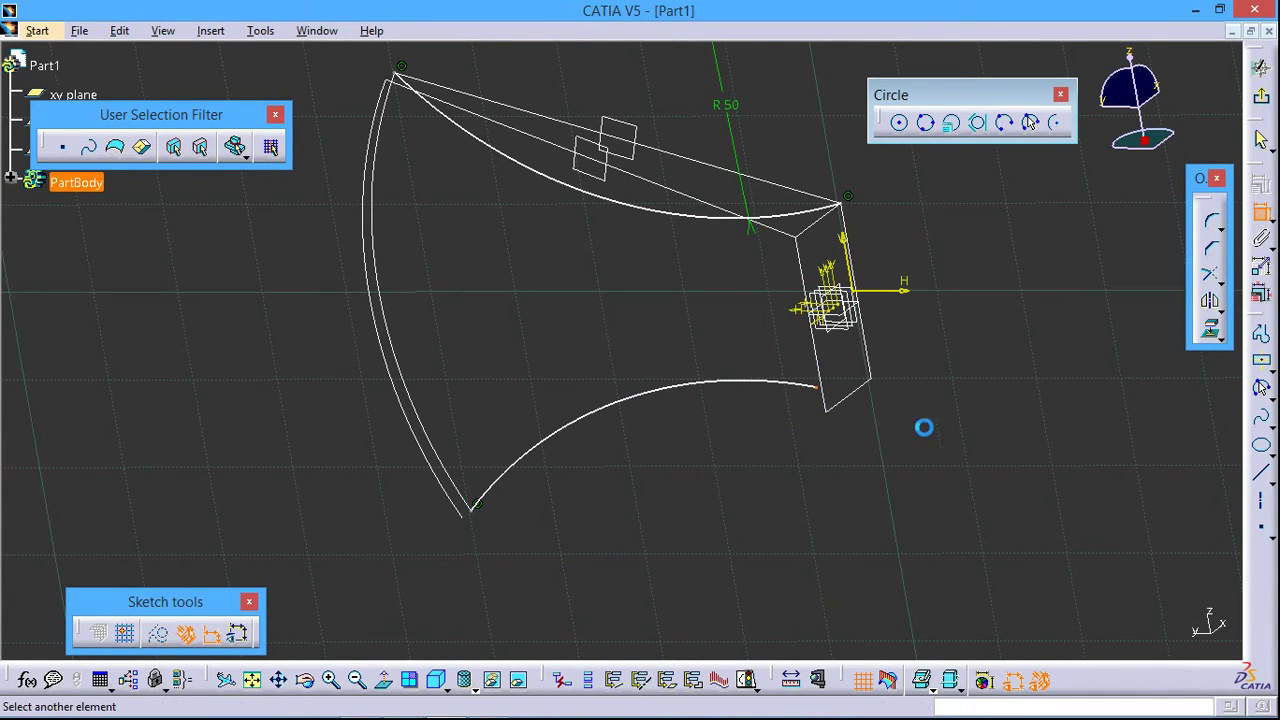
left_click(876, 380)
right_click(958, 418)
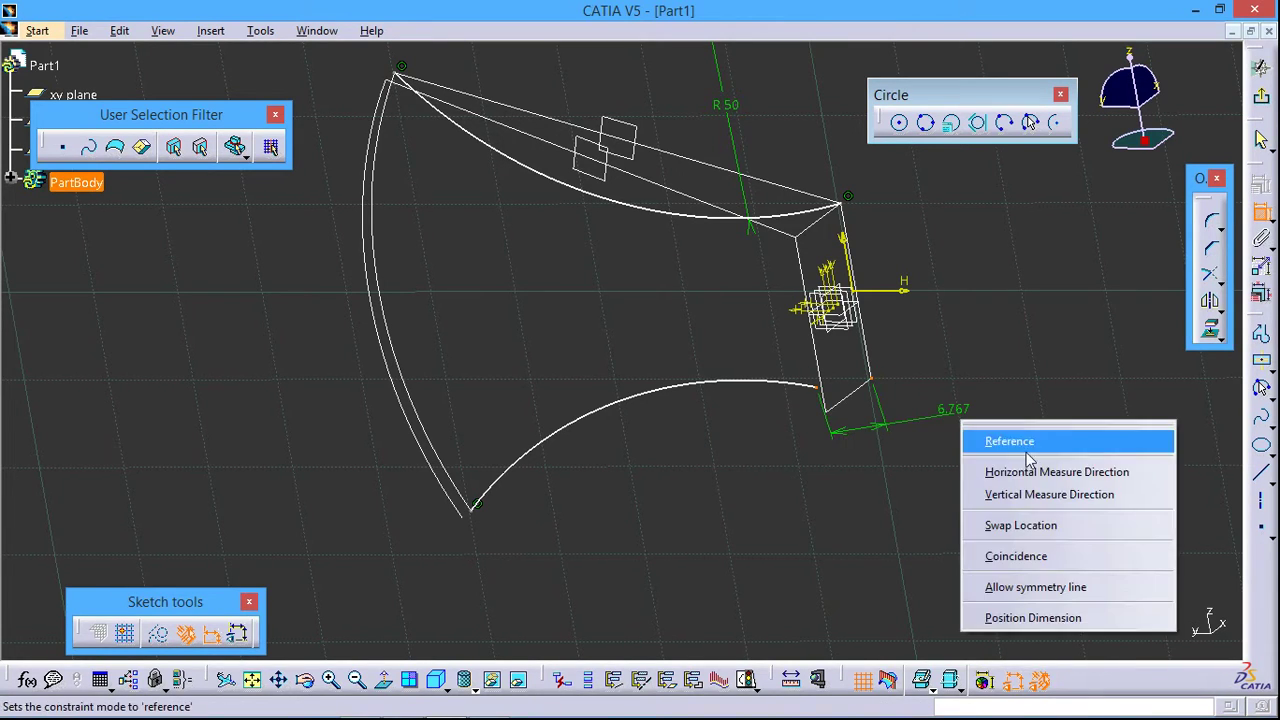
left_click(1033, 558)
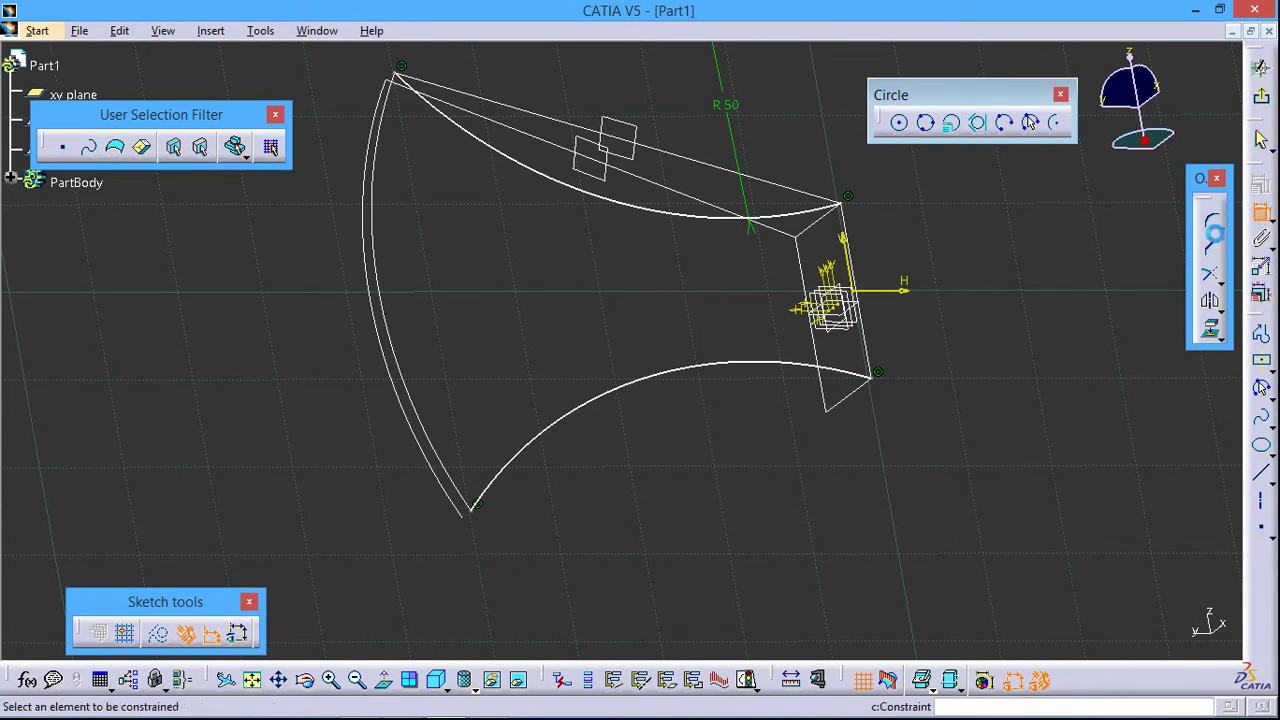
Dimension the lower connecting arc's radius, set it to 50 mm, and exit the sketch.
left_click(621, 387)
left_click(680, 456)
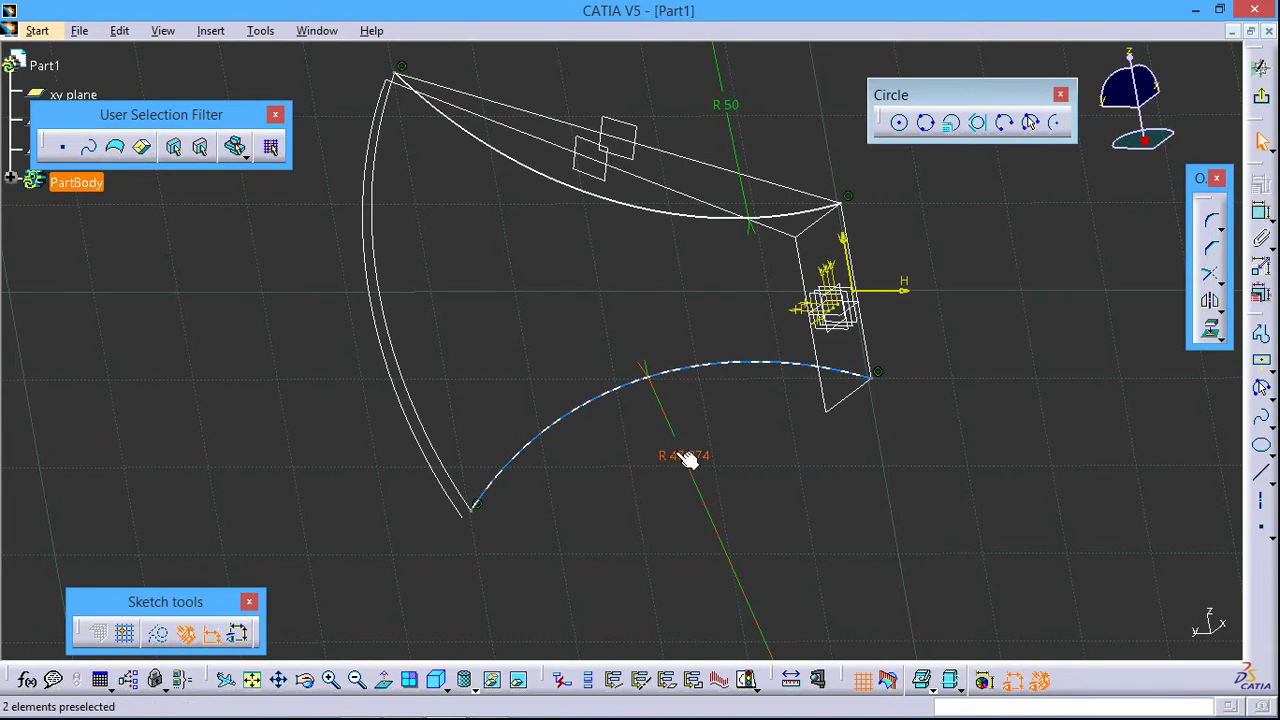
double_click(679, 457)
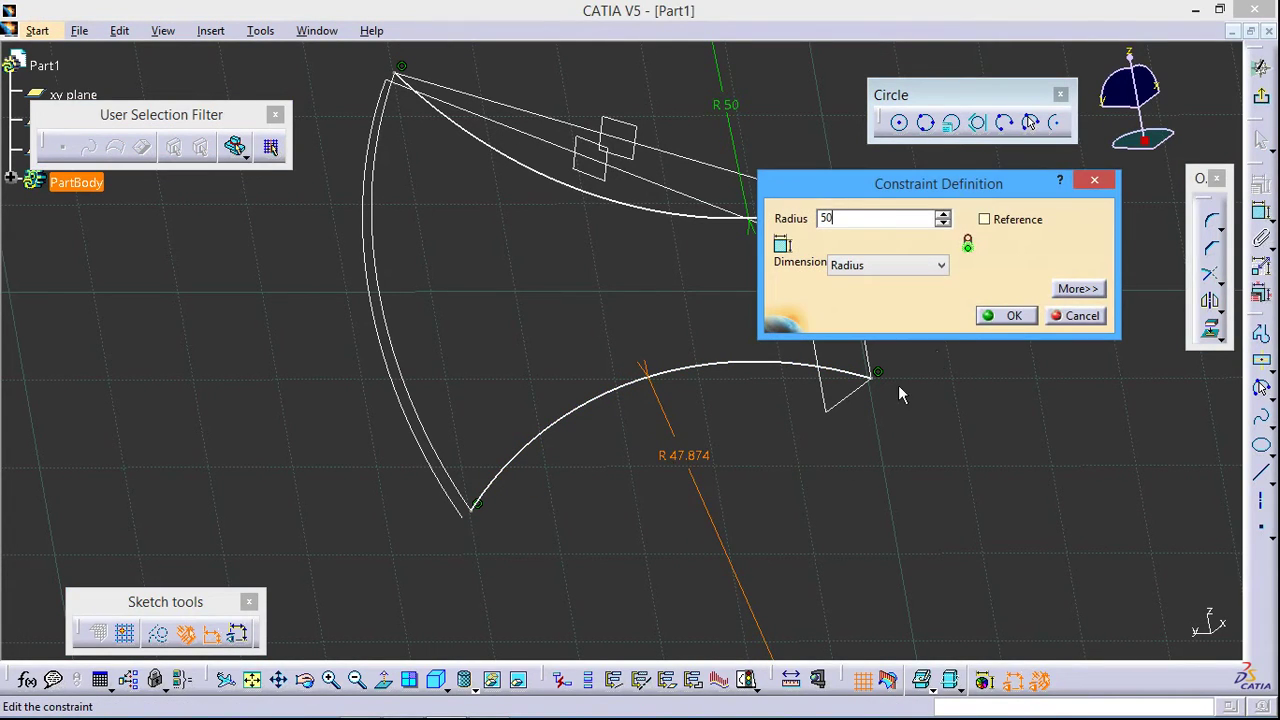
left_click(1006, 316)
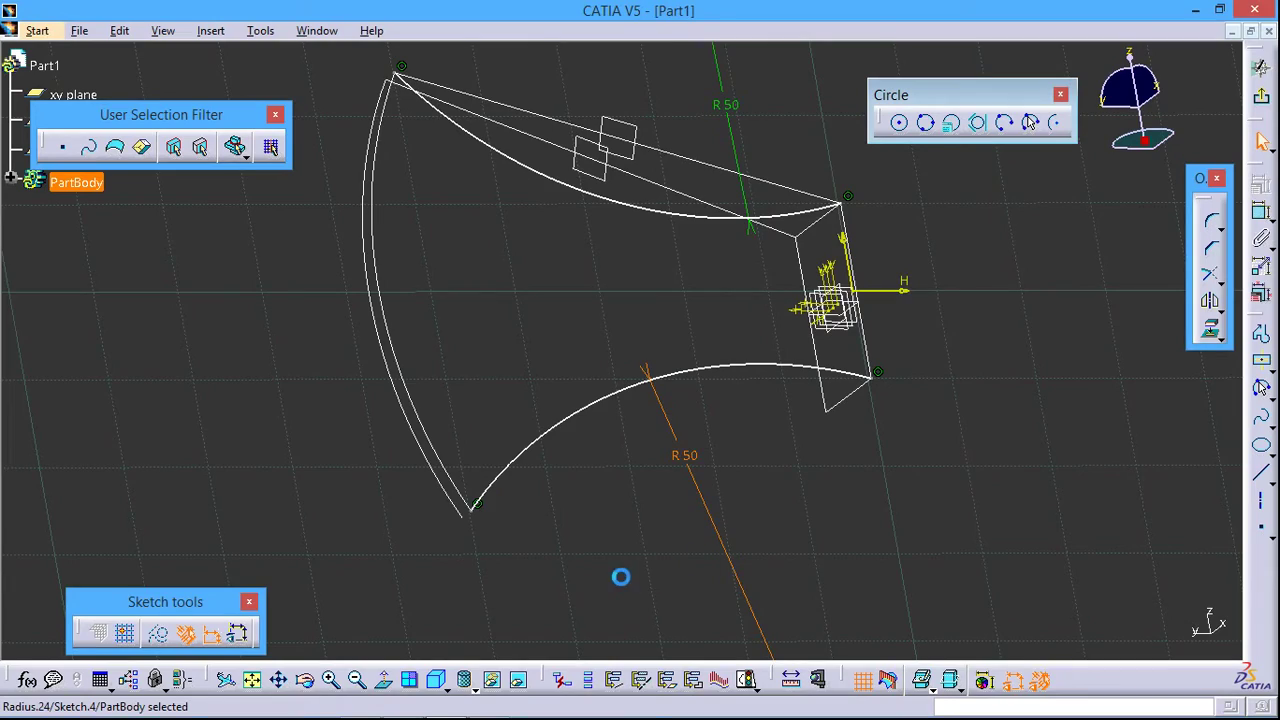
mouse_move(621, 577)
middle_mouse_down()
mouse_move(569, 337)
mouse_move(586, 289)
mouse_move(669, 263)
mouse_move(792, 318)
middle_mouse_up()
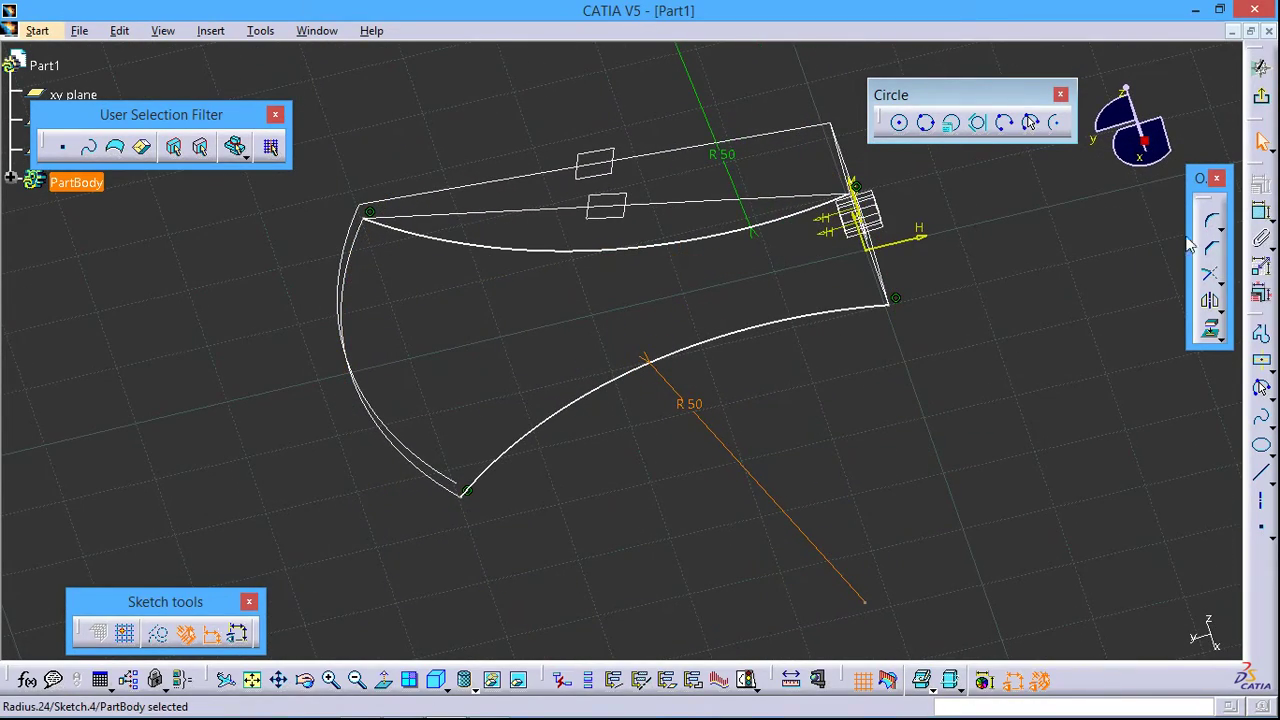
left_click(1261, 95)
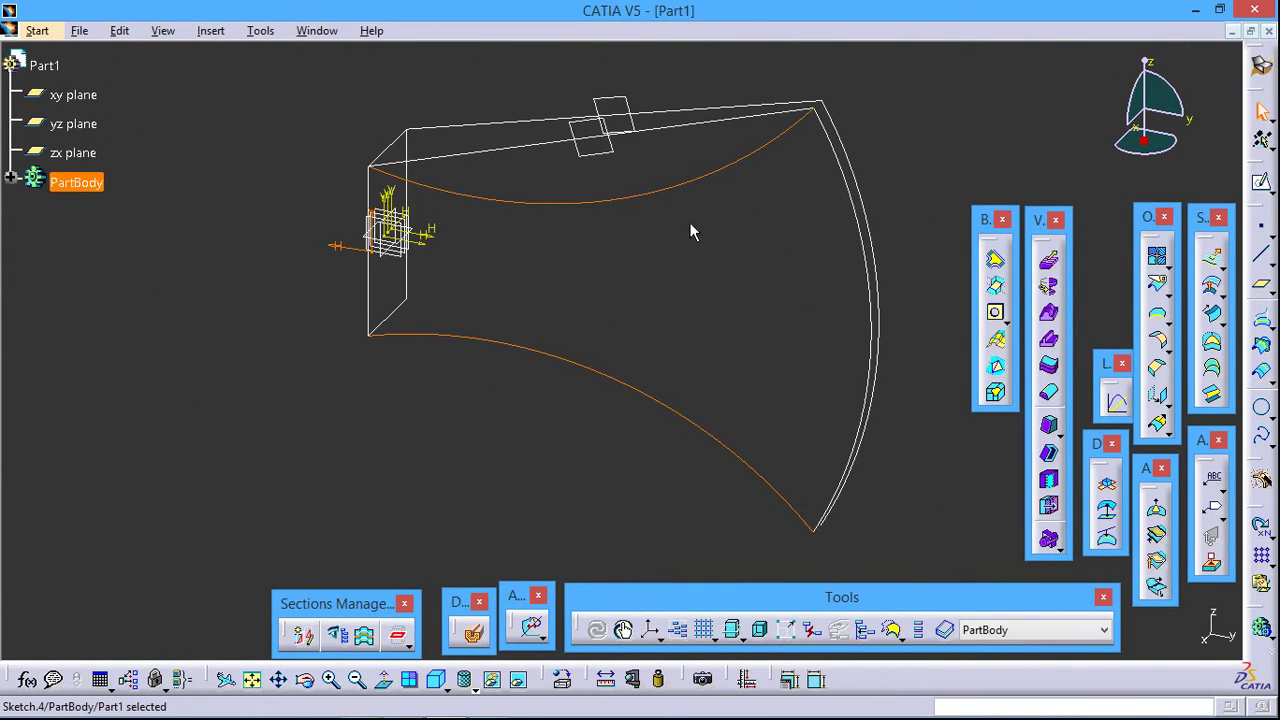
Open a new sketch on the plane through the far connecting line and the rectangle's far vertical edge.
middle_click_drag(691, 229, 547, 284)
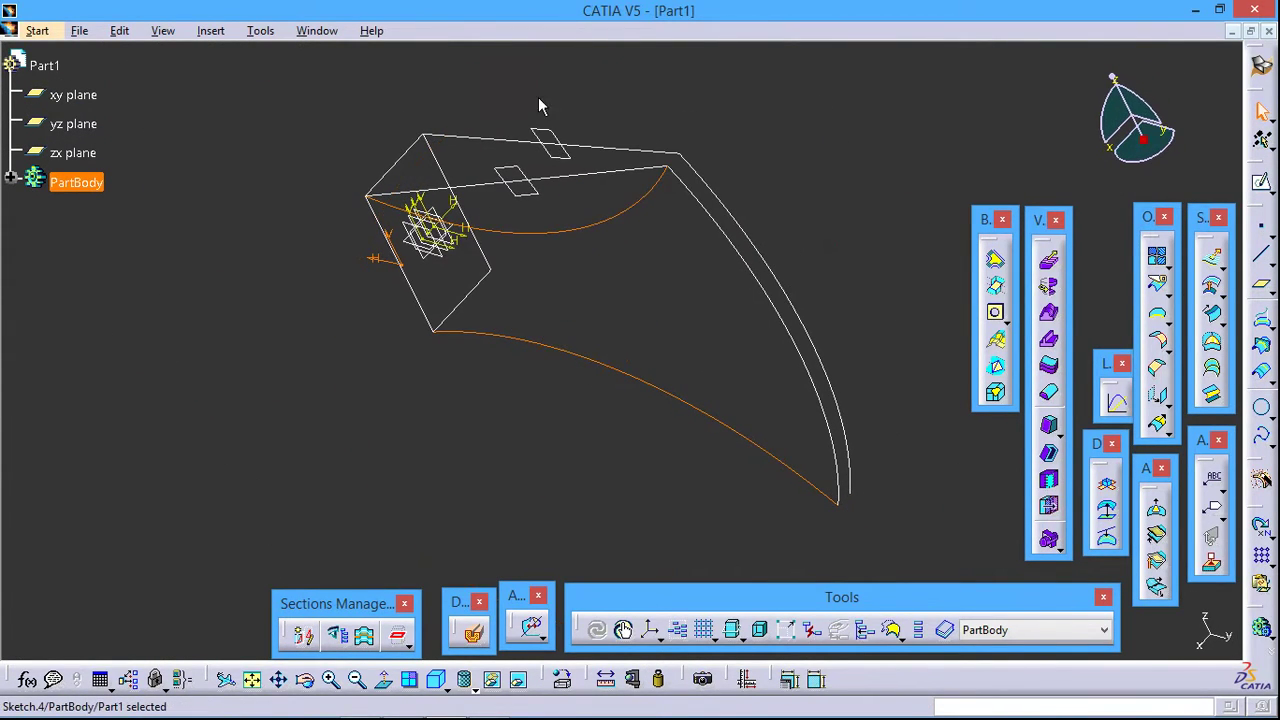
left_click(555, 140)
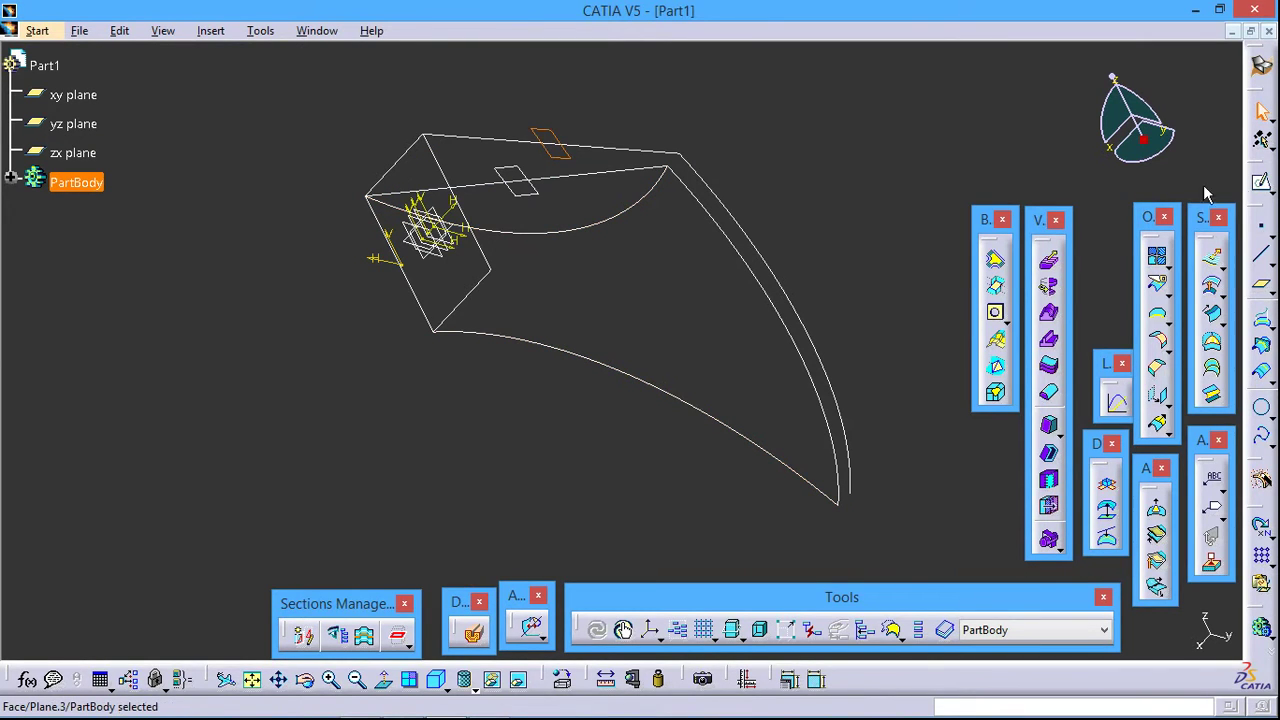
left_click(1261, 182)
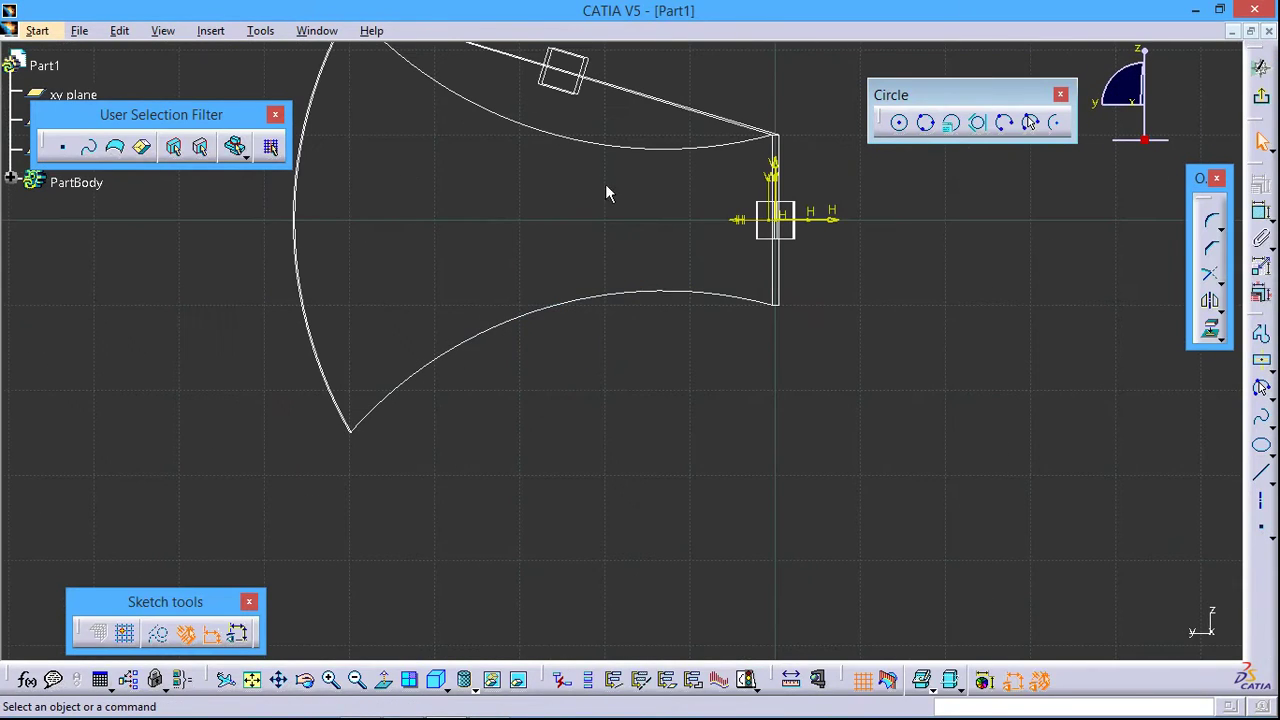
middle_click_drag(606, 187, 553, 320)
mouse_move(894, 388)
middle_mouse_down()
mouse_move(808, 420)
mouse_move(751, 409)
mouse_move(840, 531)
mouse_move(978, 440)
middle_mouse_up()
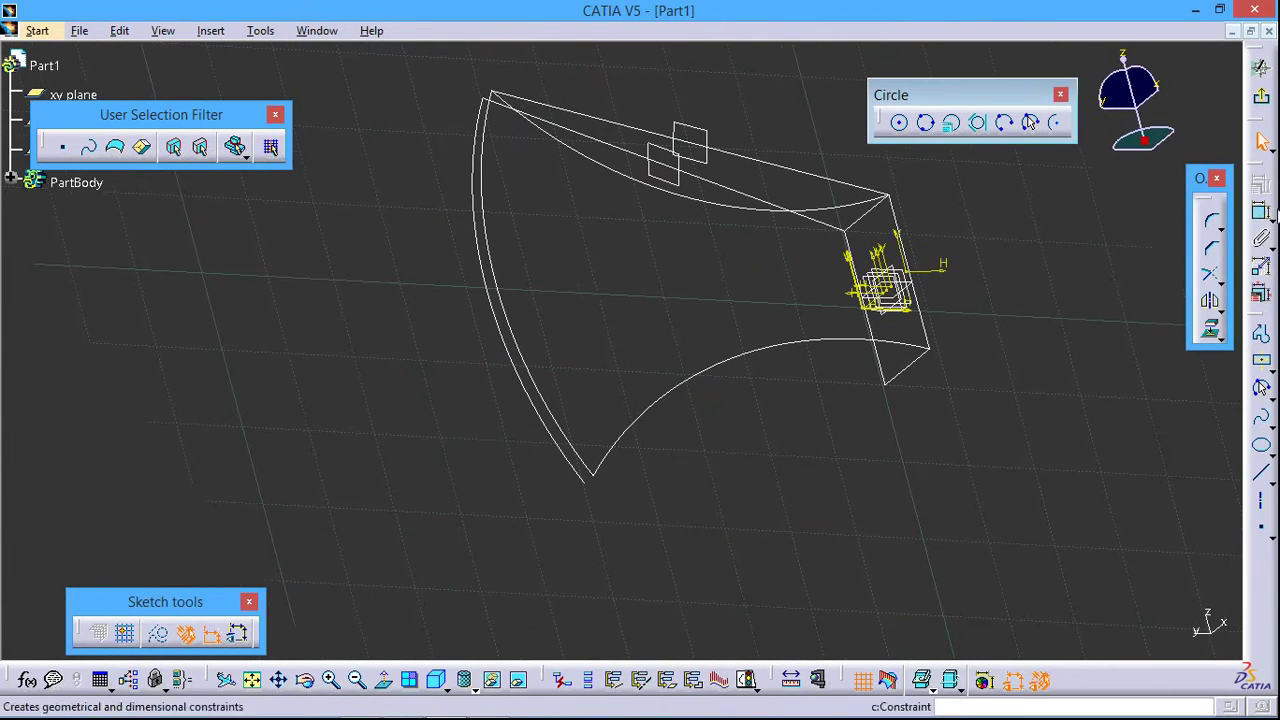
Sketch a three-point arc with a radius of about 56 mm just below the upper connecting line on the sketch plane.
left_click(1261, 388)
left_click(508, 130)
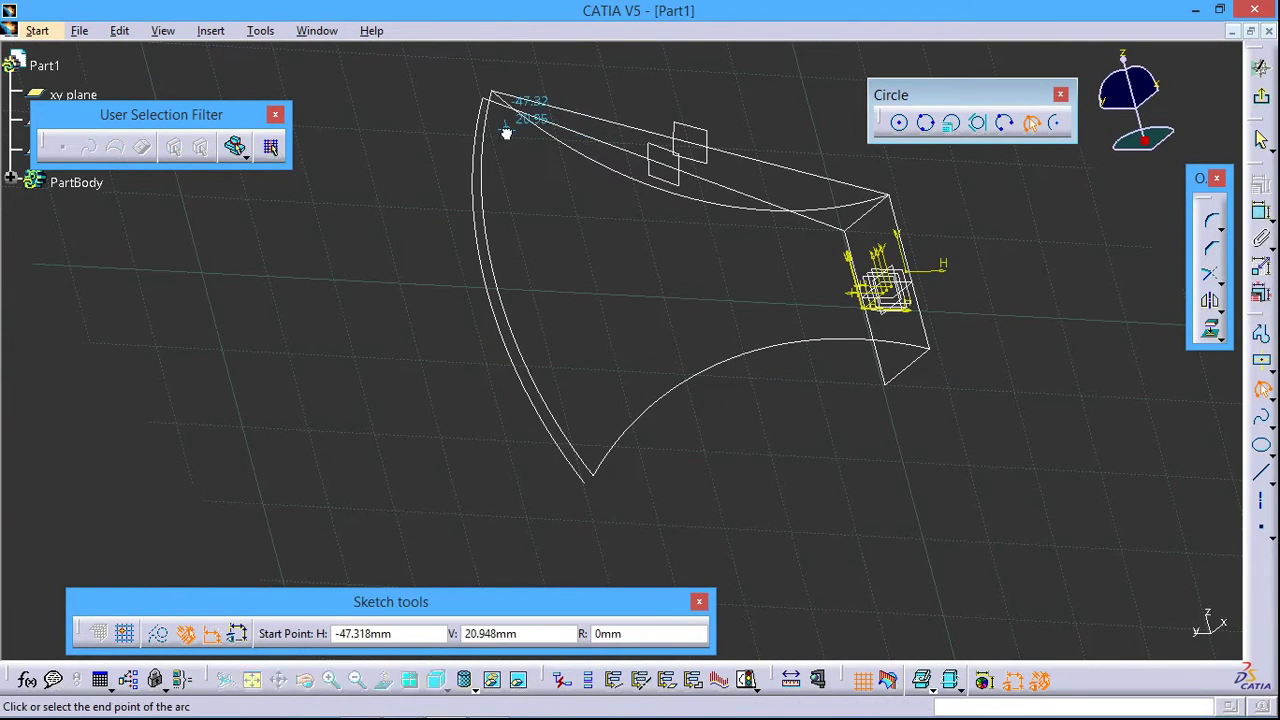
left_click(803, 240)
left_click(697, 234)
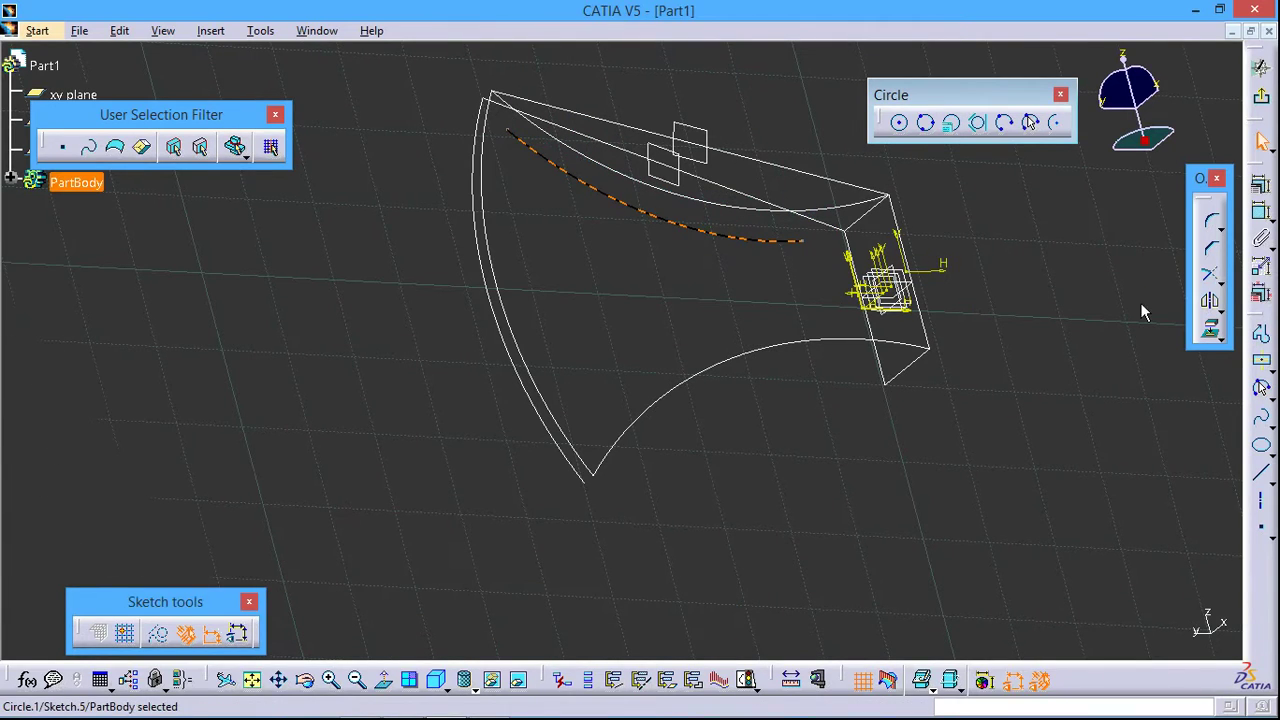
Dimension the new upper arc's radius and set it to 50 mm.
left_click(1261, 212)
left_click(560, 162)
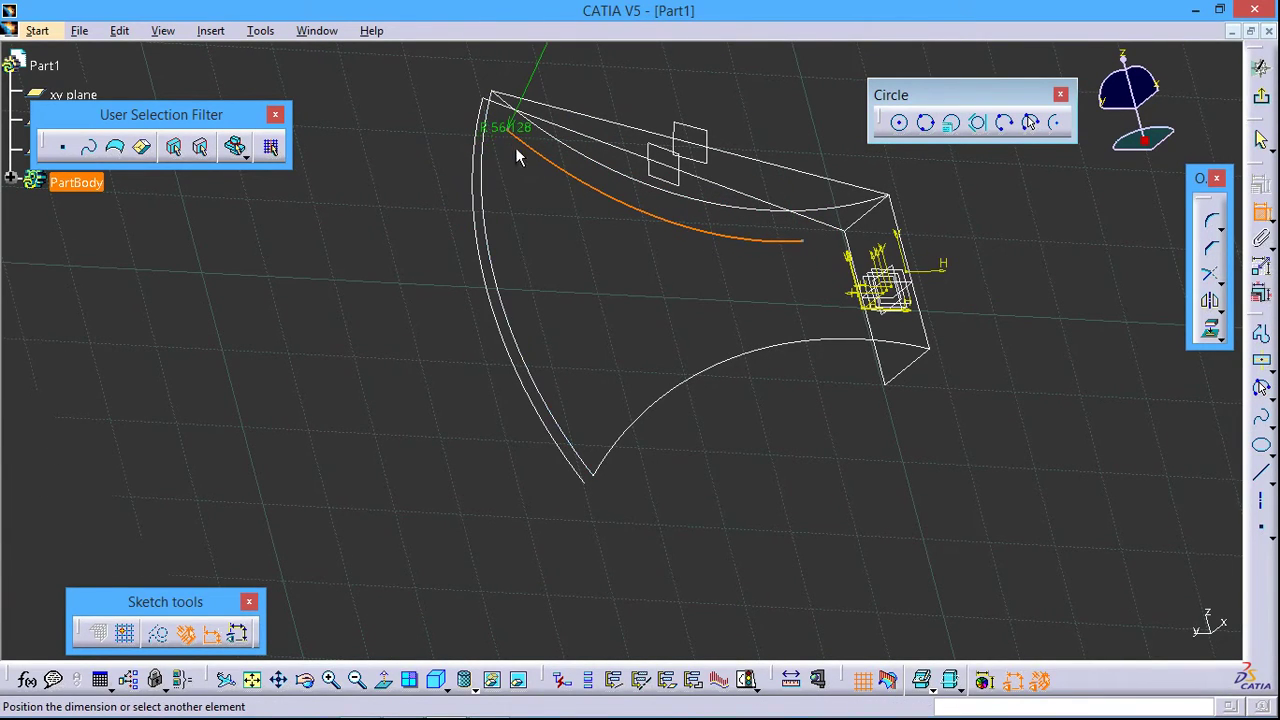
left_click(703, 96)
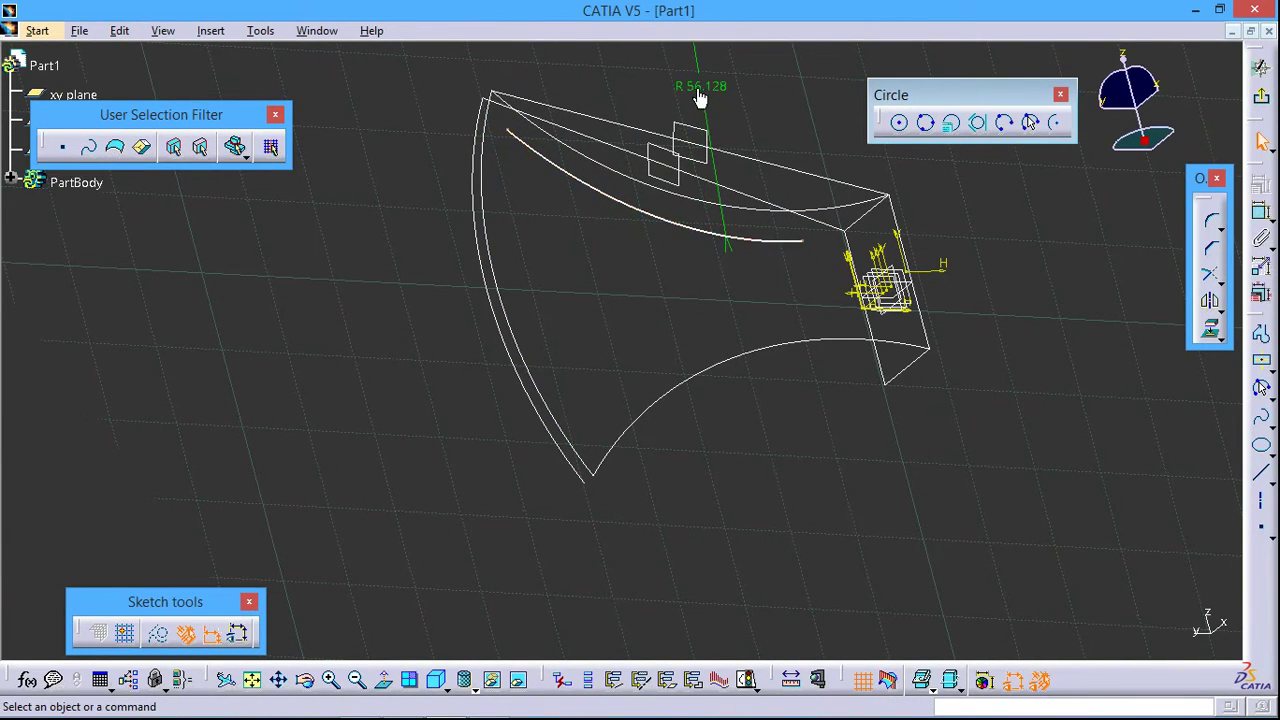
double_click(700, 90)
type("50")
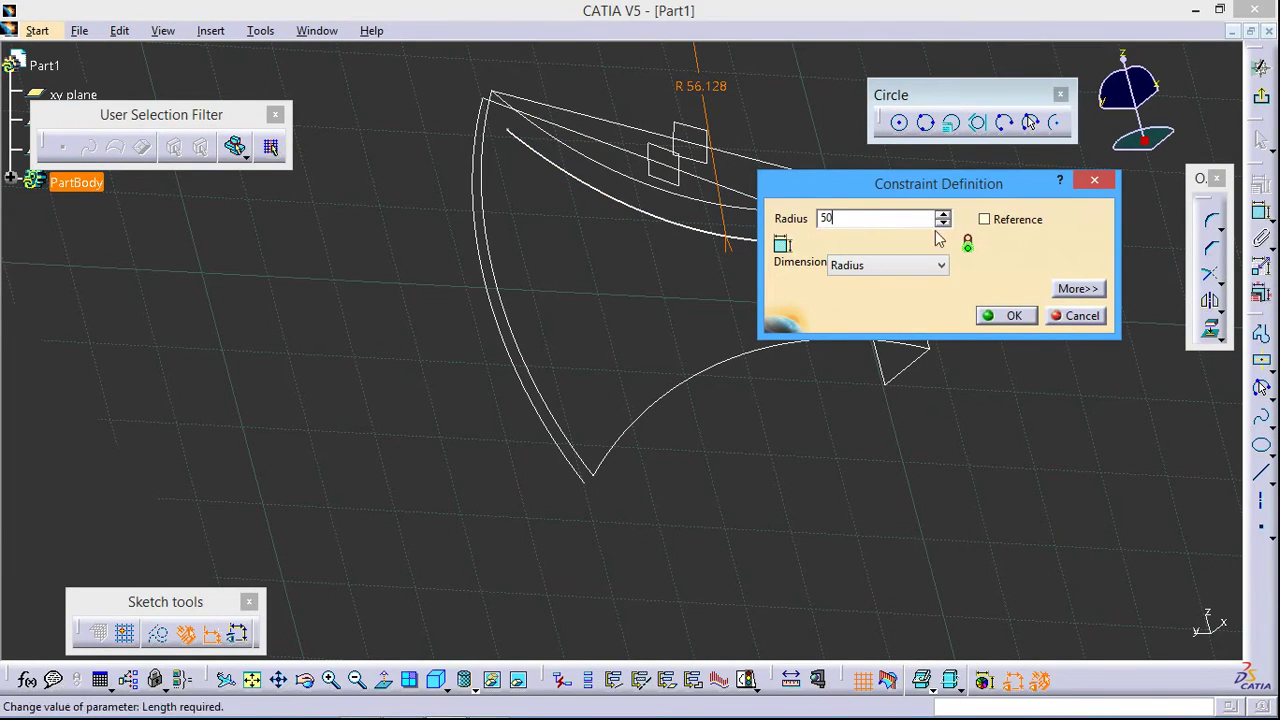
left_click(1007, 317)
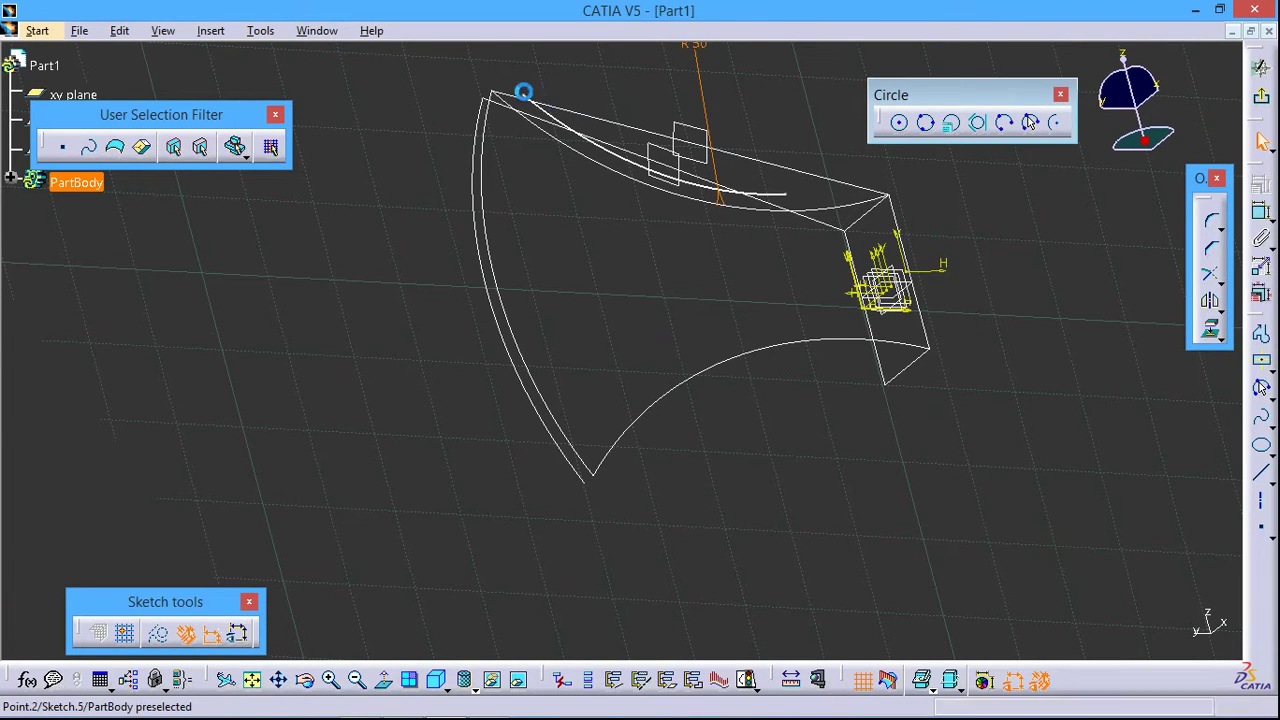
Make the upper arc's outer endpoint coincident with the upper endpoint of the far side's large arc.
left_click(523, 93)
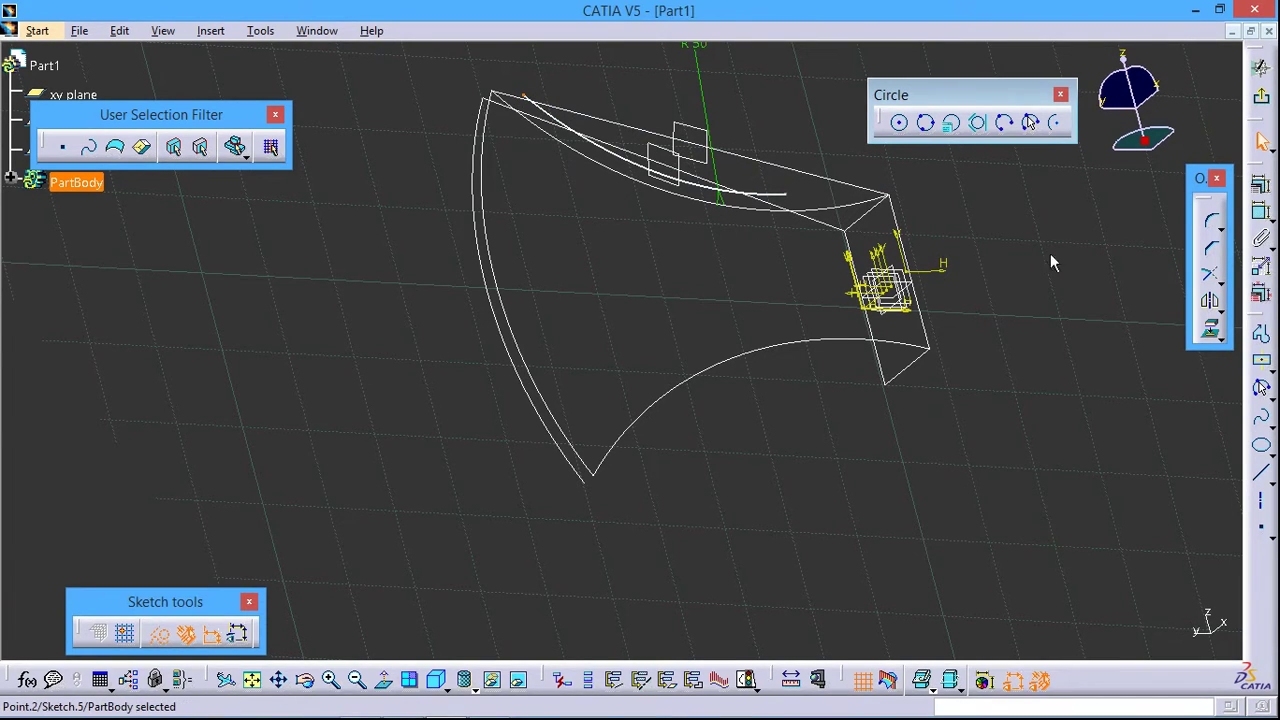
left_click(484, 99)
right_click(322, 122)
left_click(368, 262)
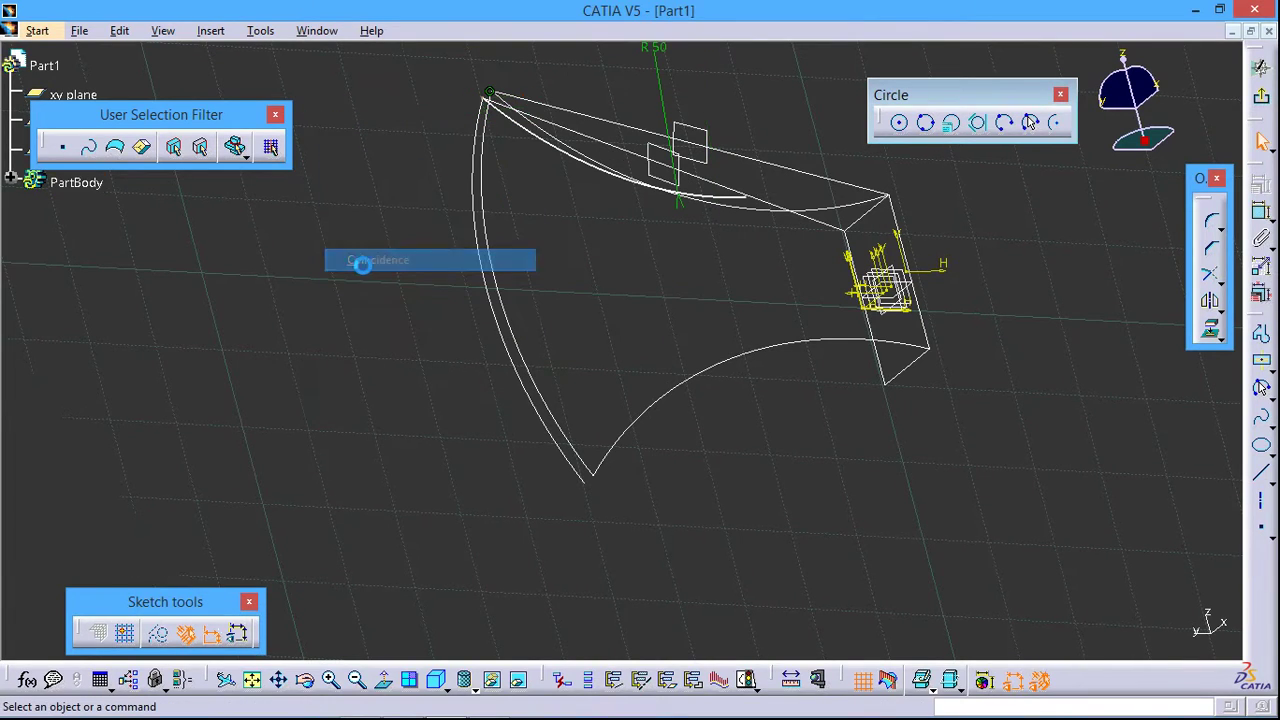
Make the upper arc's remaining endpoint coincident with the rectangle's far upper corner.
left_click(748, 205)
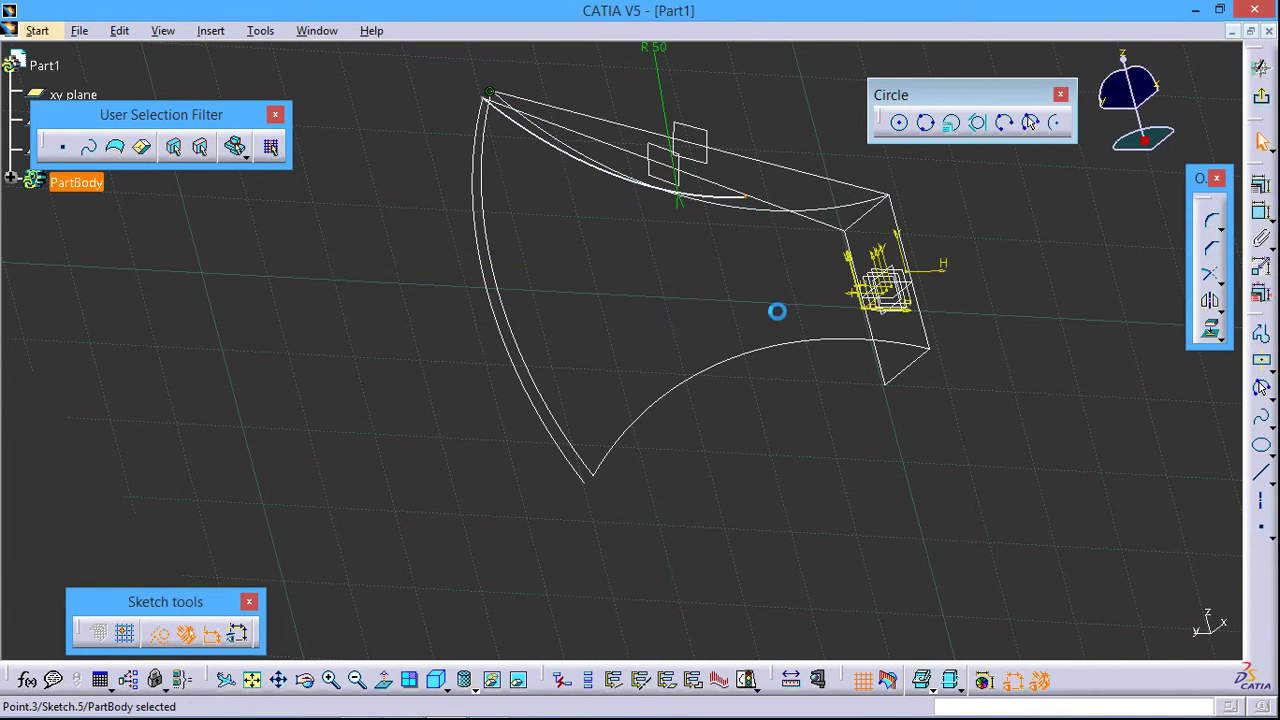
left_click(1261, 213)
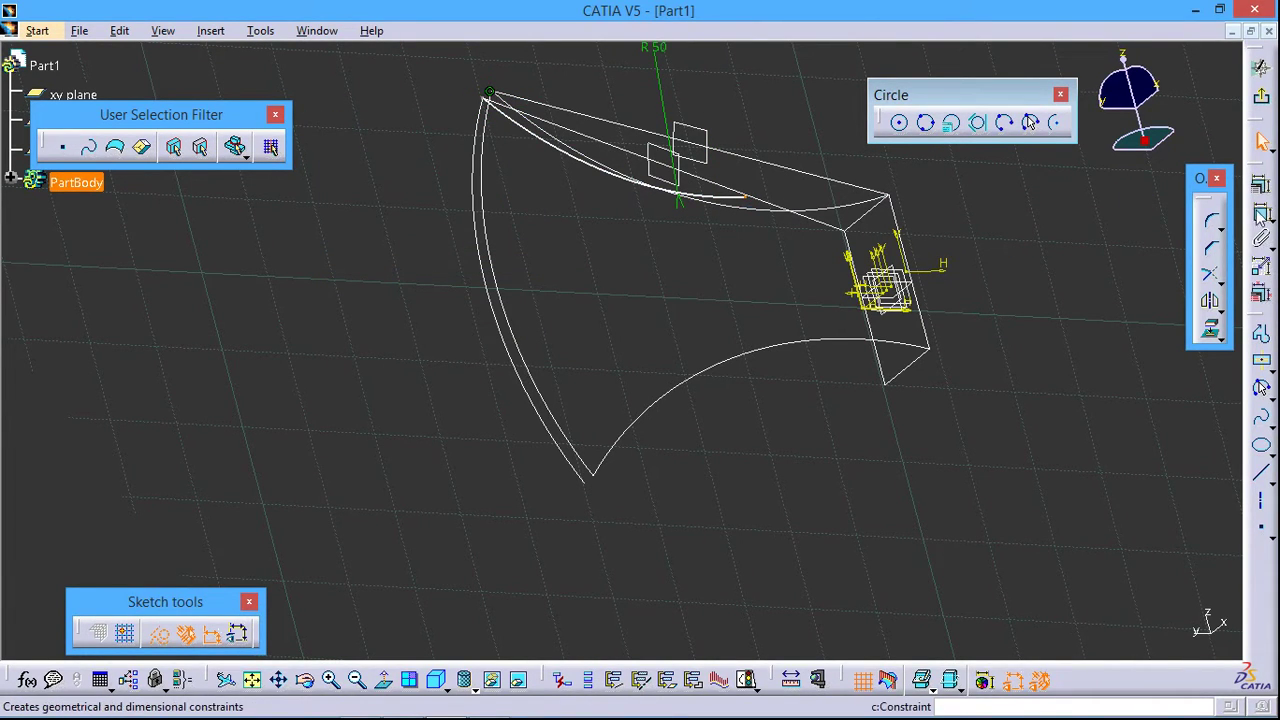
left_click(848, 232)
right_click(1064, 240)
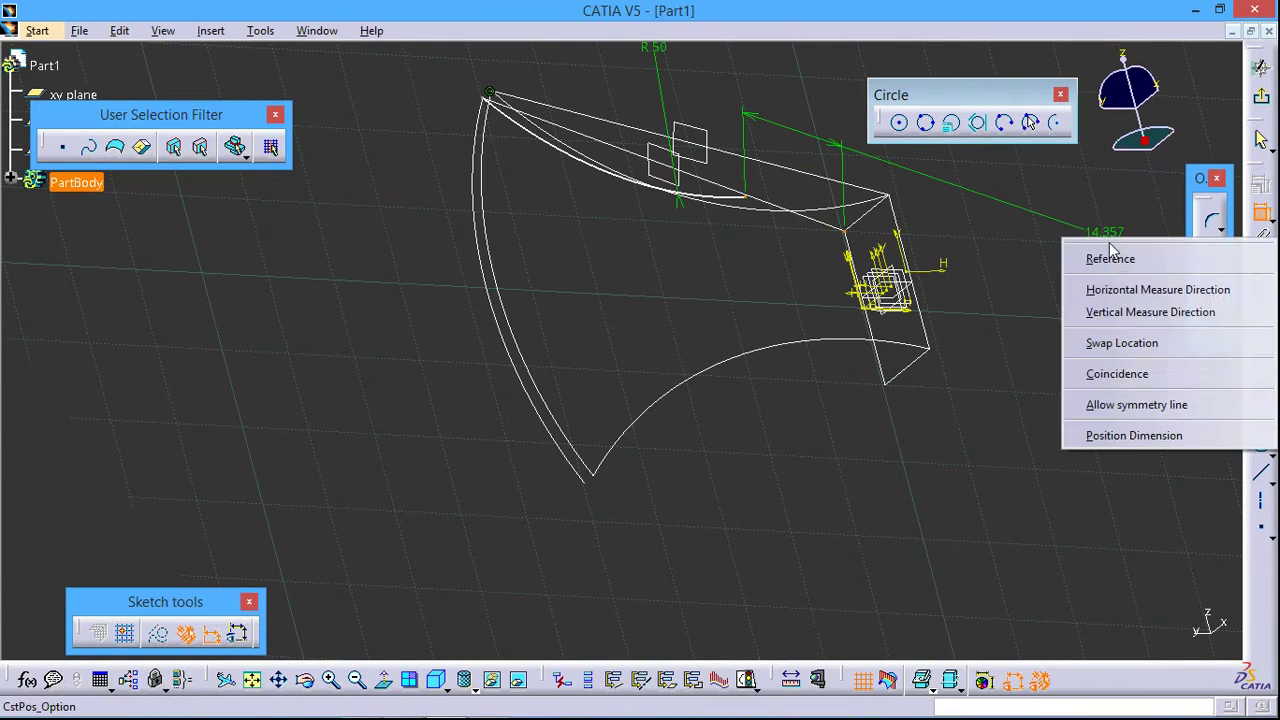
left_click(1130, 373)
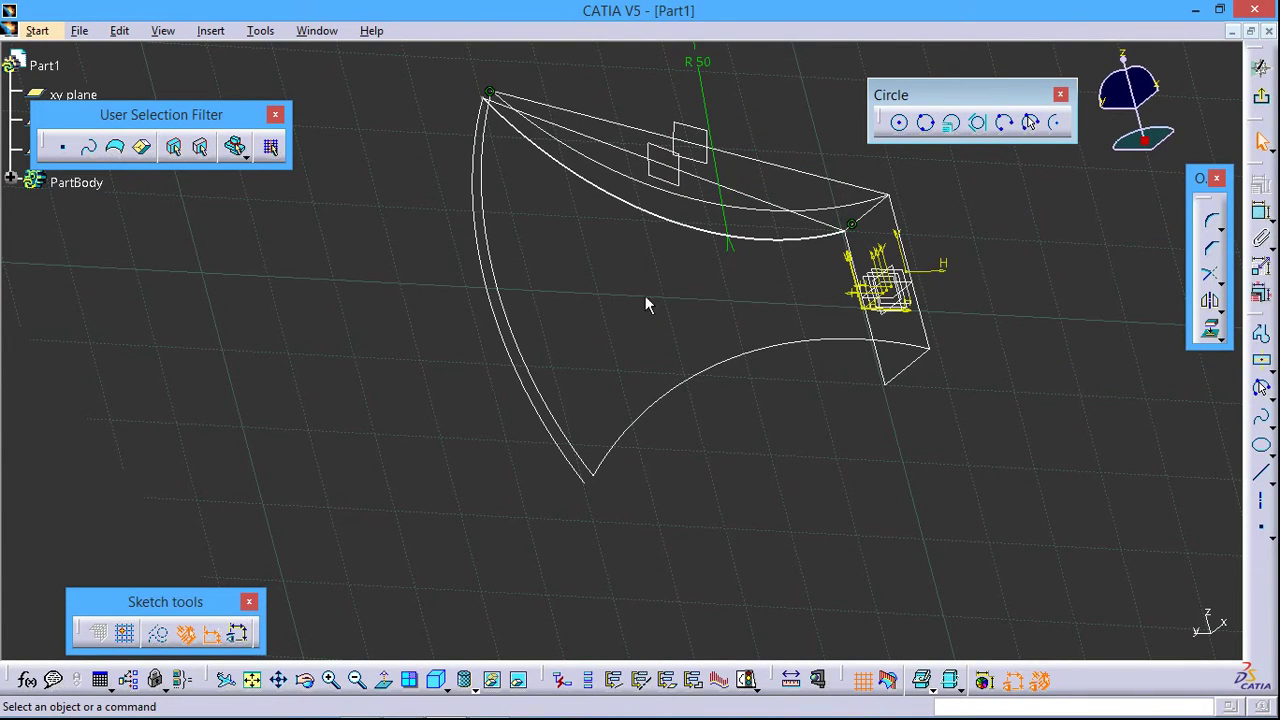
Sketch a second three-point arc, bowed upward, above the existing lower connecting arc, between the rectangle and the large side arcs.
middle_click_drag(645, 303, 662, 270)
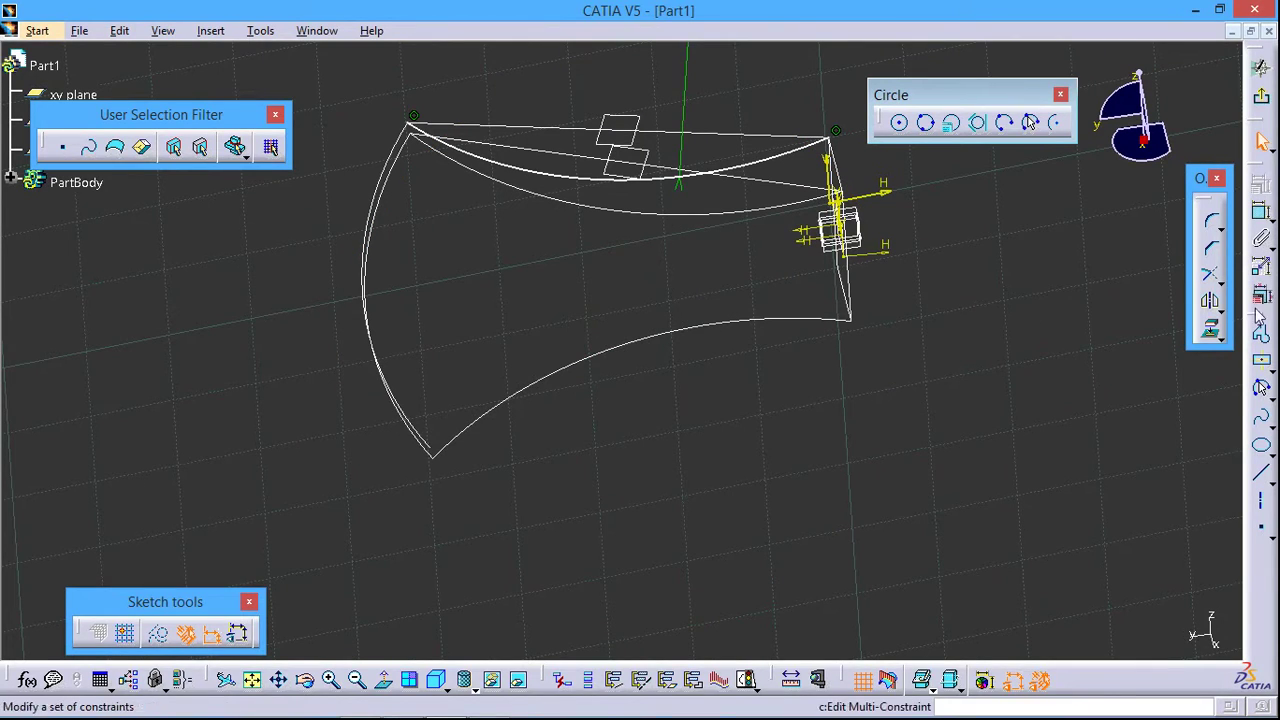
left_click(1261, 388)
left_click(824, 288)
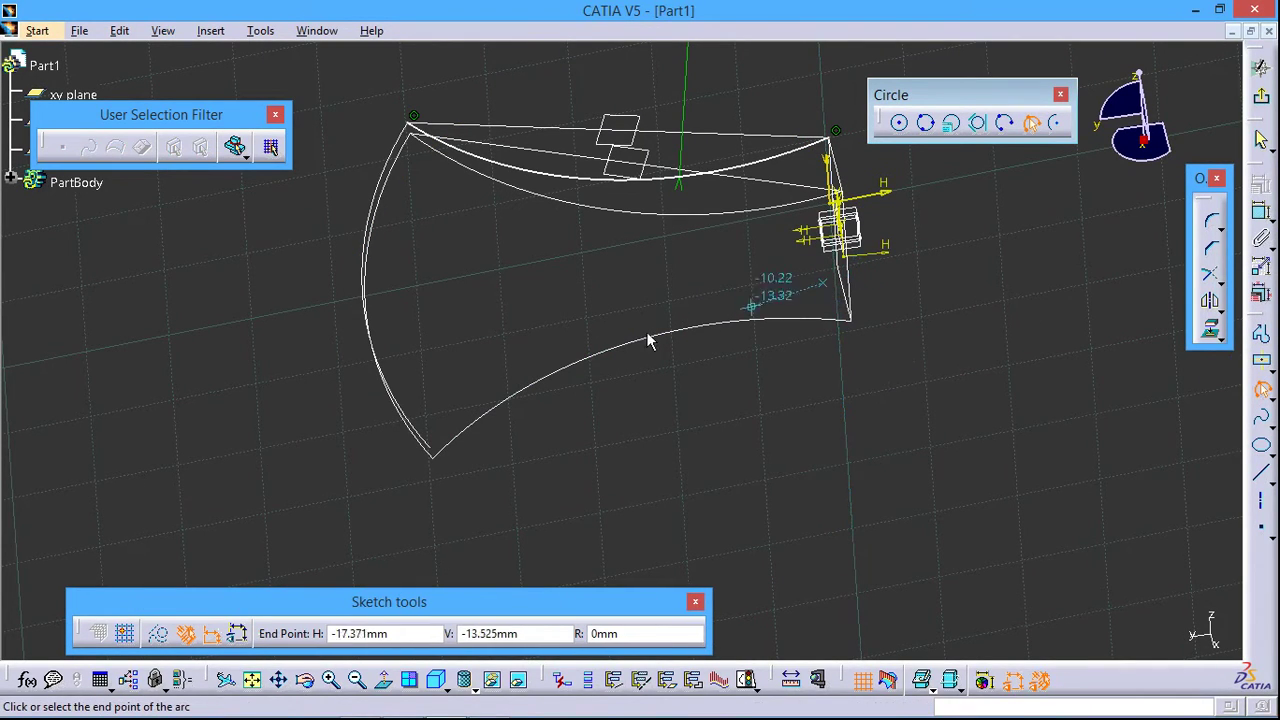
left_click(443, 411)
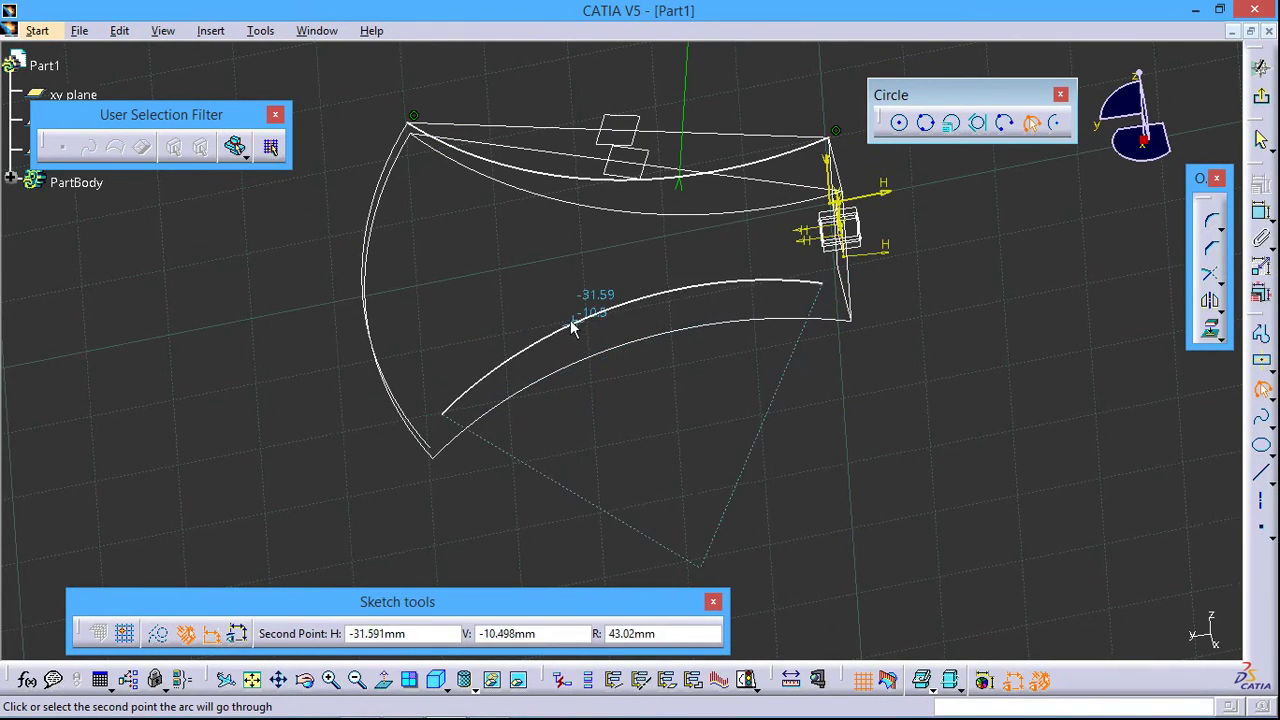
left_click(580, 310)
Make the new lower arc's outer endpoint coincident with the lower endpoint of the far side's large arc.
left_click(483, 430)
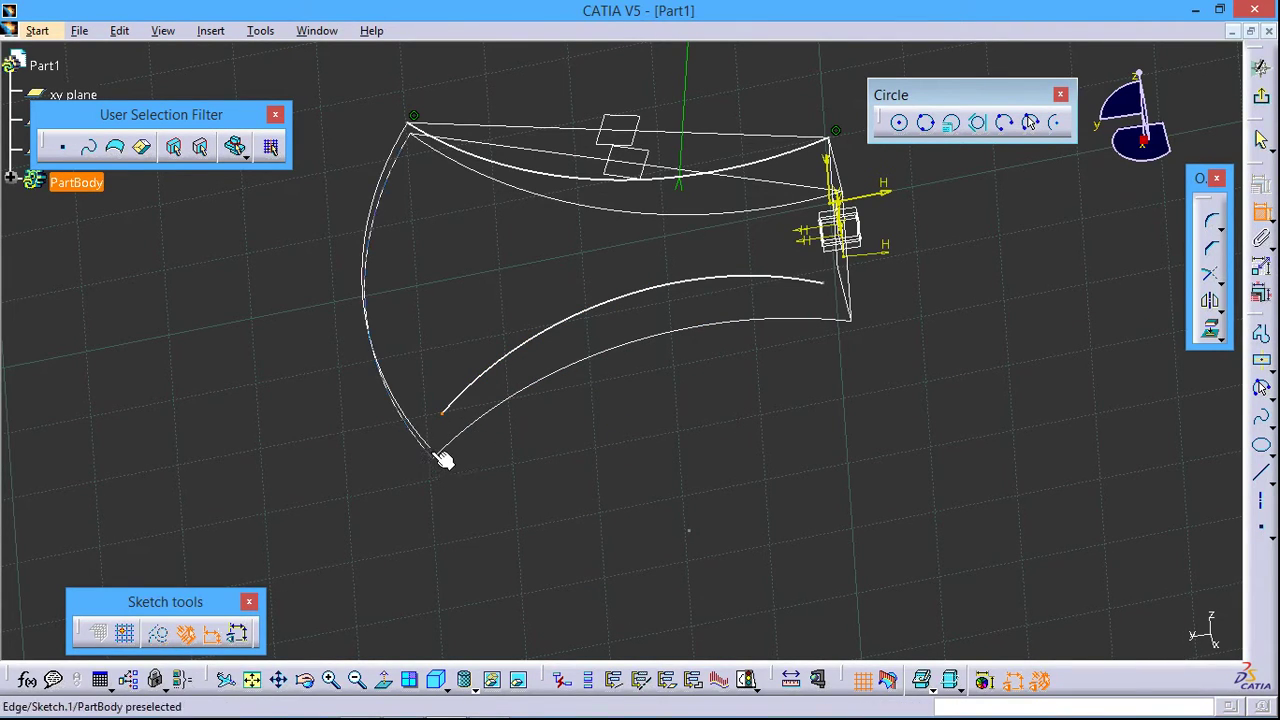
left_click(443, 453)
right_click(786, 517)
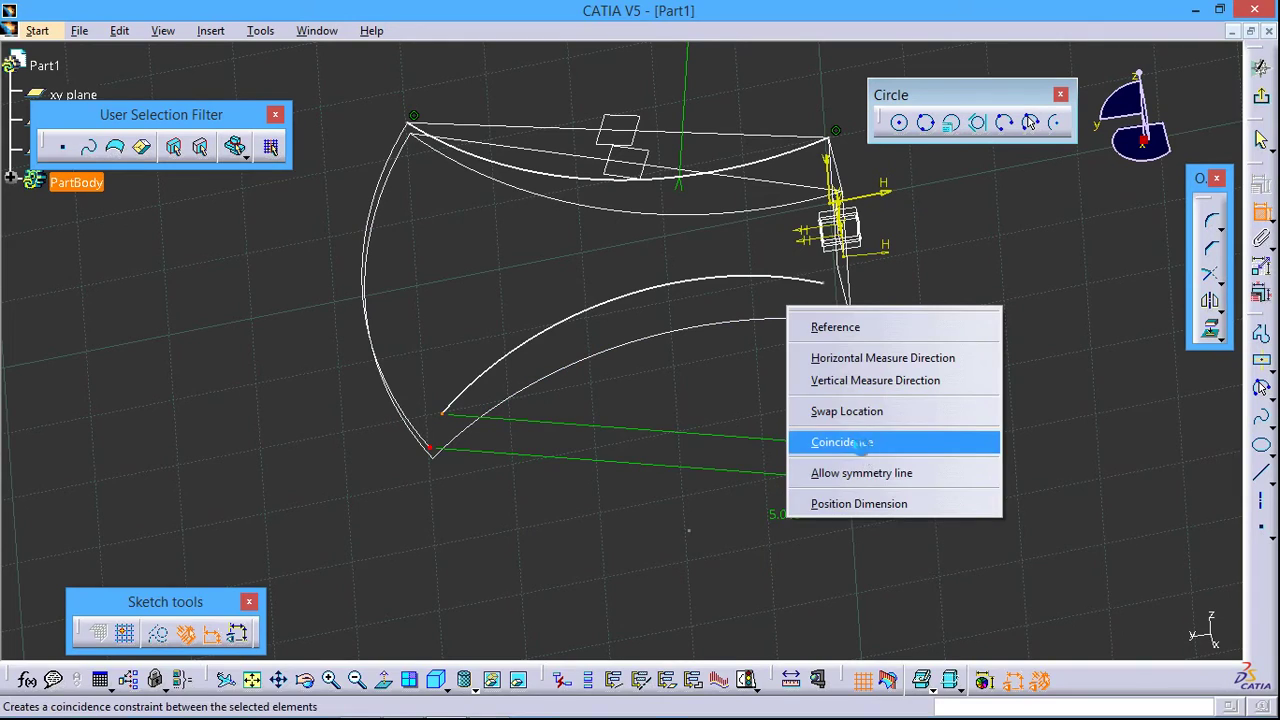
left_click(859, 443)
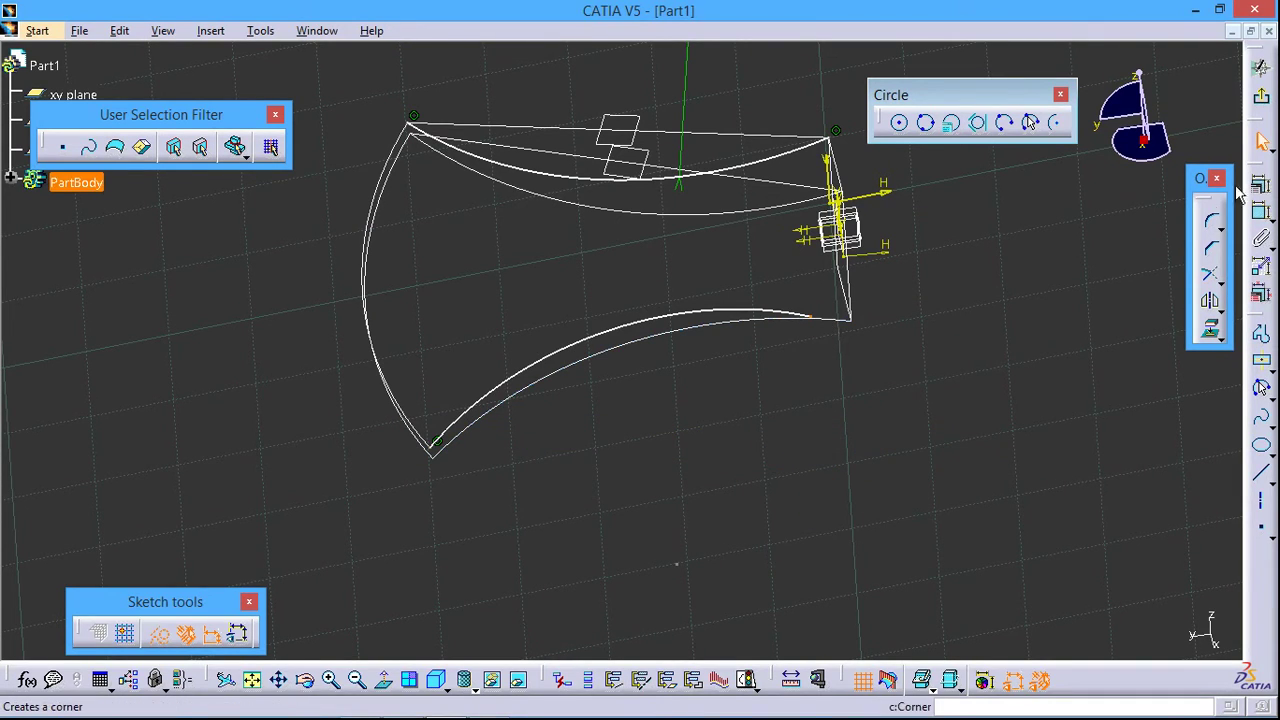
Make the new lower arc's remaining endpoint coincident with the rectangle's far lower corner.
left_click(1260, 212)
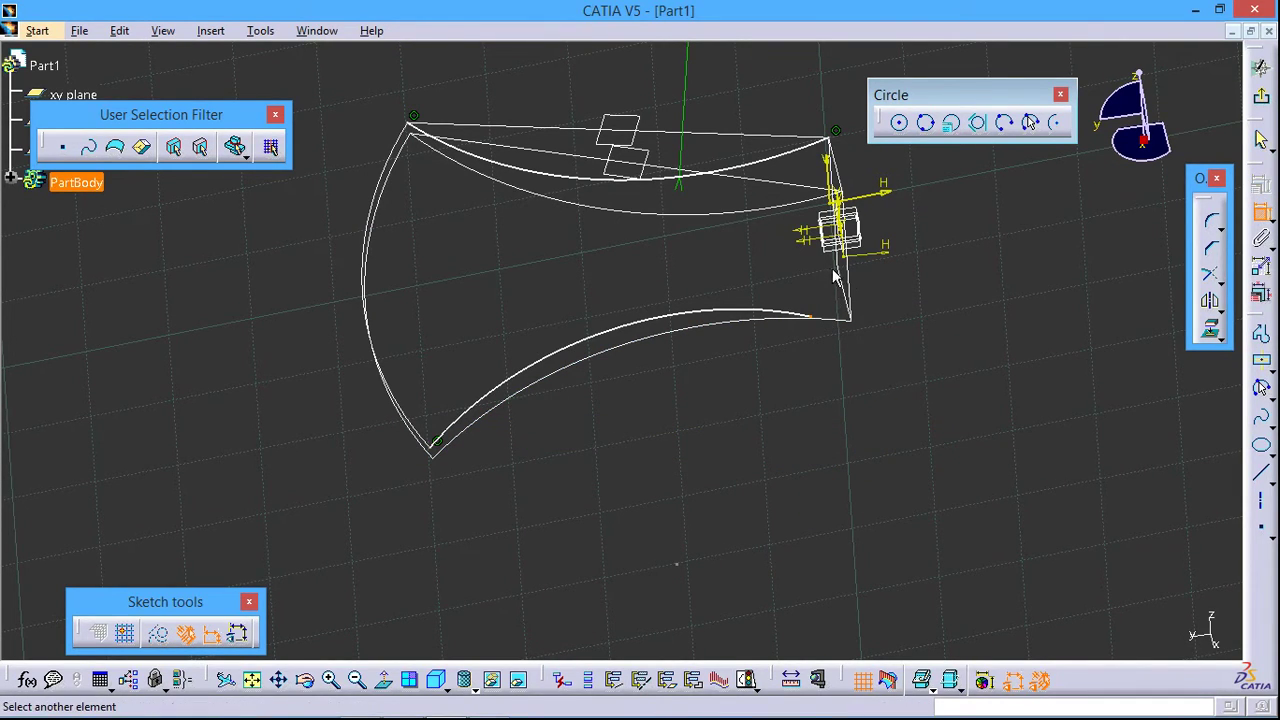
right_click(1003, 354)
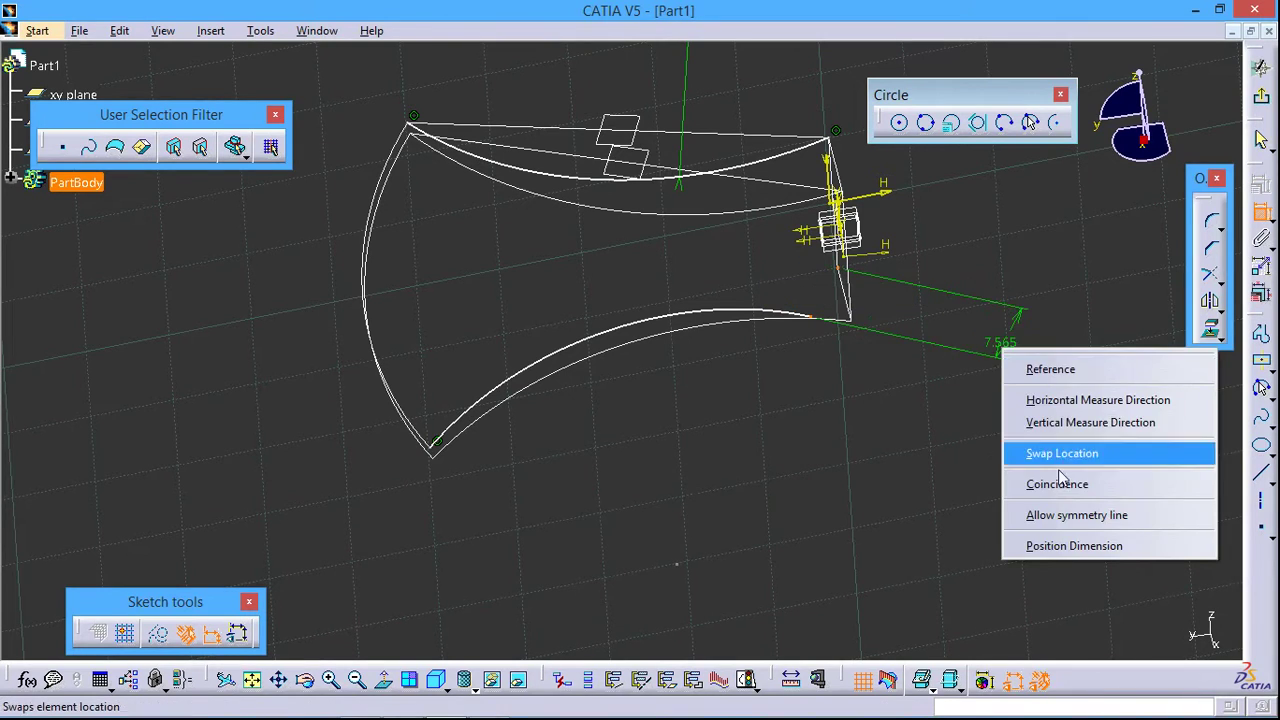
left_click(1057, 480)
Dimension the new lower arc's radius and open the dimension for editing.
left_click(1264, 218)
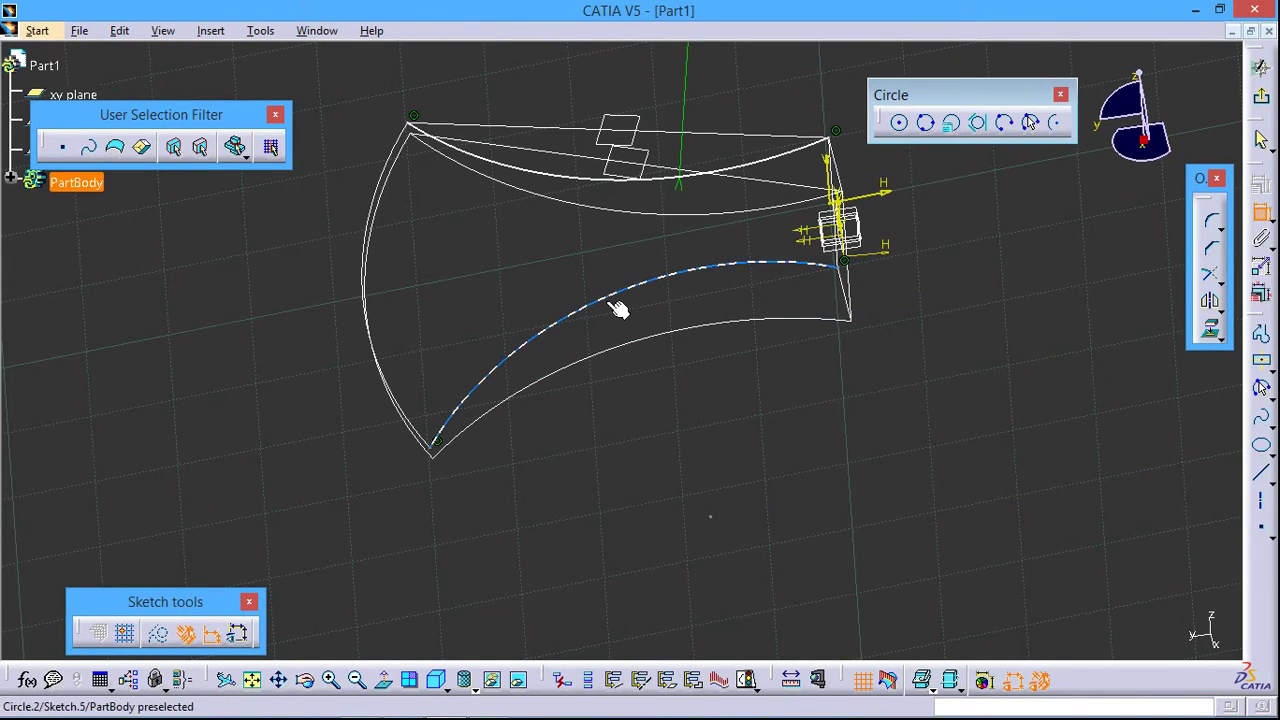
left_click(670, 397)
double_click(664, 381)
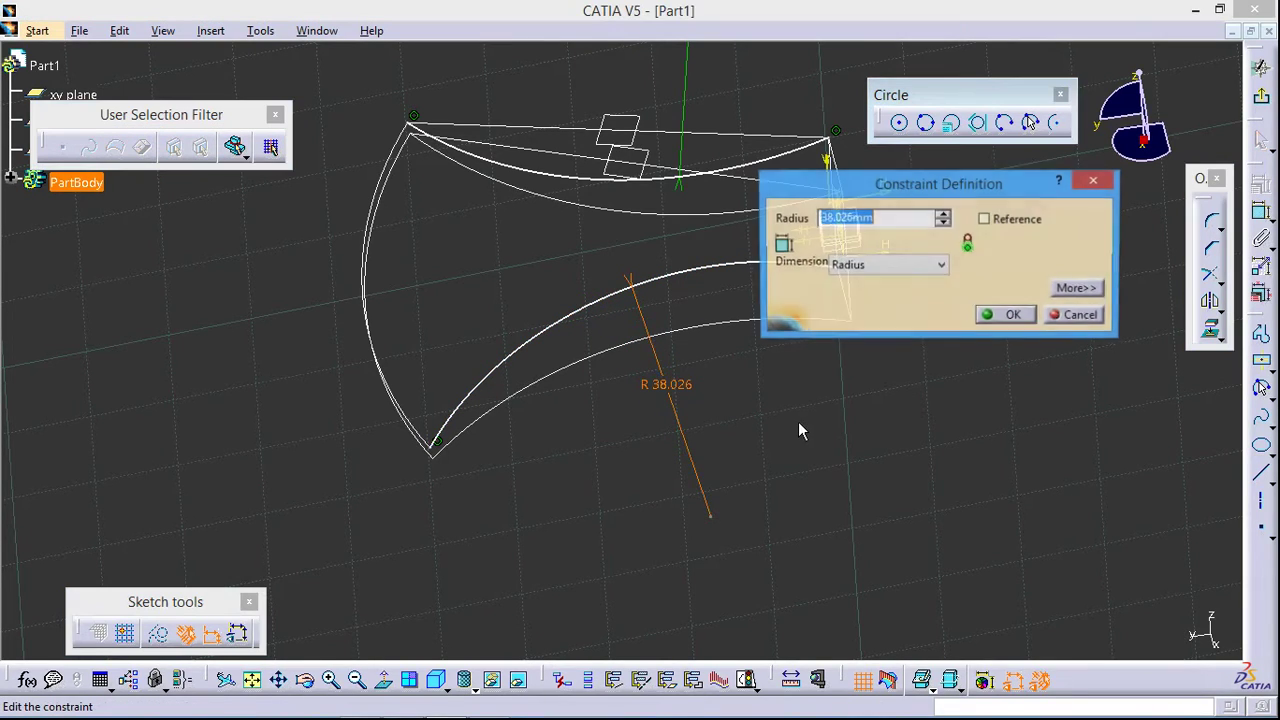